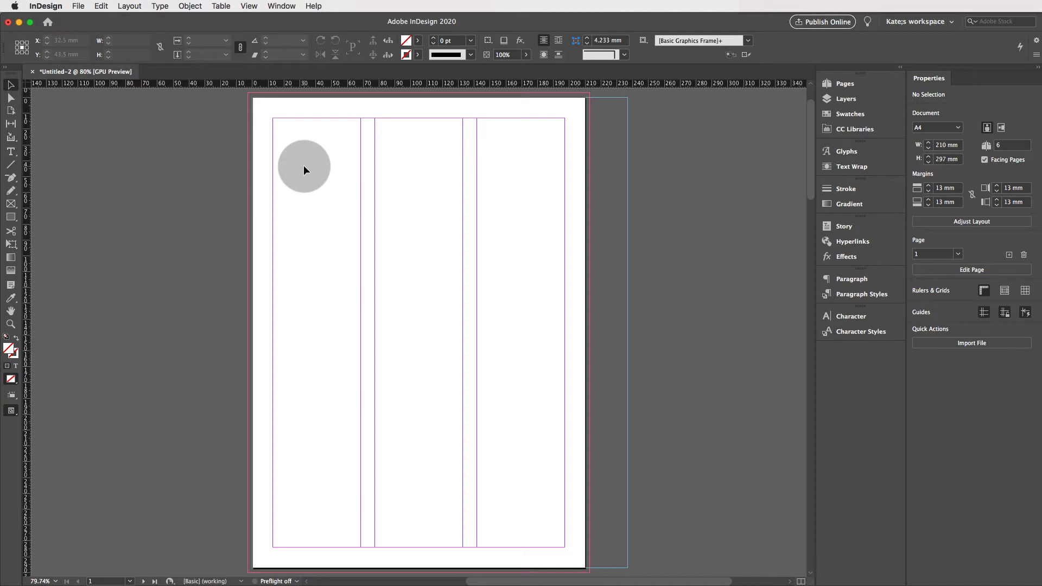
- Paste the flower image, text and pink colour frames and move them to the page's upper margin, one per column
{"action": "key", "text": "super+v"}
{"action": "left_click_drag", "start_coordinate": [350, 298], "coordinate": [350, 141]}
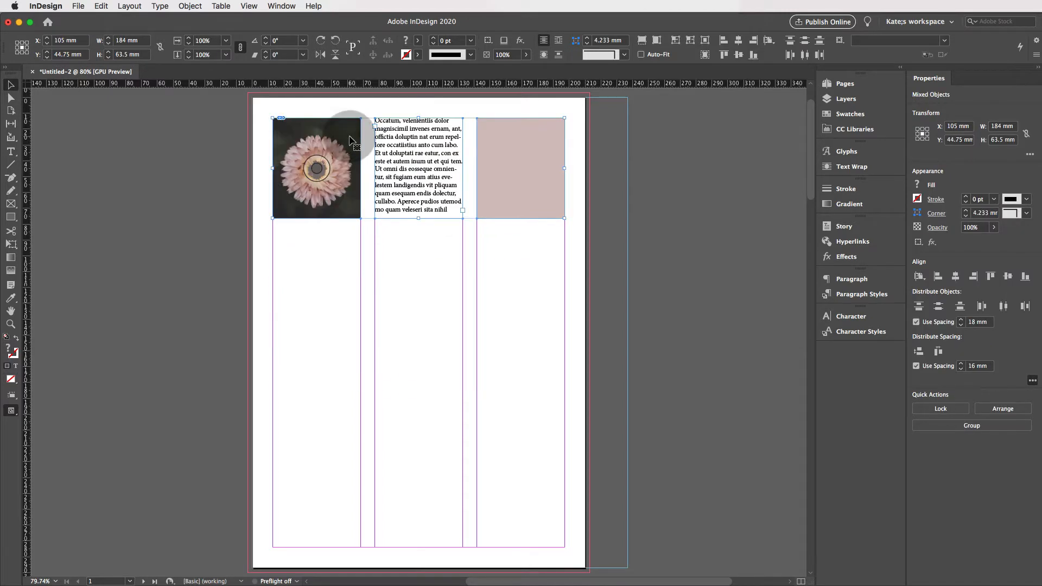
{"action": "left_click", "coordinate": [353, 269]}
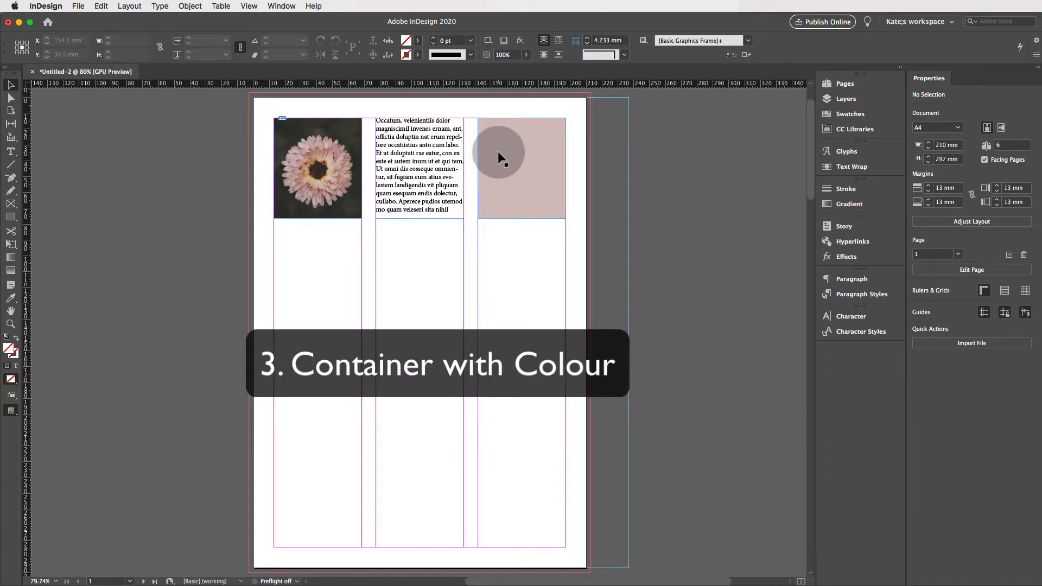
{"action": "left_click", "coordinate": [307, 132]}
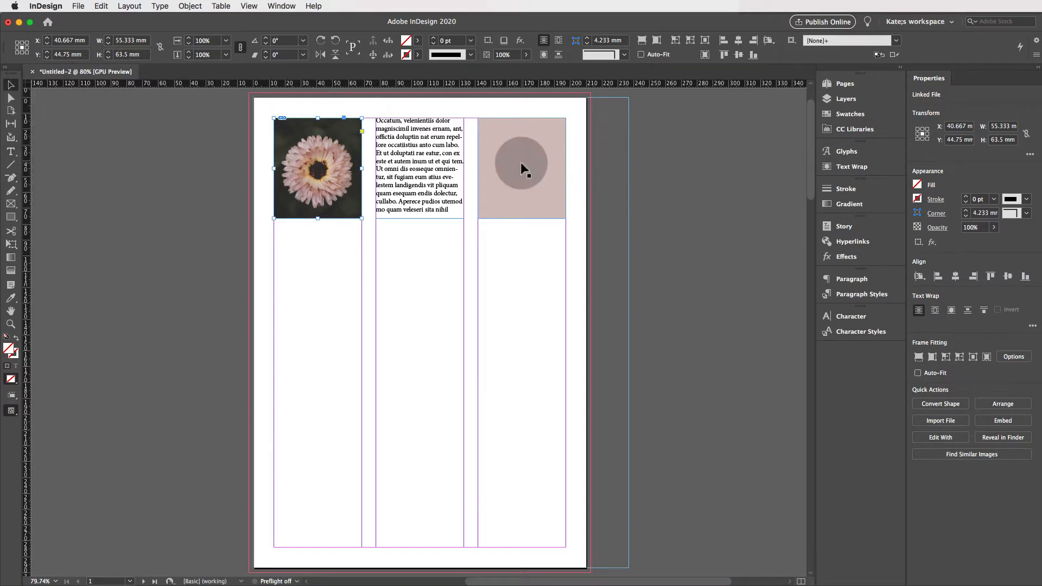
- Draw an empty graphic frame 55.333 mm wide and 63.5 mm high in the first column, below the flower image
{"action": "left_click", "coordinate": [11, 205]}
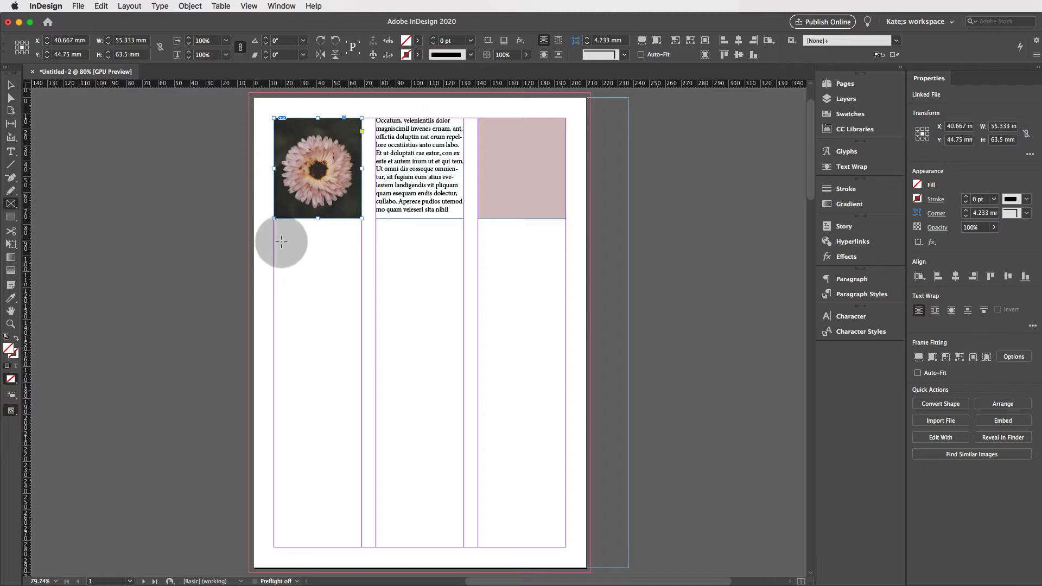
{"action": "left_click_drag", "start_coordinate": [274, 239], "coordinate": [362, 337]}
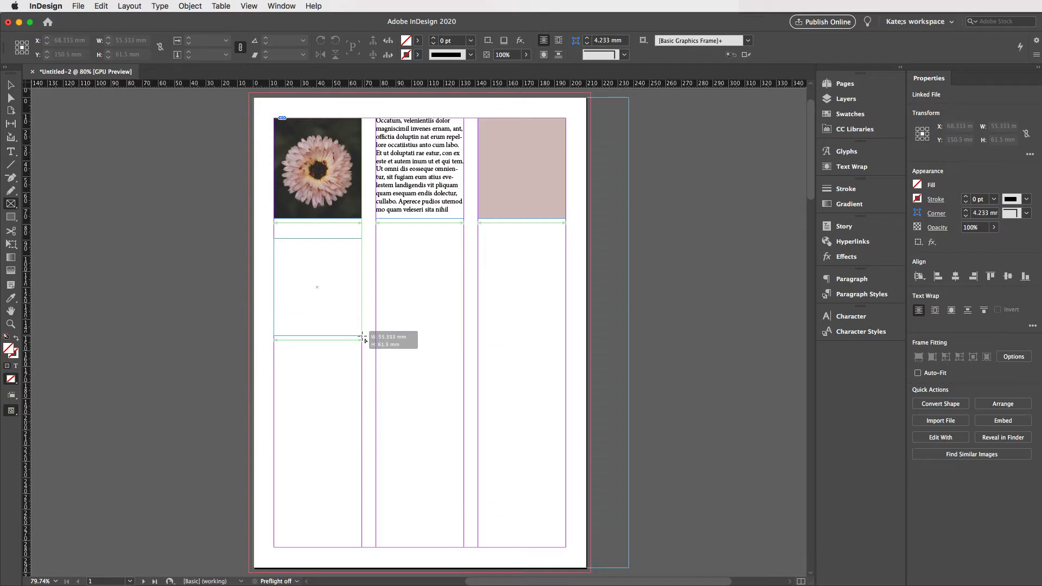
{"action": "left_click_drag", "start_coordinate": [363, 335], "coordinate": [362, 338]}
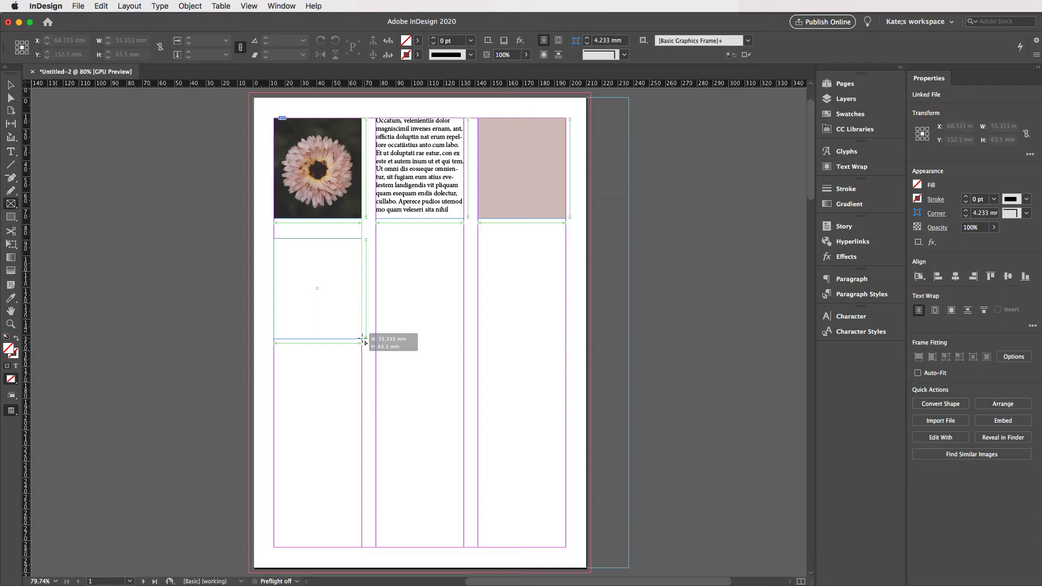
{"action": "left_click_drag", "start_coordinate": [362, 339], "coordinate": [362, 339]}
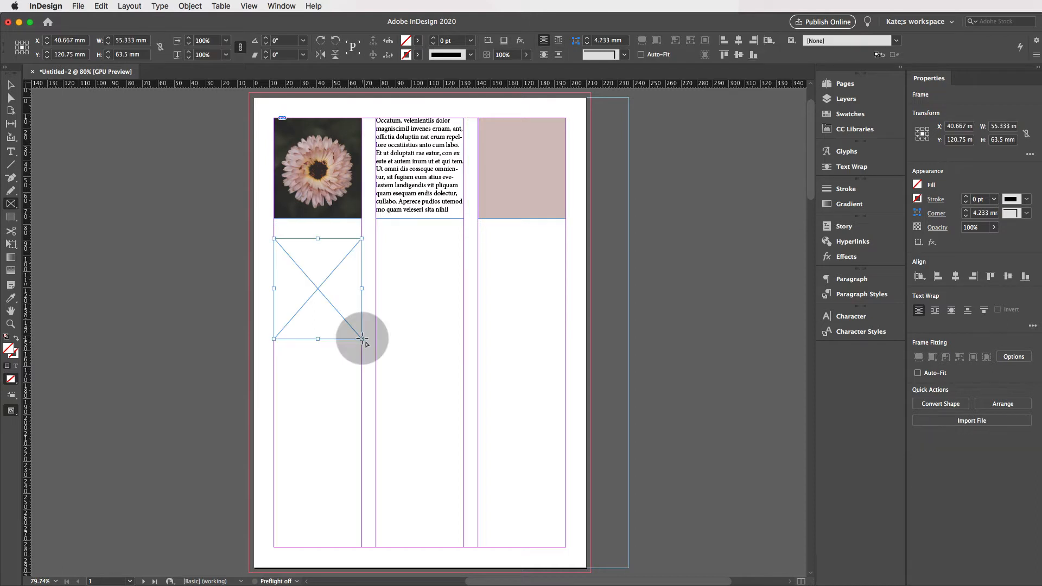
- Draw a text frame 55.333 by 63.5 mm in the middle column, level with the empty graphic frame
{"action": "left_click", "coordinate": [15, 154]}
{"action": "left_click", "coordinate": [125, 163]}
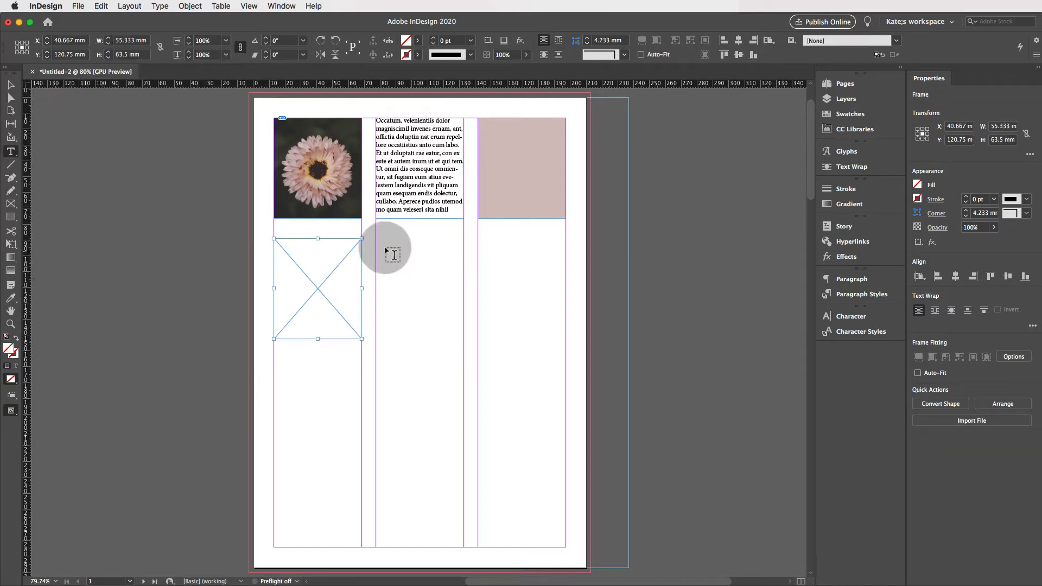
{"action": "left_click_drag", "start_coordinate": [376, 239], "coordinate": [462, 339]}
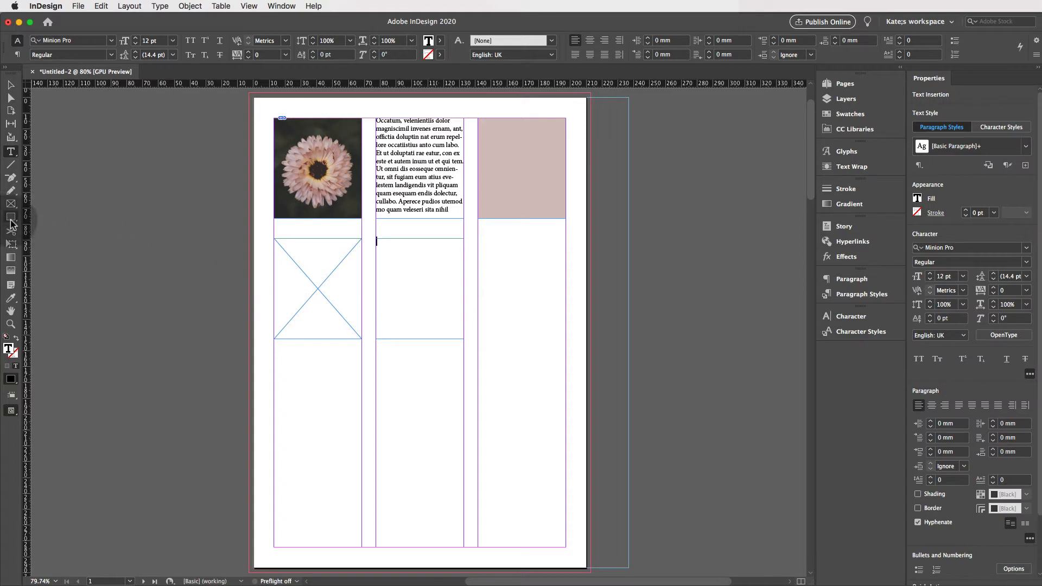
- Draw a rectangle 55.333 by 63.5 mm in the third column, below the pink frame
{"action": "left_click", "coordinate": [10, 217]}
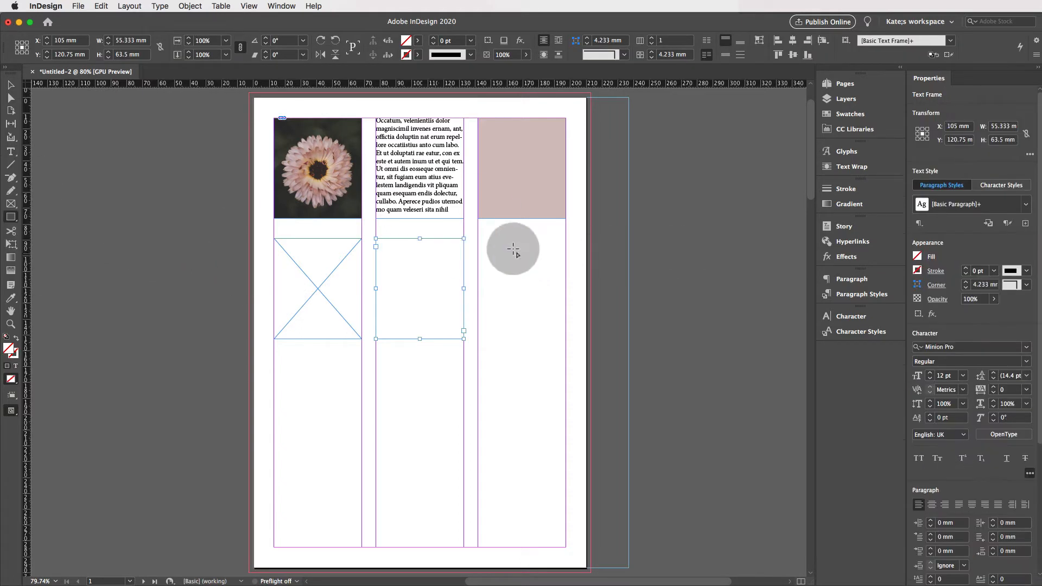
{"action": "left_click_drag", "start_coordinate": [480, 240], "coordinate": [566, 340]}
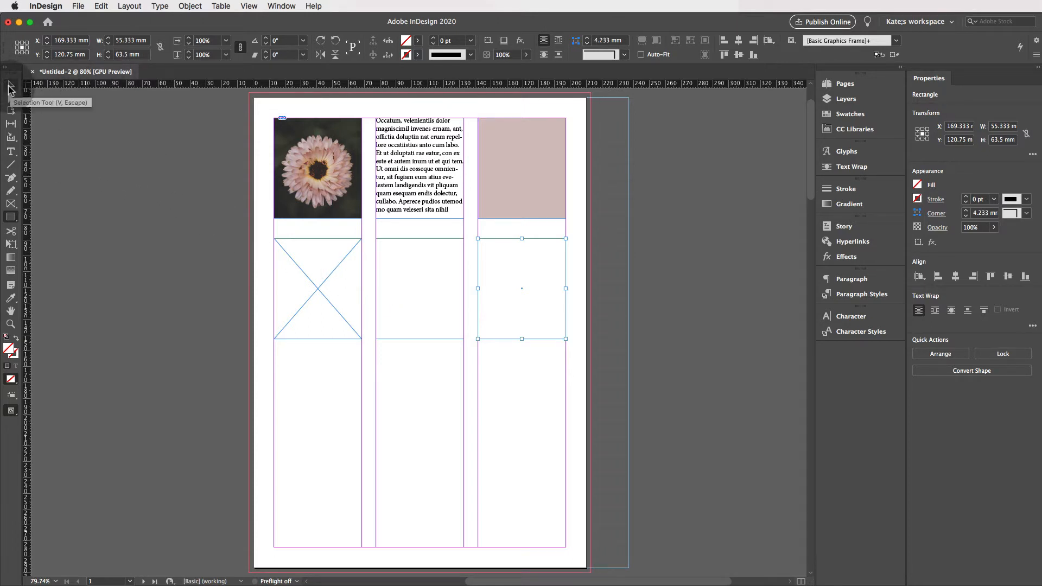
{"action": "left_click", "coordinate": [10, 87]}
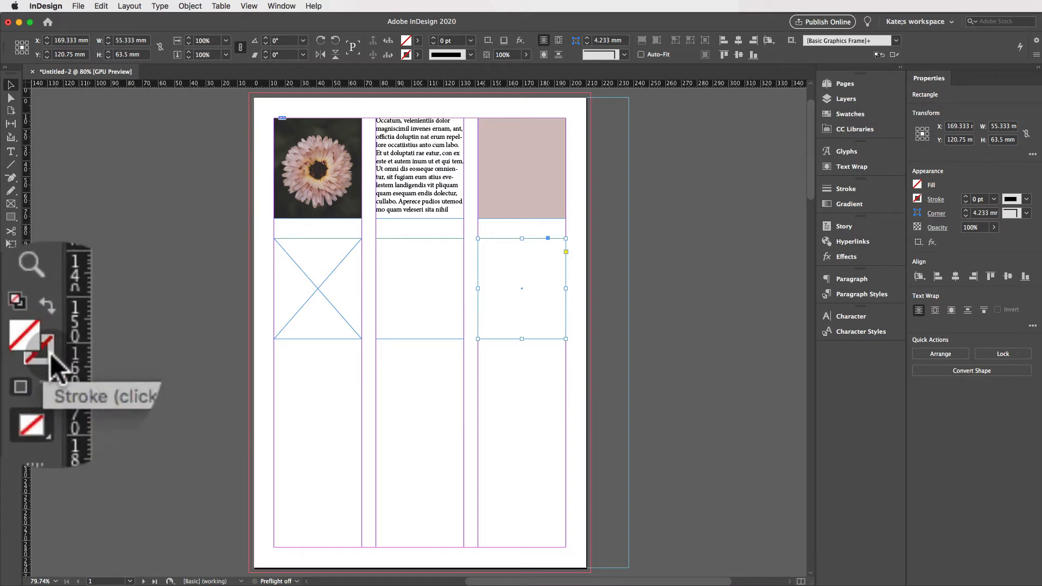
- Fill the new rectangle in the third column with pale green, colour e6ebd9
{"action": "double_click", "coordinate": [8, 349]}
{"action": "left_click", "coordinate": [413, 282]}
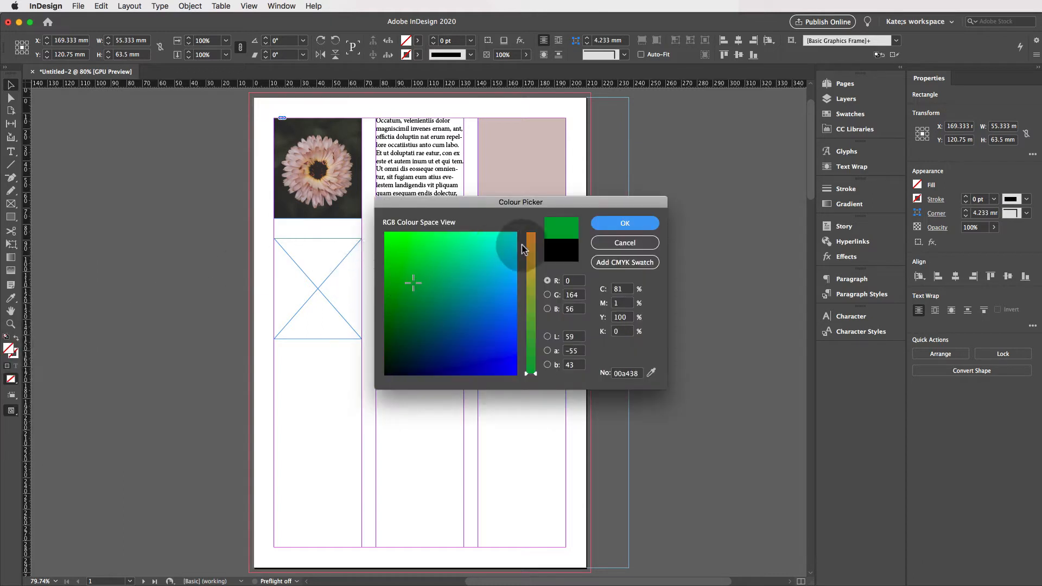
{"action": "left_click", "coordinate": [498, 243]}
{"action": "left_click", "coordinate": [530, 246]}
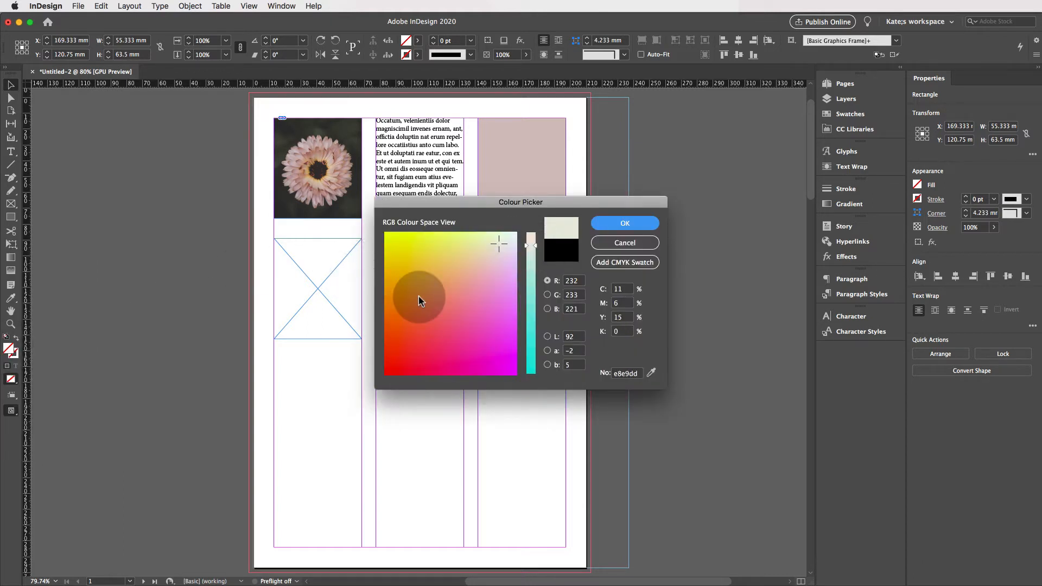
{"action": "left_click_drag", "start_coordinate": [419, 301], "coordinate": [476, 291]}
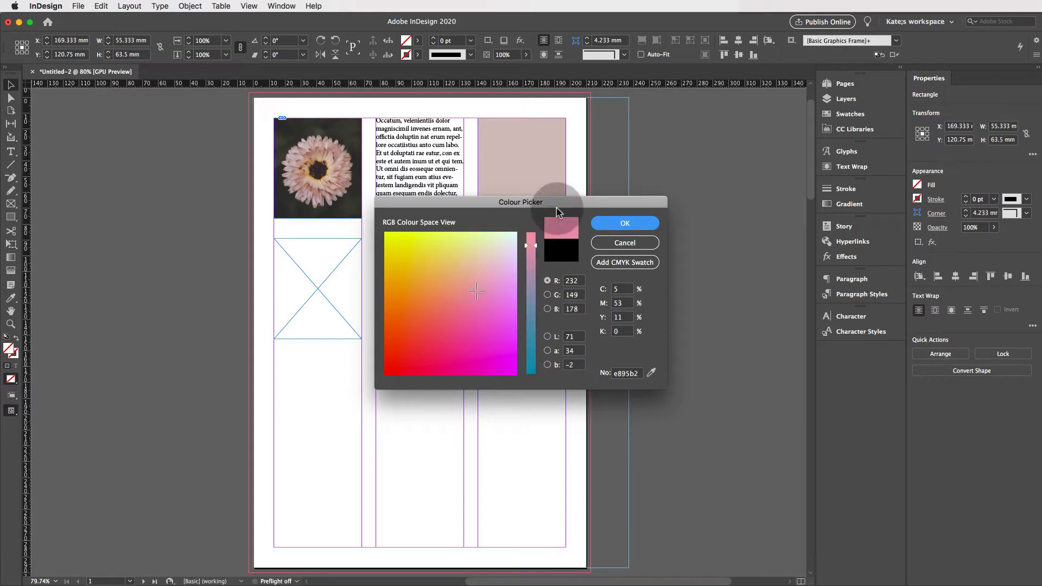
{"action": "left_click", "coordinate": [495, 250]}
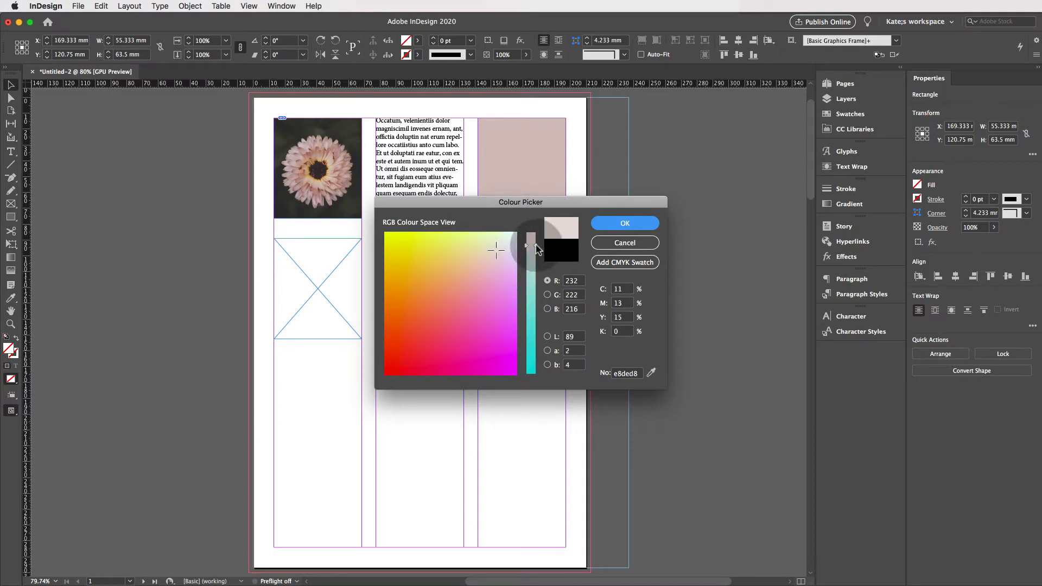
{"action": "mouse_move", "coordinate": [537, 248]}
{"action": "left_mouse_down"}
{"action": "mouse_move", "coordinate": [530, 307]}
{"action": "mouse_move", "coordinate": [528, 247]}
{"action": "left_mouse_up"}
{"action": "left_click", "coordinate": [504, 246]}
{"action": "left_click", "coordinate": [497, 243]}
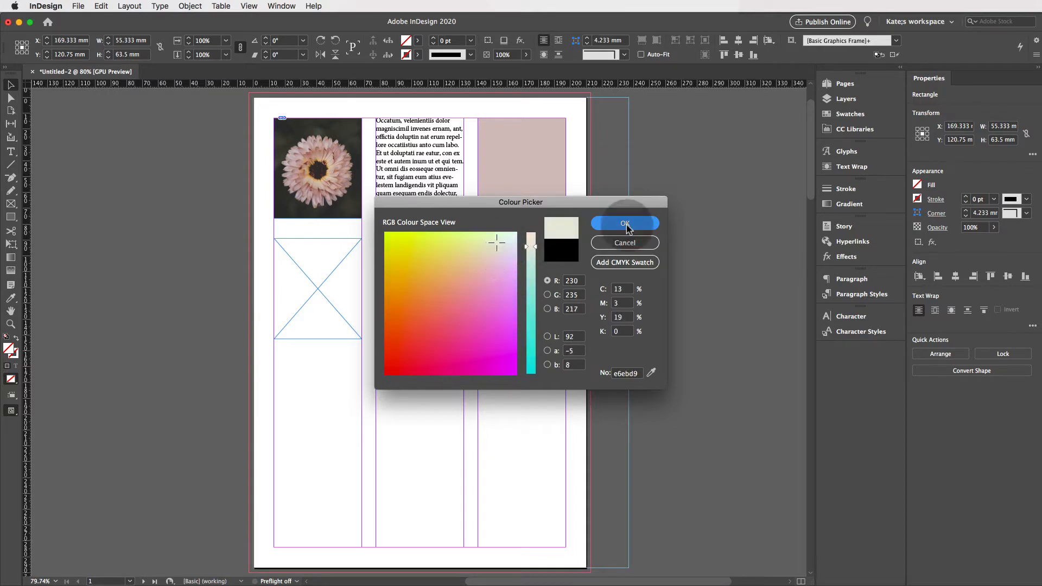
{"action": "left_click", "coordinate": [626, 225]}
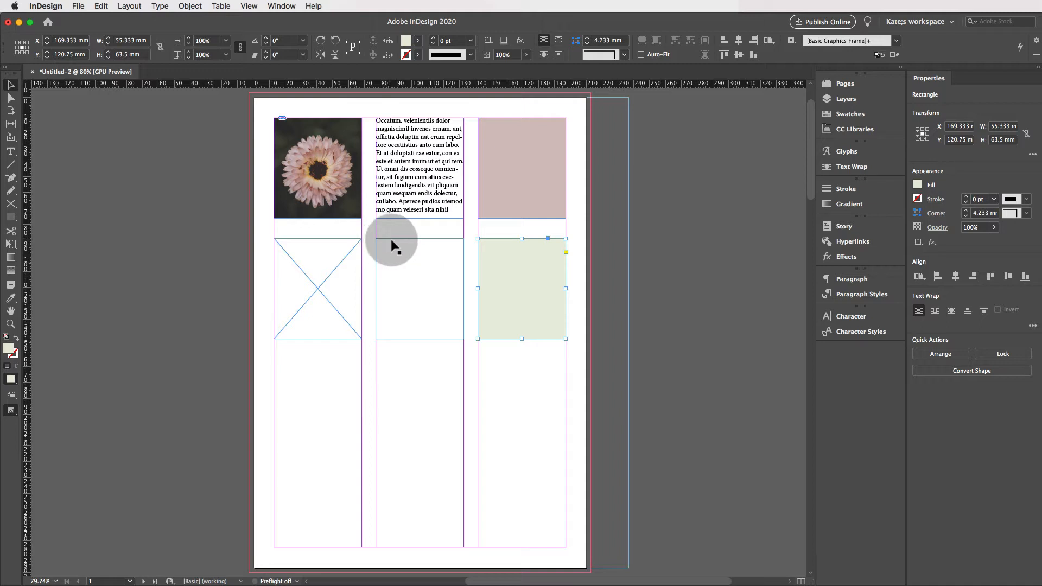
- Enter about a line and a half of random letters in the empty text frame in the middle column
{"action": "left_click", "coordinate": [388, 238]}
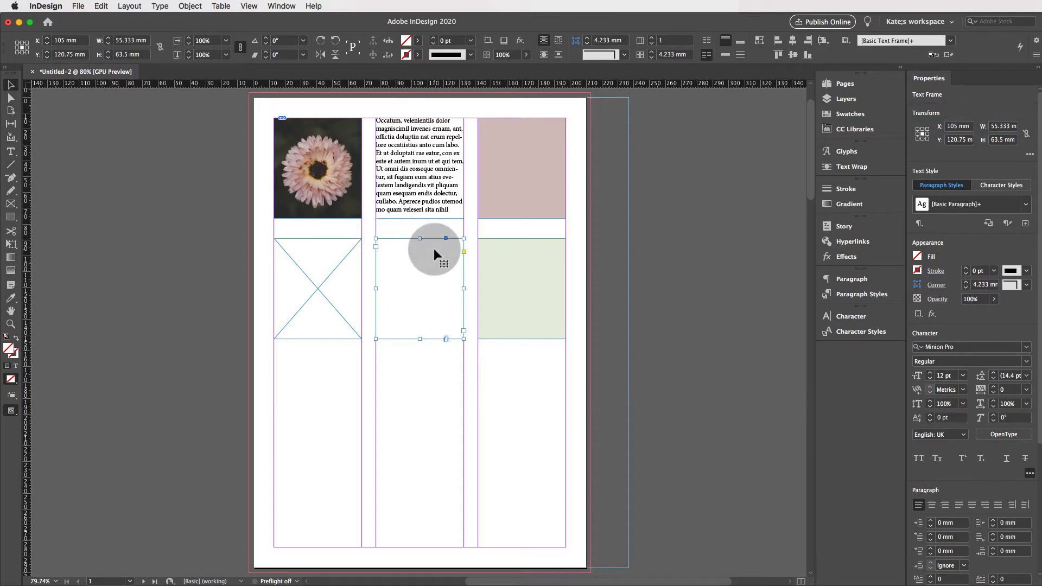
{"action": "left_click", "coordinate": [11, 153]}
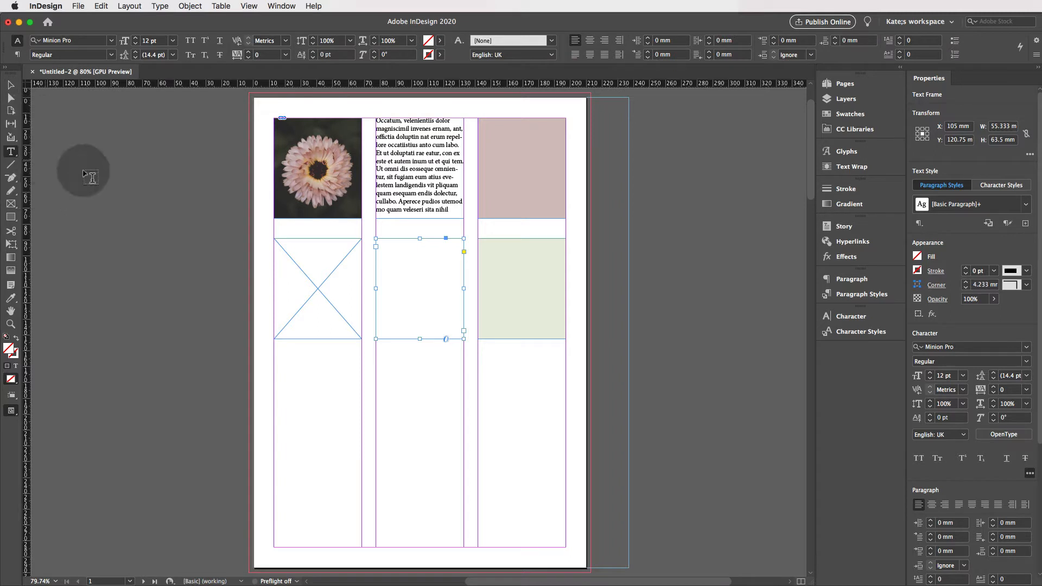
{"action": "left_click", "coordinate": [387, 254]}
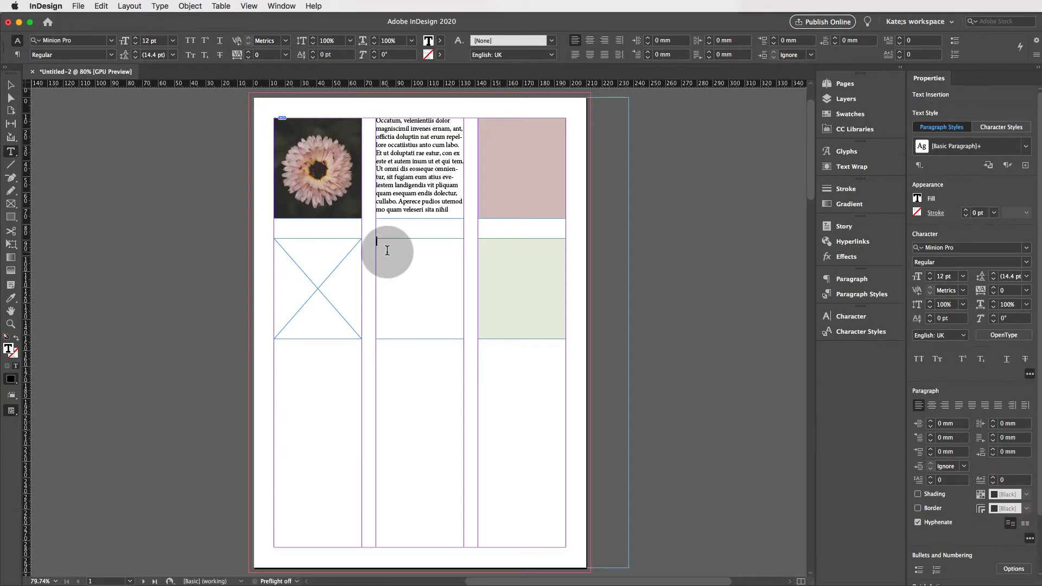
{"action": "type", "text": "jdkjjsdjjksajksadjkdsajkdsajkdsajkdsajksdnjknkjsdsdaadsas"}
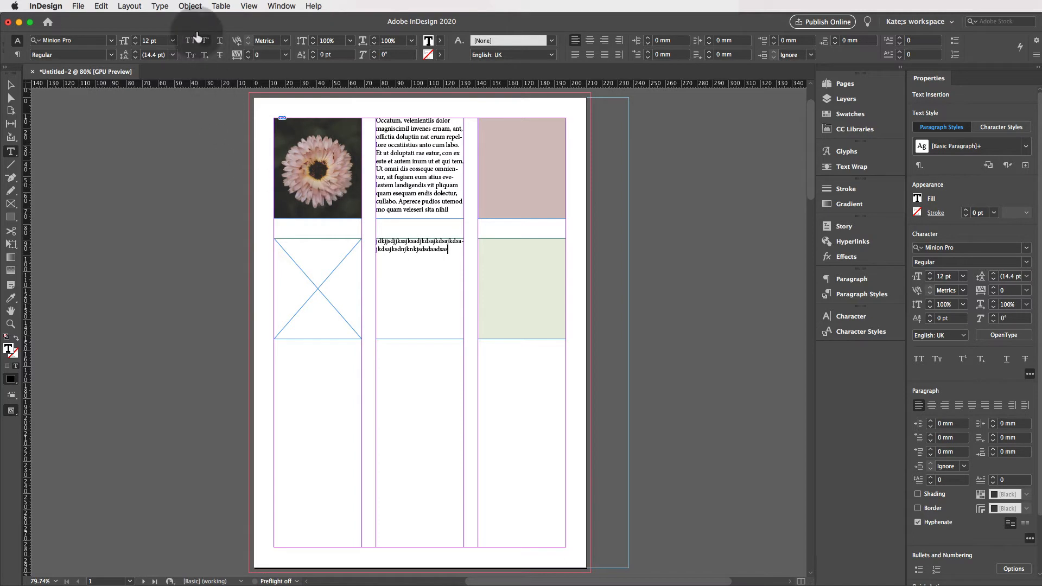
- Fill the rest of the middle column's lower text frame with placeholder text
{"action": "left_click", "coordinate": [160, 7]}
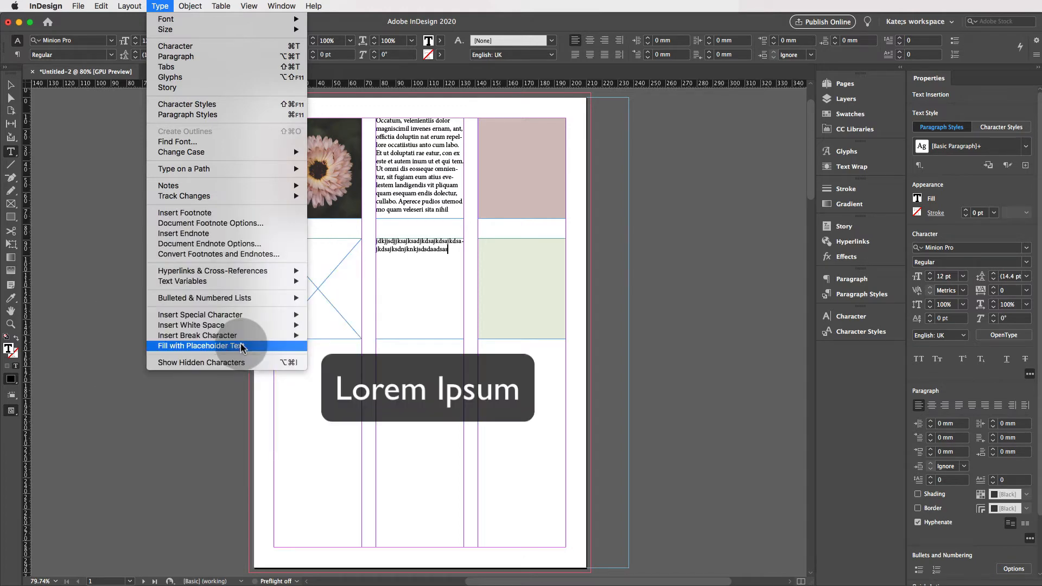
{"action": "left_click", "coordinate": [242, 347]}
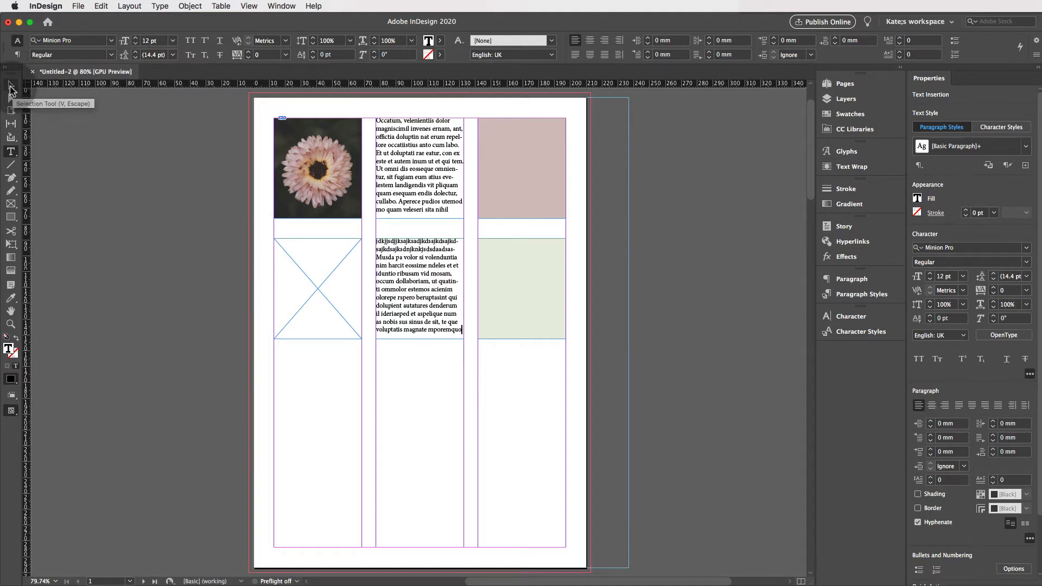
{"action": "left_click", "coordinate": [11, 88]}
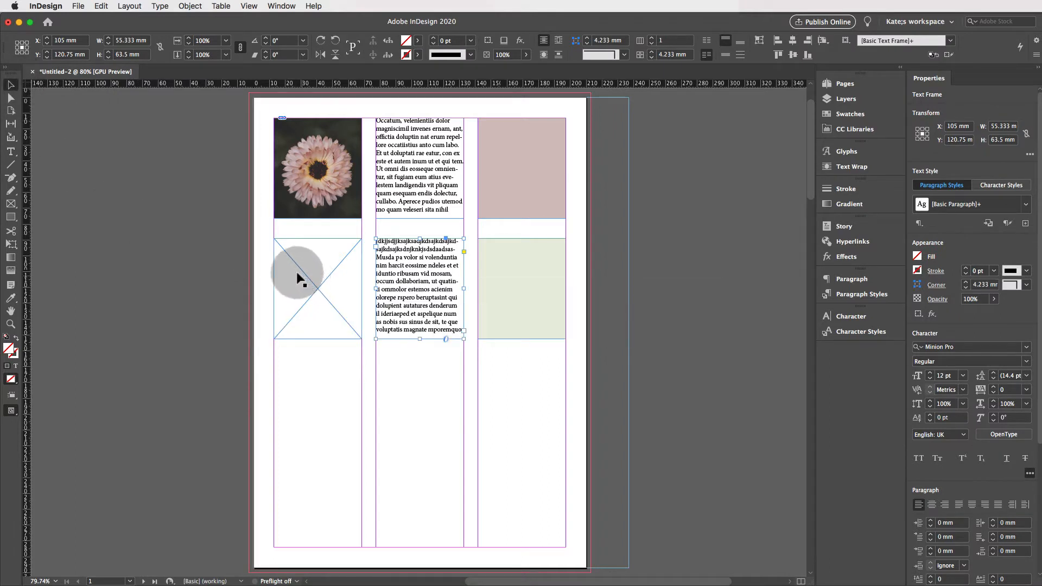
- Place the upright photo of two laughing women from the Images folder into the crossed graphic frame
{"action": "left_click", "coordinate": [287, 254]}
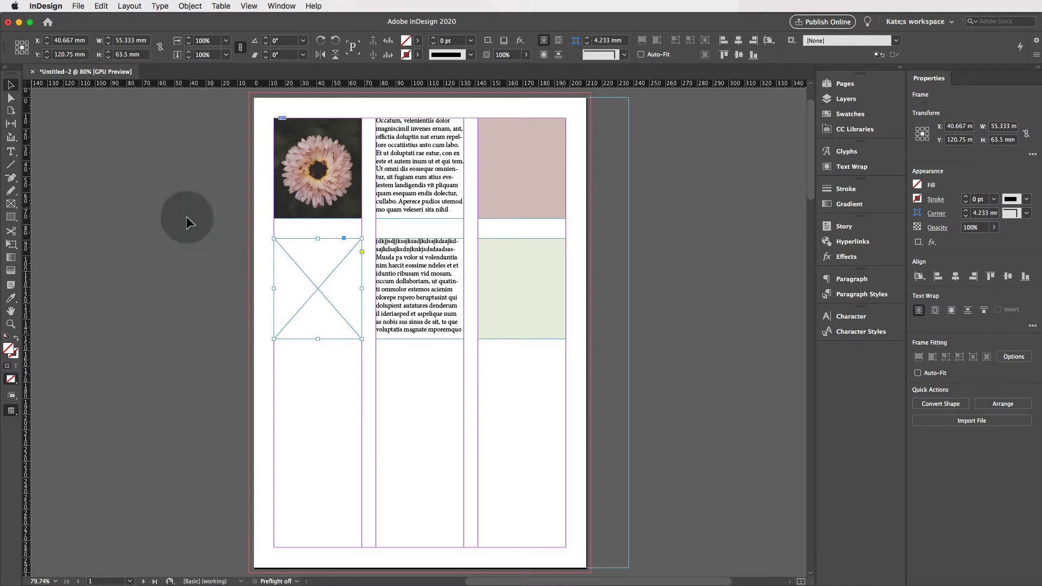
{"action": "left_click", "coordinate": [78, 6]}
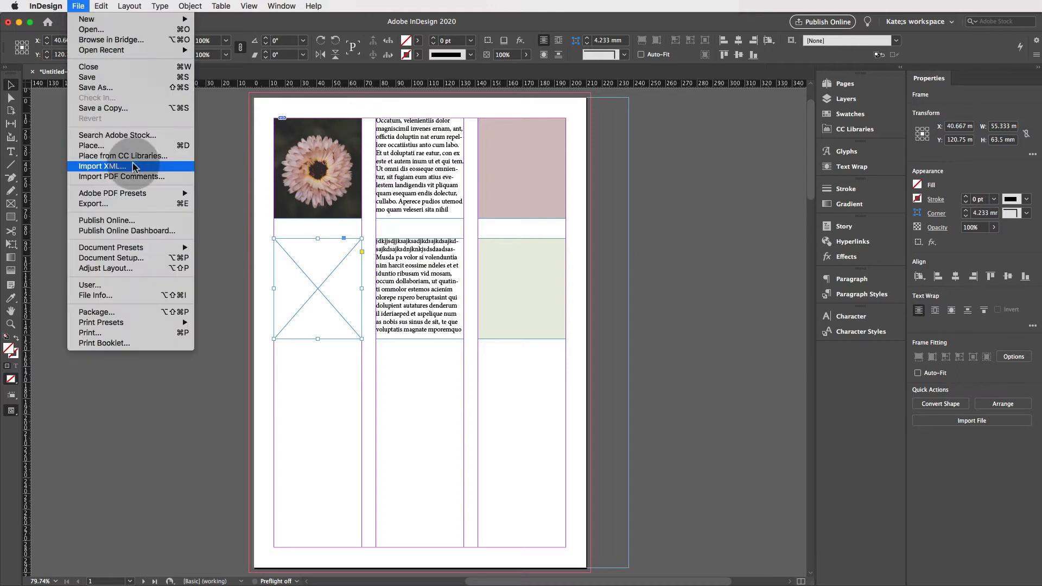
{"action": "left_click", "coordinate": [185, 146]}
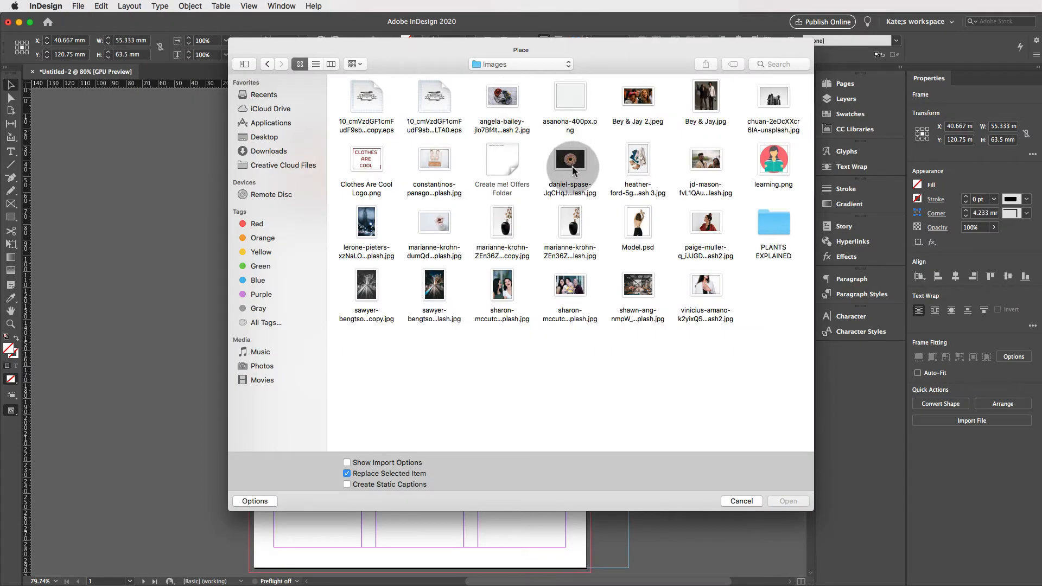
{"action": "left_click", "coordinate": [497, 289]}
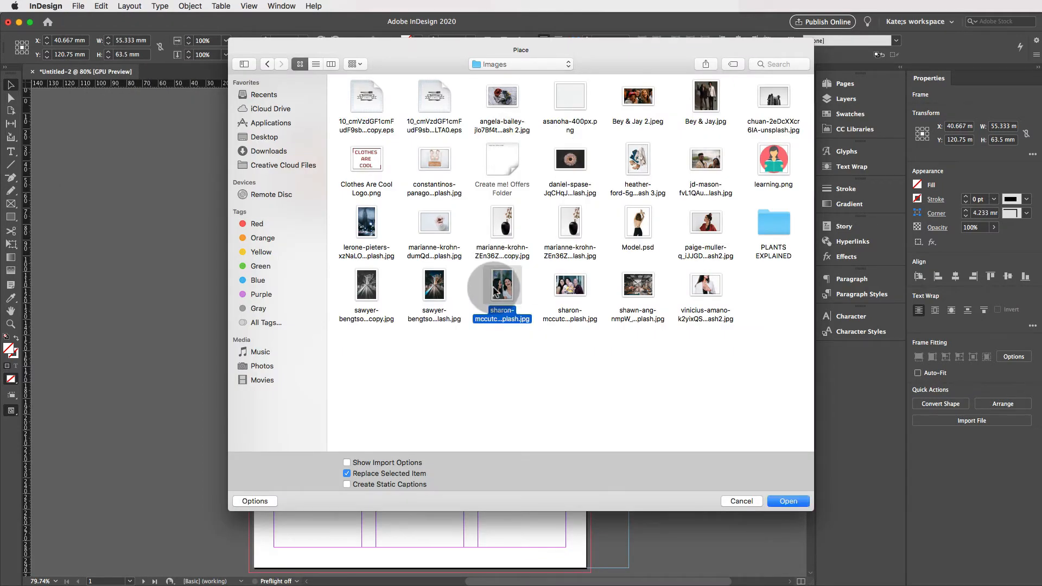
{"action": "left_click", "coordinate": [790, 503]}
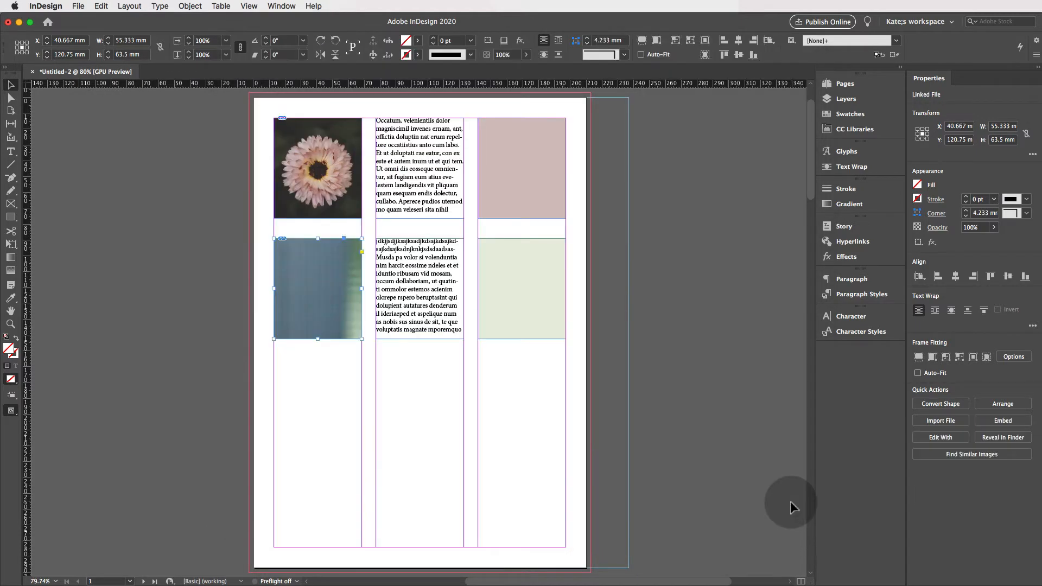
- Apply Content-Aware Fit to the newly placed photo in the first column
{"action": "right_click", "coordinate": [333, 252]}
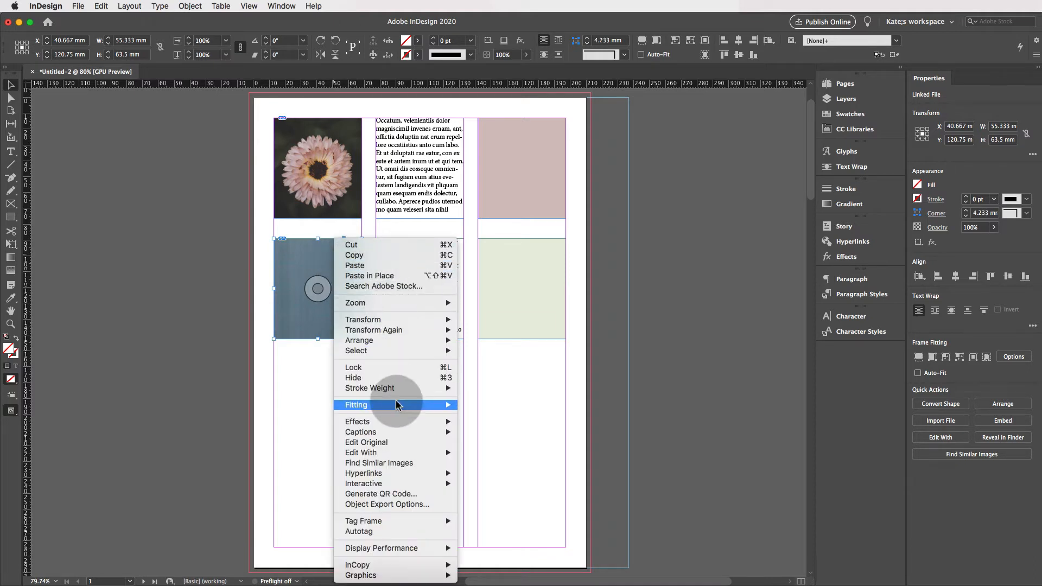
{"action": "mouse_move", "coordinate": [398, 404]}
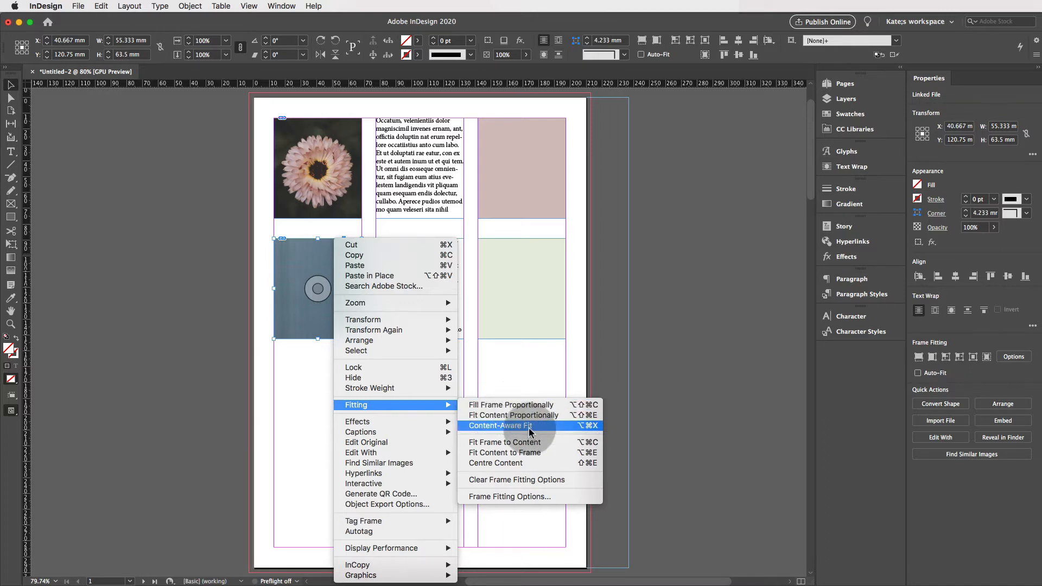
{"action": "left_click", "coordinate": [529, 429]}
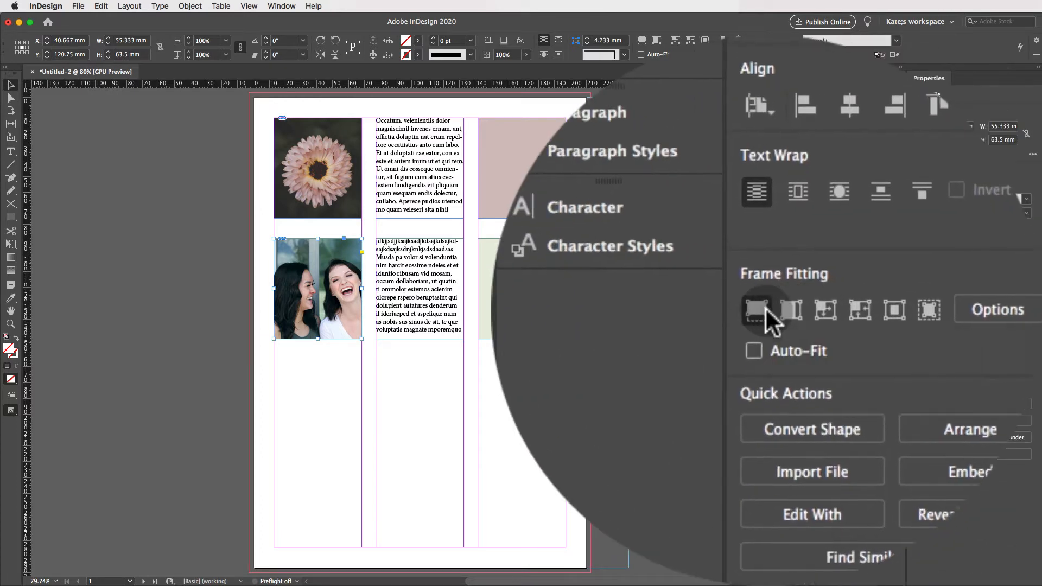
- Apply Fill Frame Proportionally to the photo of two laughing women in the first column
{"action": "right_click", "coordinate": [353, 274]}
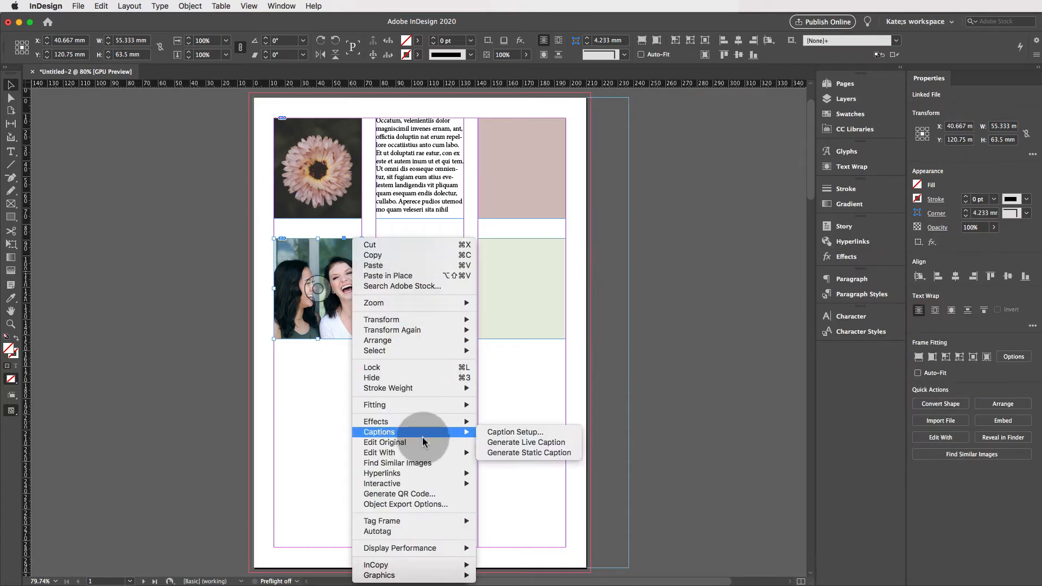
{"action": "mouse_move", "coordinate": [445, 405]}
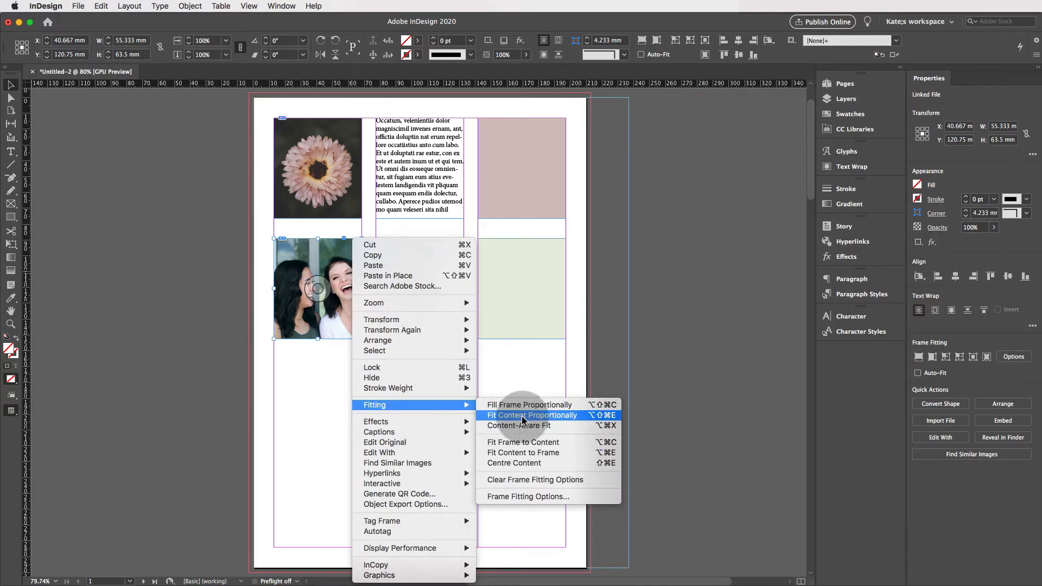
{"action": "left_click", "coordinate": [917, 358]}
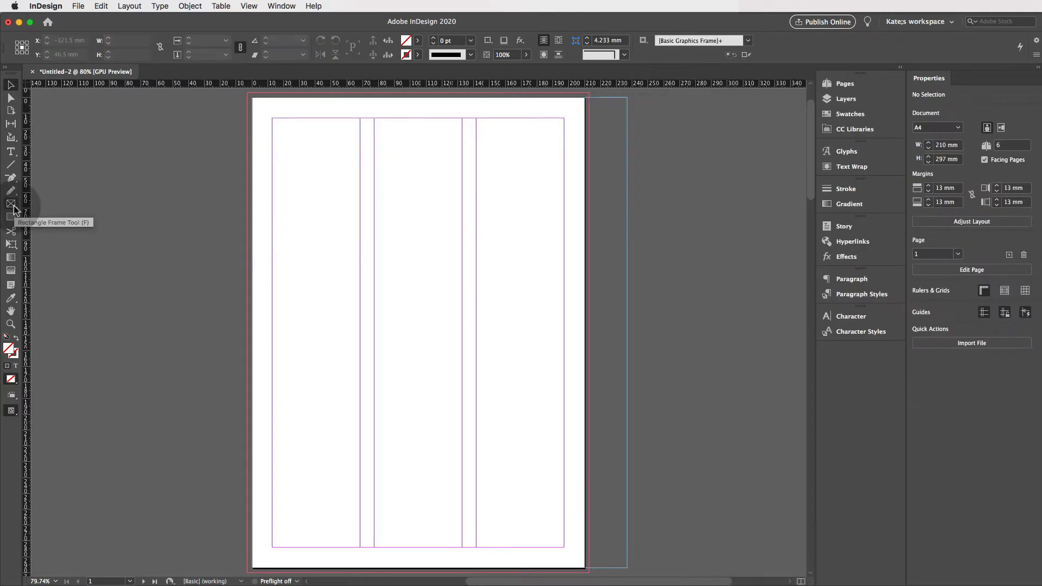
- Draw a square graphic frame about 55 mm wide at the top of the first column, spanning the column's width
{"action": "left_click_drag", "start_coordinate": [14, 208], "coordinate": [50, 220]}
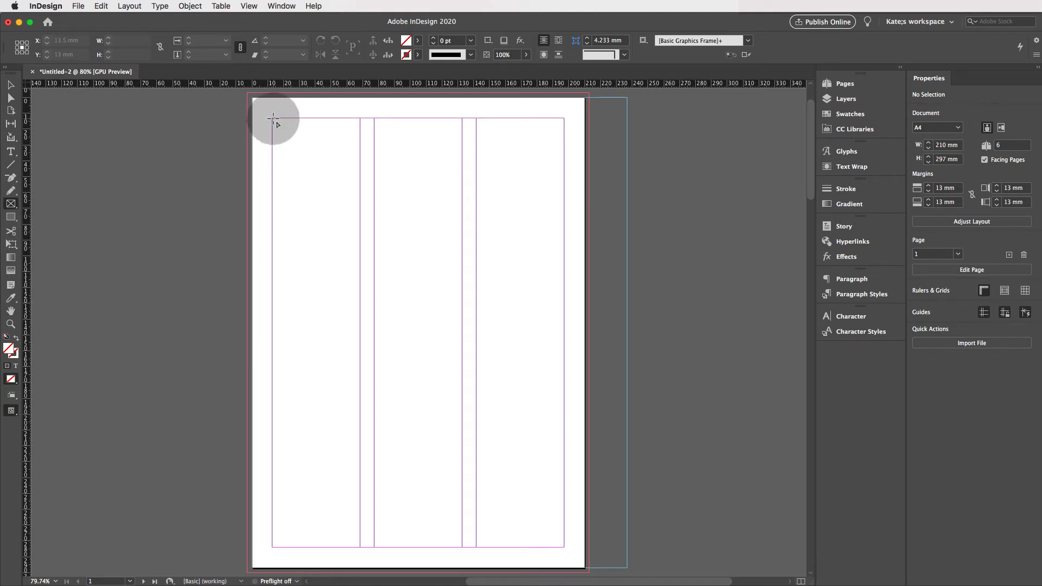
{"action": "mouse_move", "coordinate": [273, 117]}
{"action": "left_mouse_down"}
{"action": "mouse_move", "coordinate": [385, 228]}
{"action": "mouse_move", "coordinate": [360, 206]}
{"action": "left_mouse_up"}
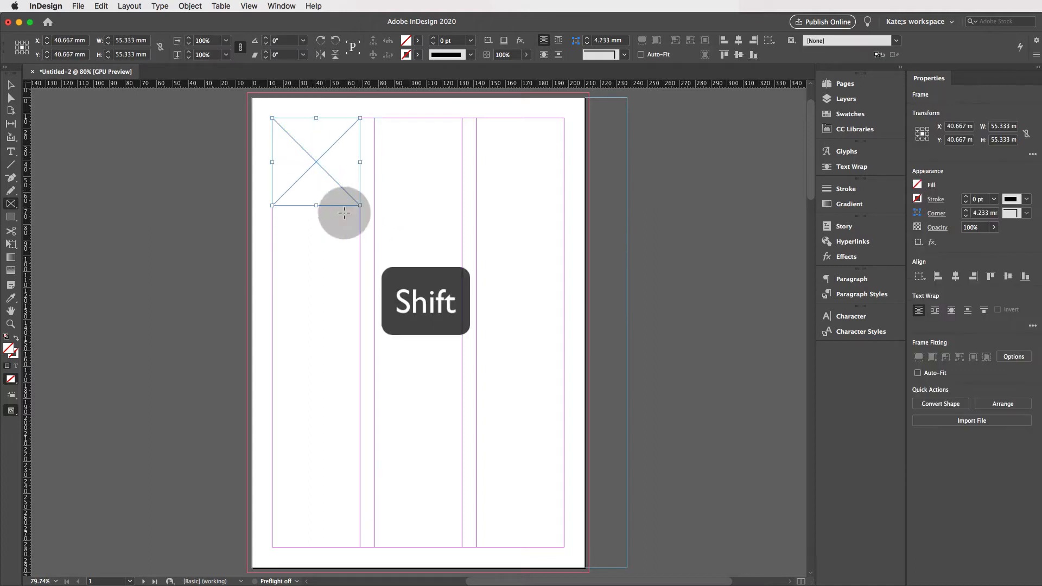
- Draw an ellipse frame about 24.5 by 83 mm atop the middle column and a circular one about 47 mm across atop the third
{"action": "left_click", "coordinate": [11, 204]}
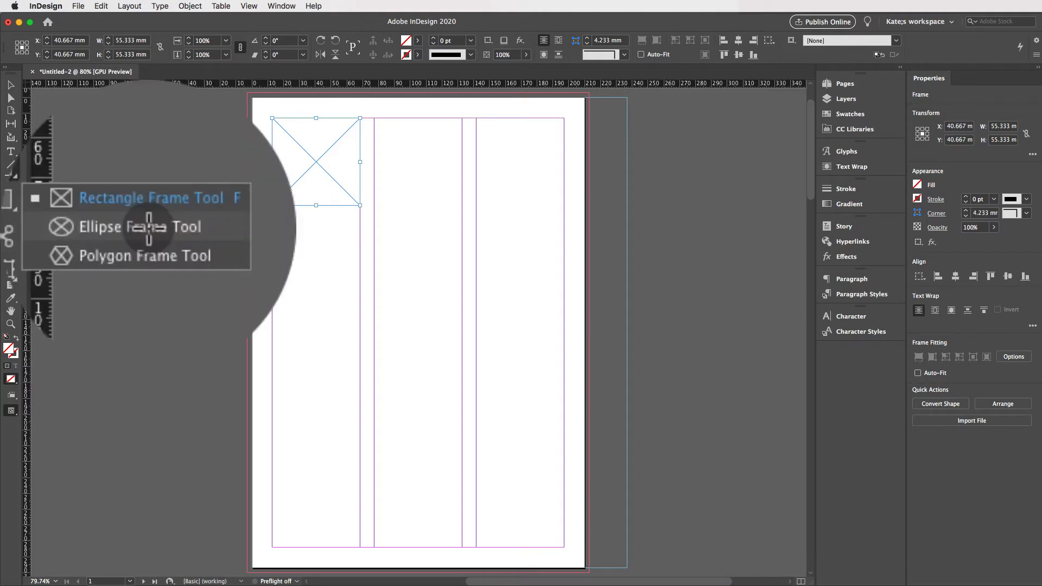
{"action": "left_click", "coordinate": [62, 220]}
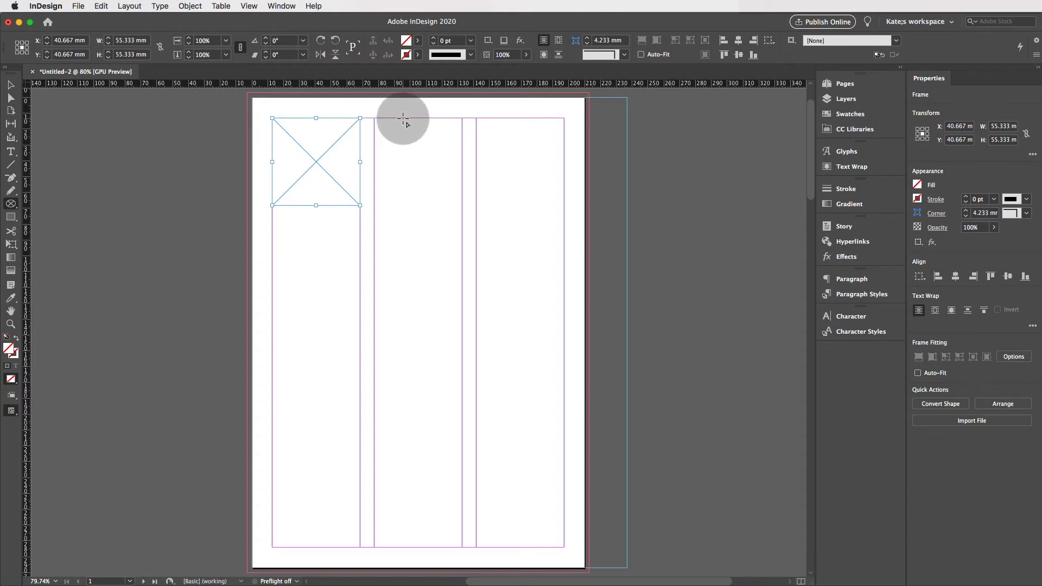
{"action": "left_click_drag", "start_coordinate": [403, 117], "coordinate": [440, 249]}
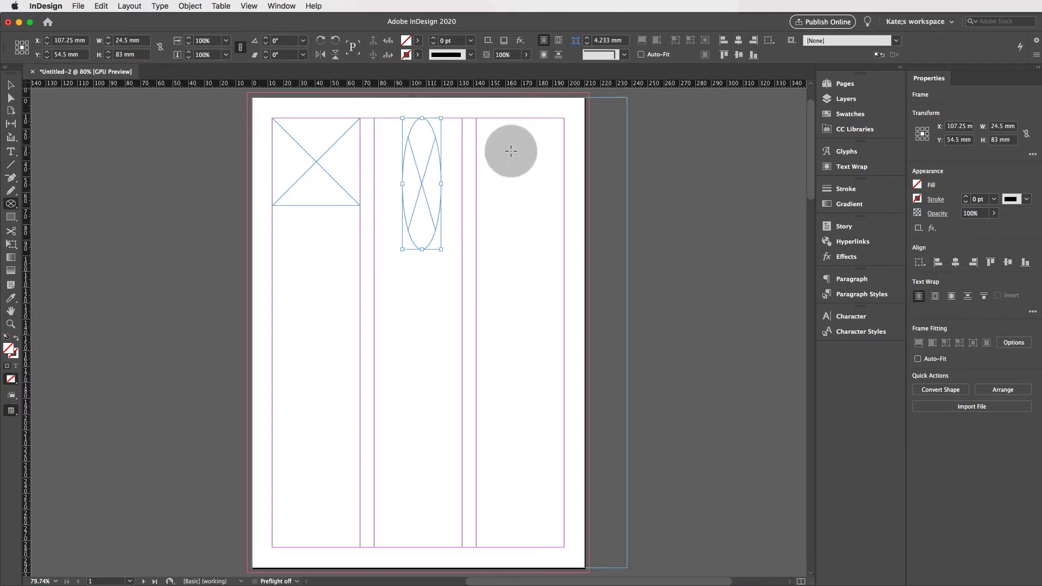
{"action": "left_click_drag", "start_coordinate": [490, 120], "coordinate": [568, 242]}
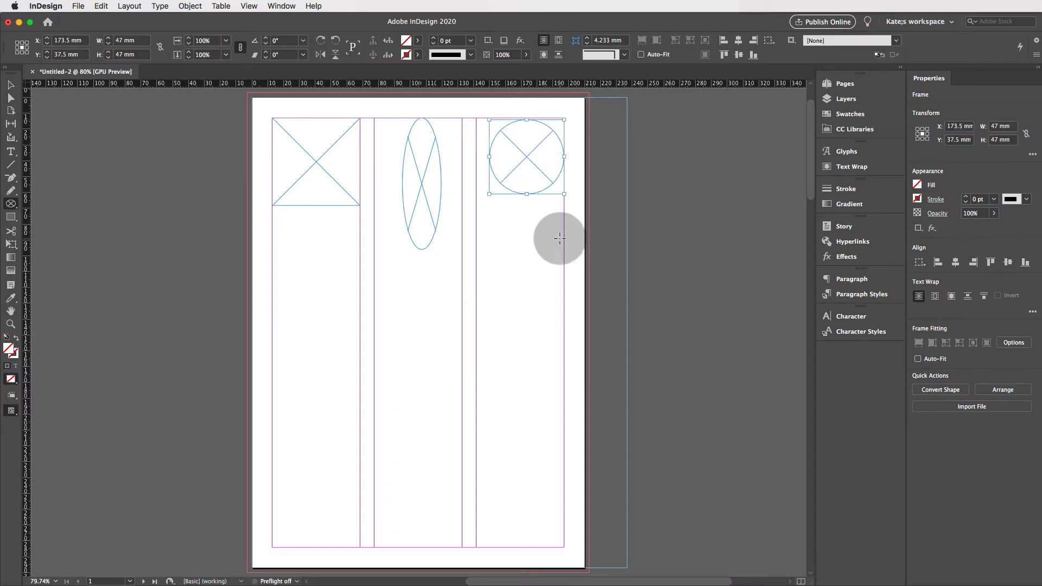
- Nudge the circular frame left within the third column to X 167.25 mm
{"action": "key", "text": "Left"}
{"action": "key", "text": "Left"}
{"action": "key", "text": "Left"}
{"action": "key", "text": "Left"}
{"action": "key", "text": "Left"}
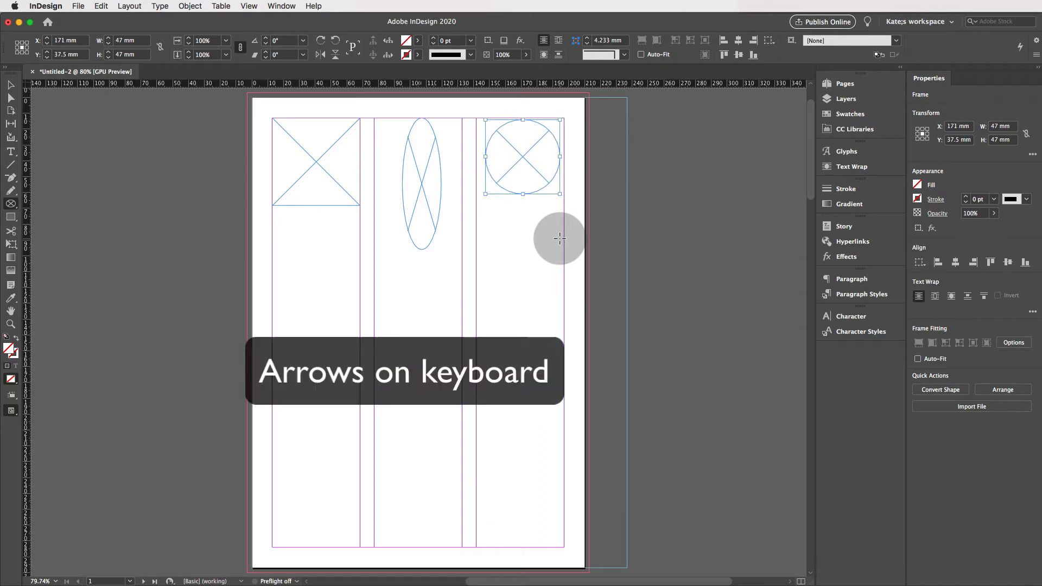
{"action": "key", "text": "Left"}
{"action": "key", "text": "Left"}
{"action": "key", "text": "Left"}
{"action": "key", "text": "Left"}
{"action": "key", "text": "Left"}
{"action": "key", "text": "Left"}
{"action": "key", "text": "Left"}
{"action": "key", "text": "Left"}
{"action": "key", "text": "Left"}
{"action": "key", "text": "Left"}
{"action": "key", "text": "Left"}
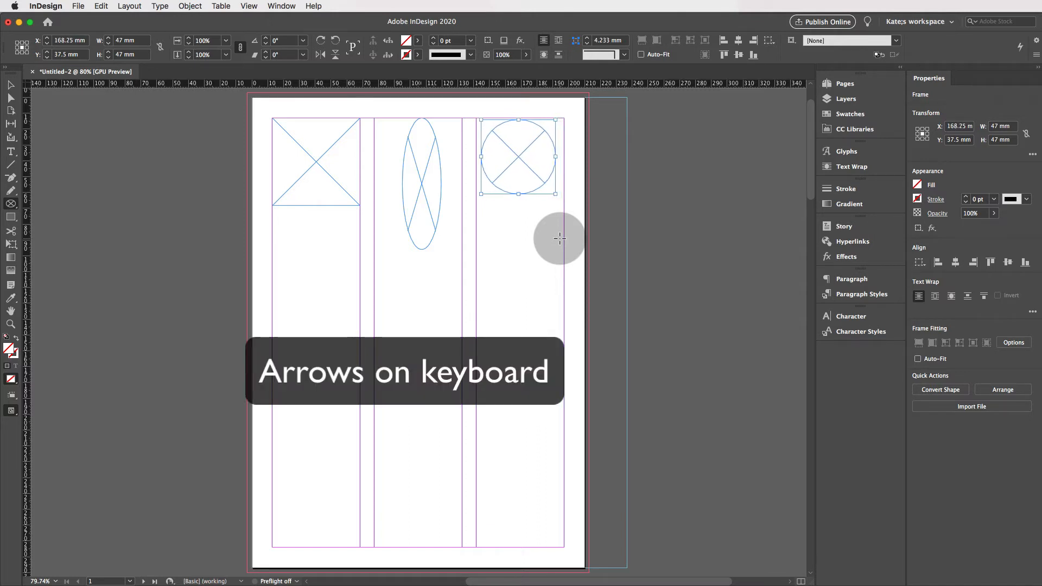
{"action": "key", "text": "Left"}
{"action": "key", "text": "Left"}
{"action": "key", "text": "Left"}
{"action": "key", "text": "Left"}
- Load Bey & Jay 2.jpeg, Bey & Jay.jpg and the landscape family photo from the Images folder for placing together
{"action": "left_click", "coordinate": [10, 86]}
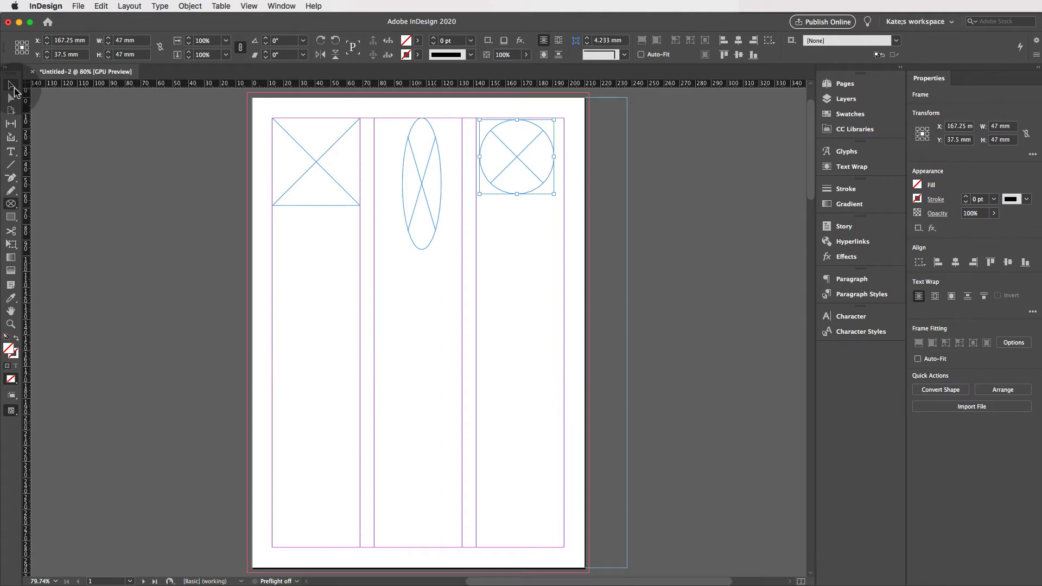
{"action": "left_click", "coordinate": [11, 87]}
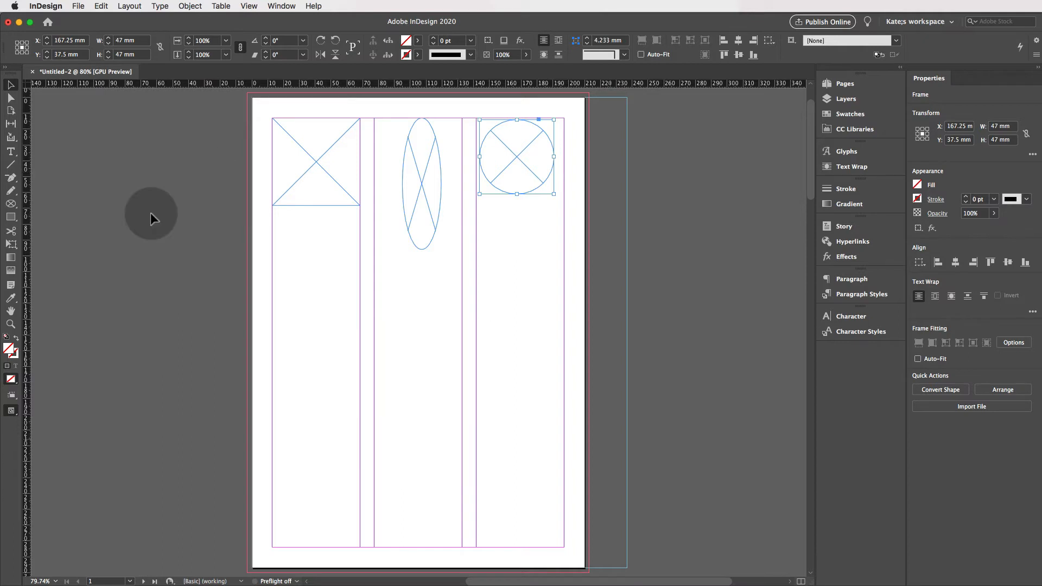
{"action": "left_click", "coordinate": [78, 6]}
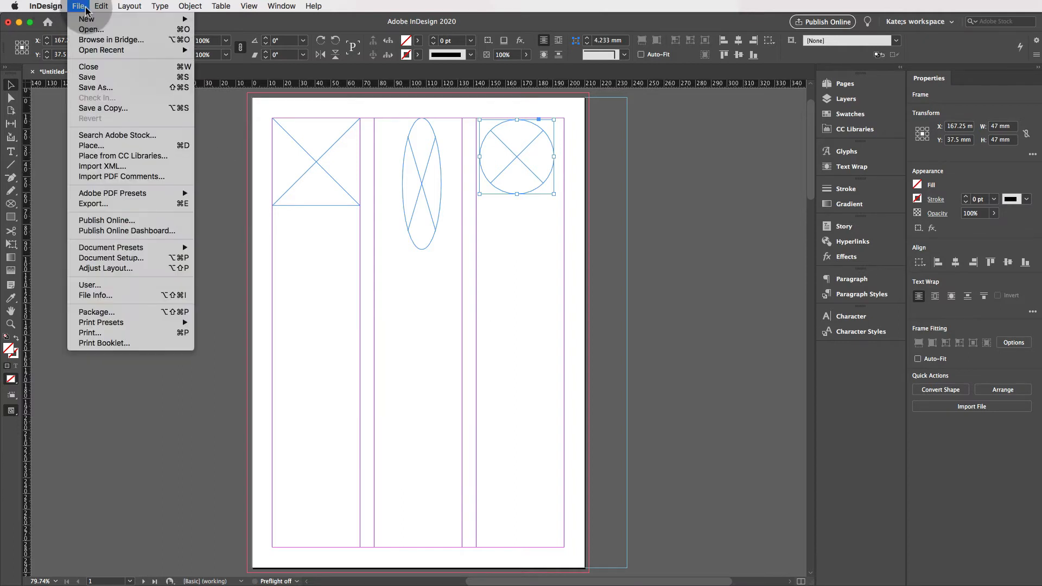
{"action": "left_click", "coordinate": [116, 148]}
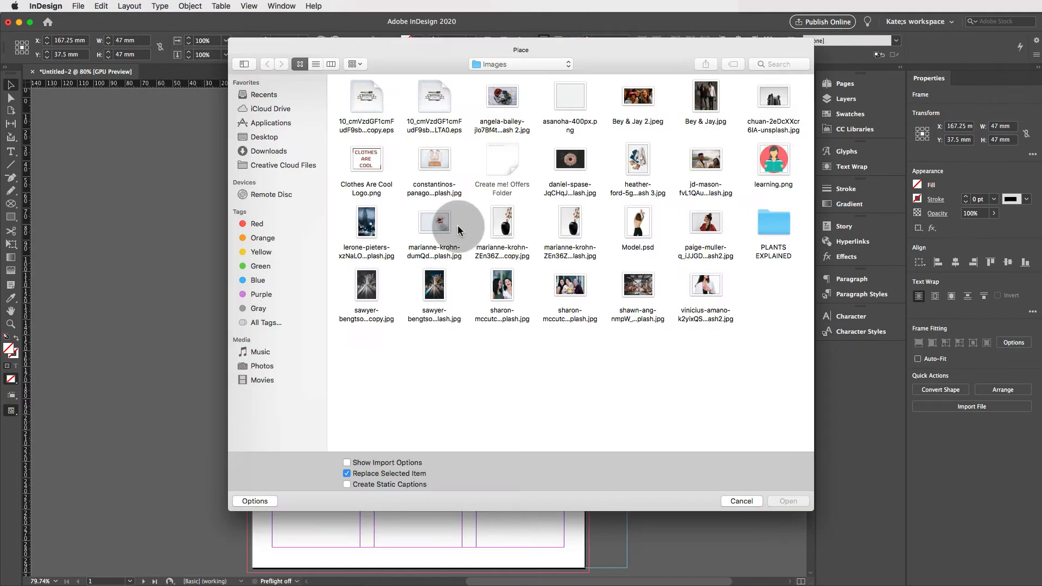
{"action": "left_click", "coordinate": [639, 97]}
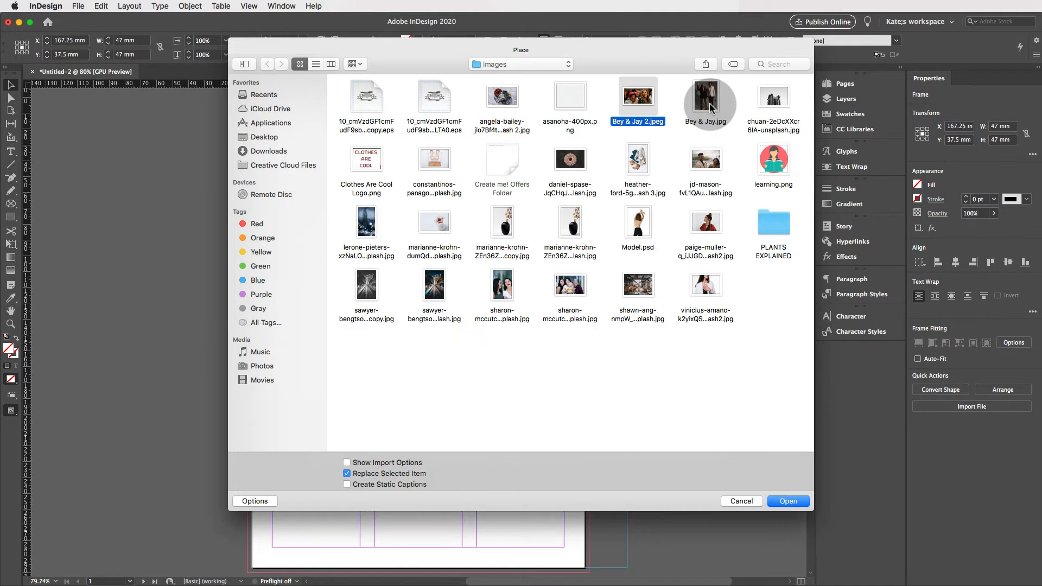
{"action": "left_click", "coordinate": [706, 103], "text": "shift"}
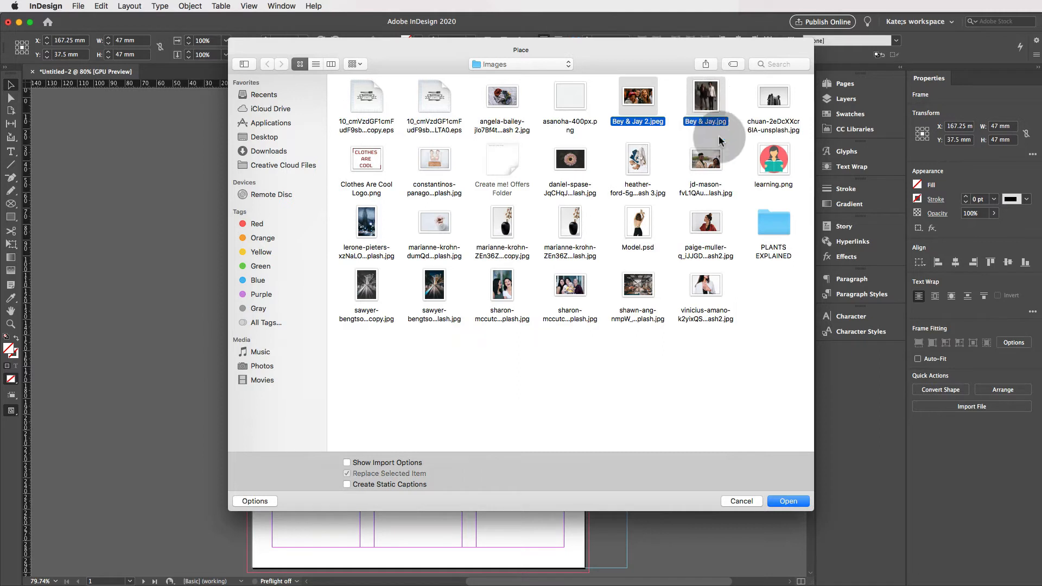
{"action": "left_click", "coordinate": [574, 293], "text": "shift"}
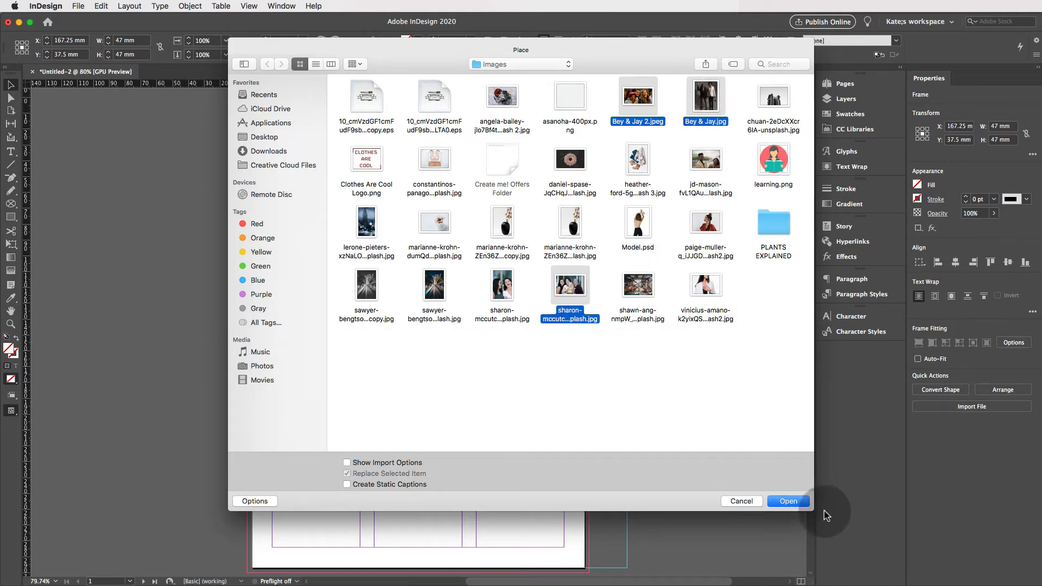
{"action": "left_click", "coordinate": [792, 503]}
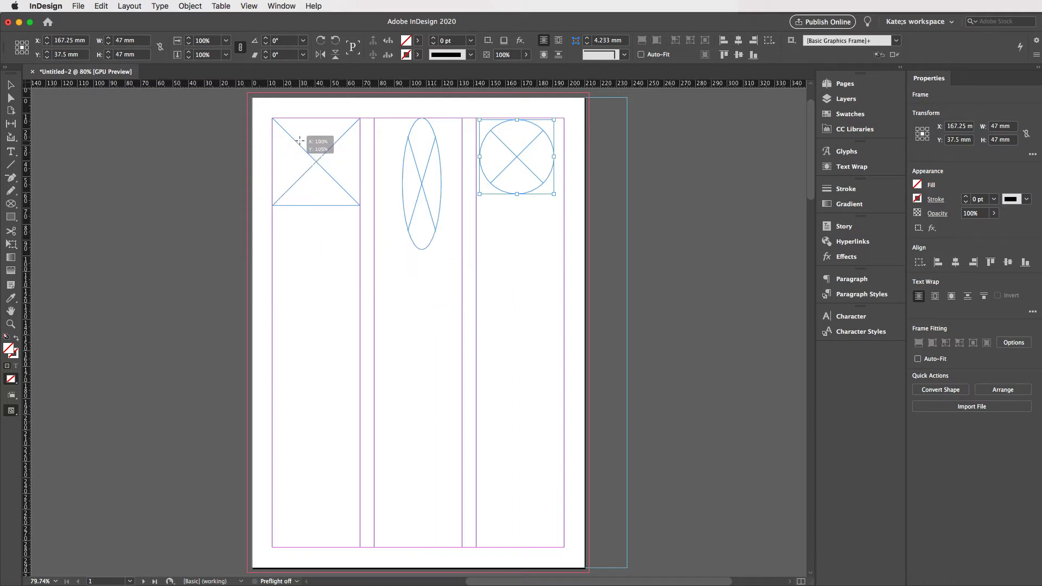
- Place the three loaded images in order into the square, elliptical and circular frames
{"action": "left_click", "coordinate": [300, 143]}
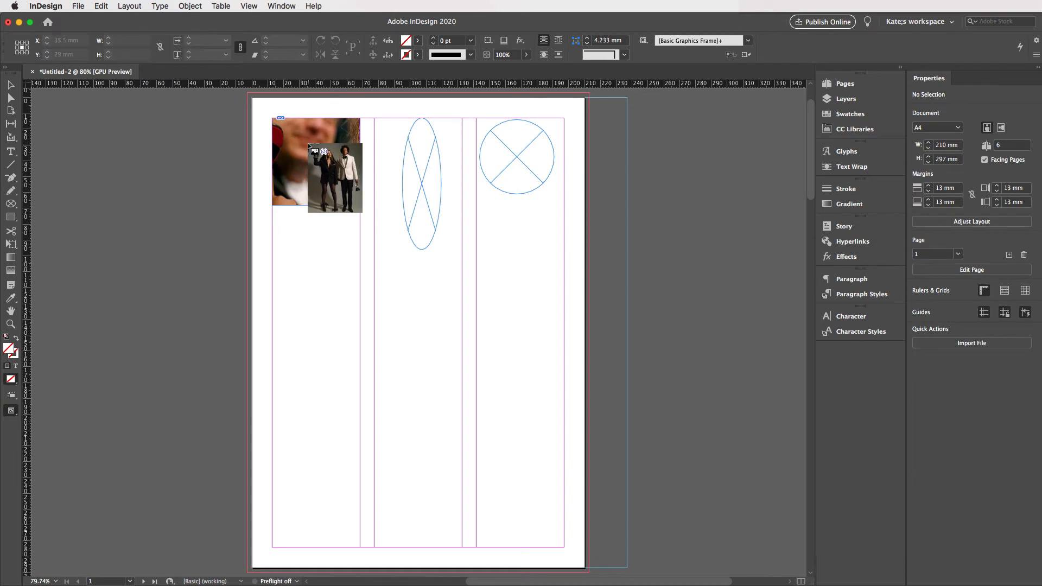
{"action": "left_click", "coordinate": [411, 158]}
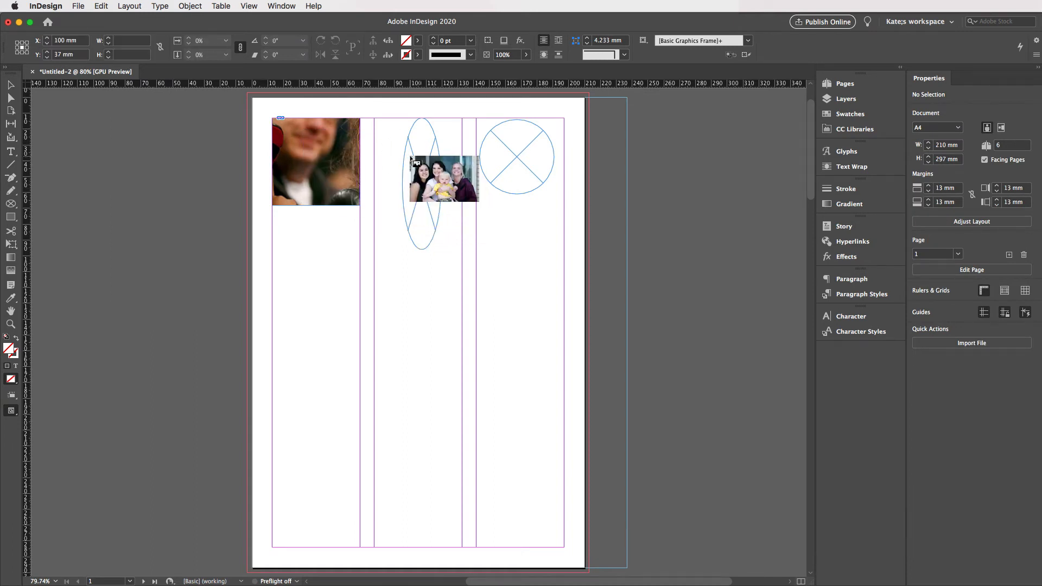
{"action": "left_click", "coordinate": [517, 154]}
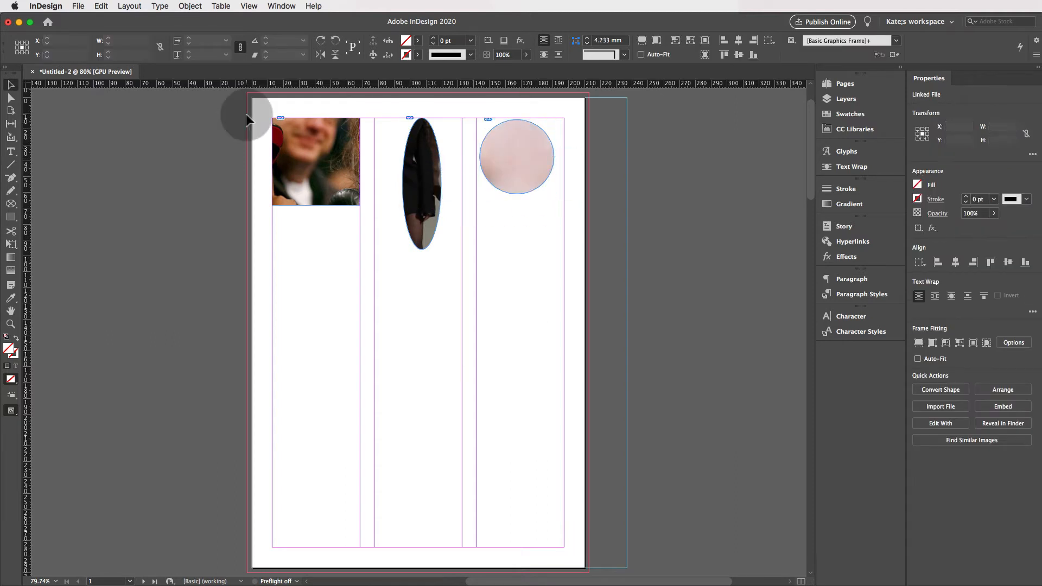
- Apply Content-Aware Fit to all three image frames together and deselect them
{"action": "left_click_drag", "start_coordinate": [246, 113], "coordinate": [579, 259]}
{"action": "left_click", "coordinate": [301, 192]}
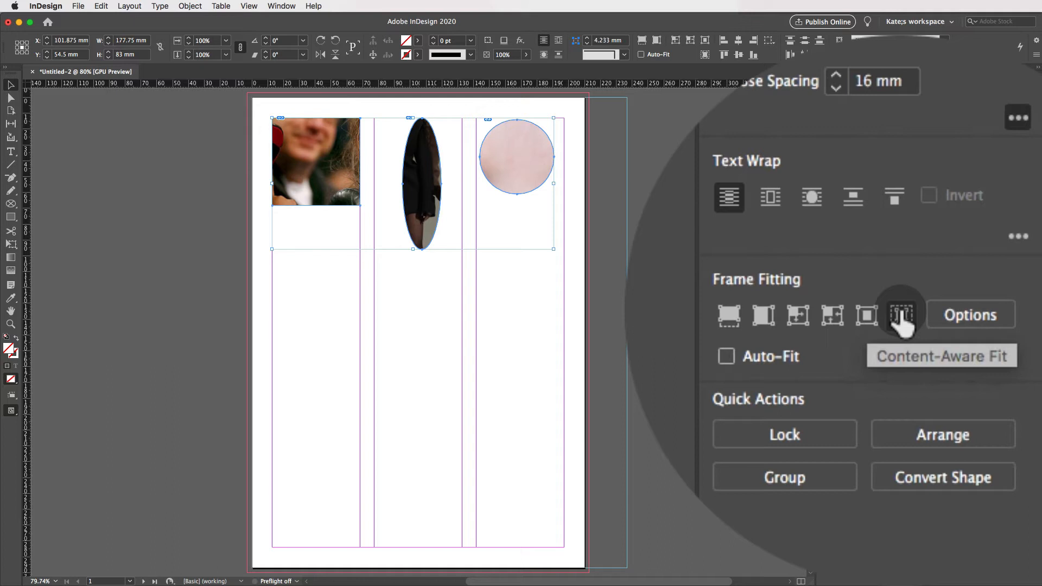
{"action": "left_click", "coordinate": [986, 459]}
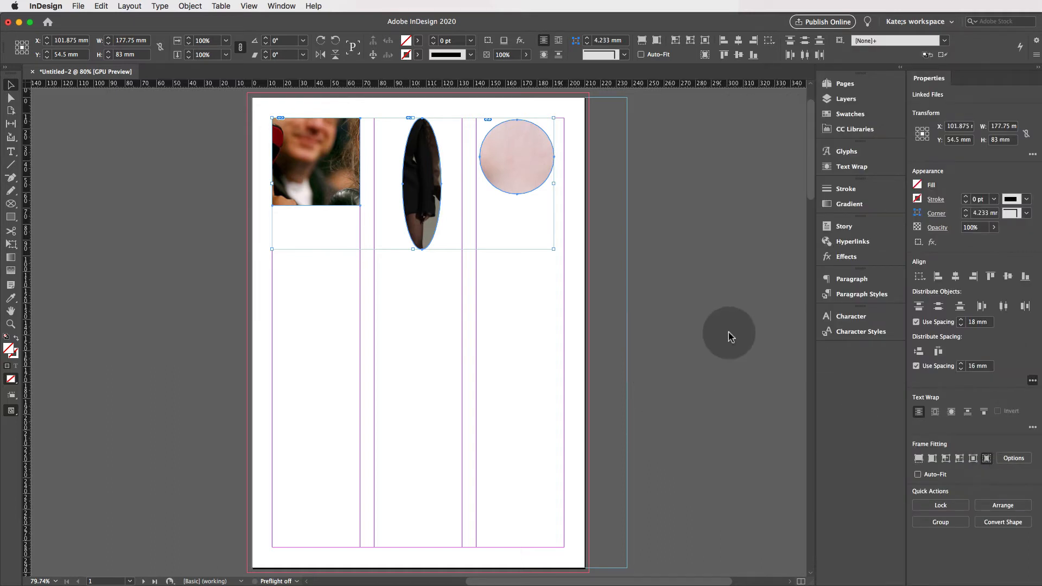
{"action": "left_click", "coordinate": [653, 298]}
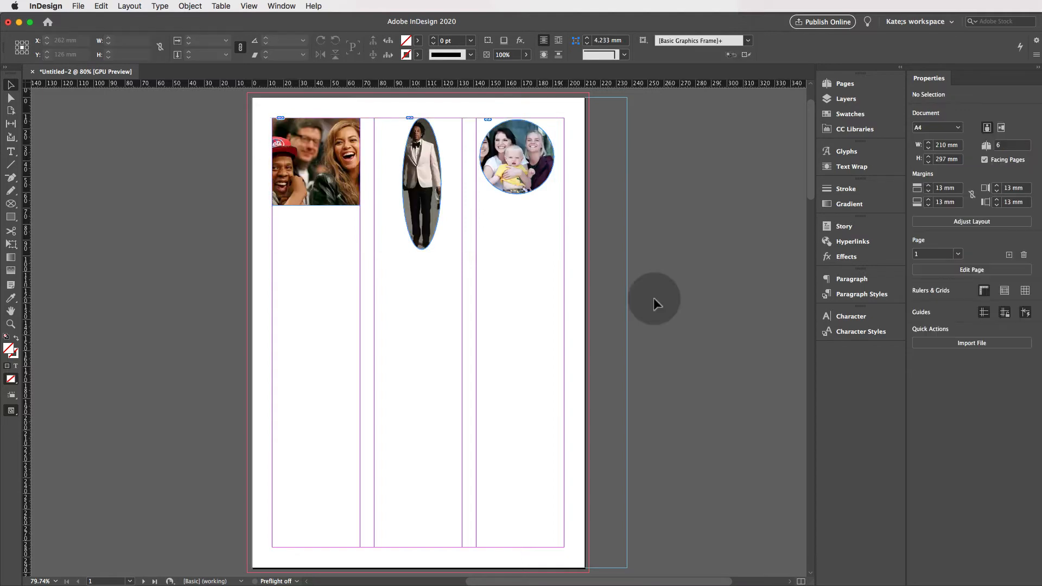
- Shift the image content inside the square frame left to X+ 5.351 mm, keeping the frame in place
{"action": "left_click", "coordinate": [317, 162]}
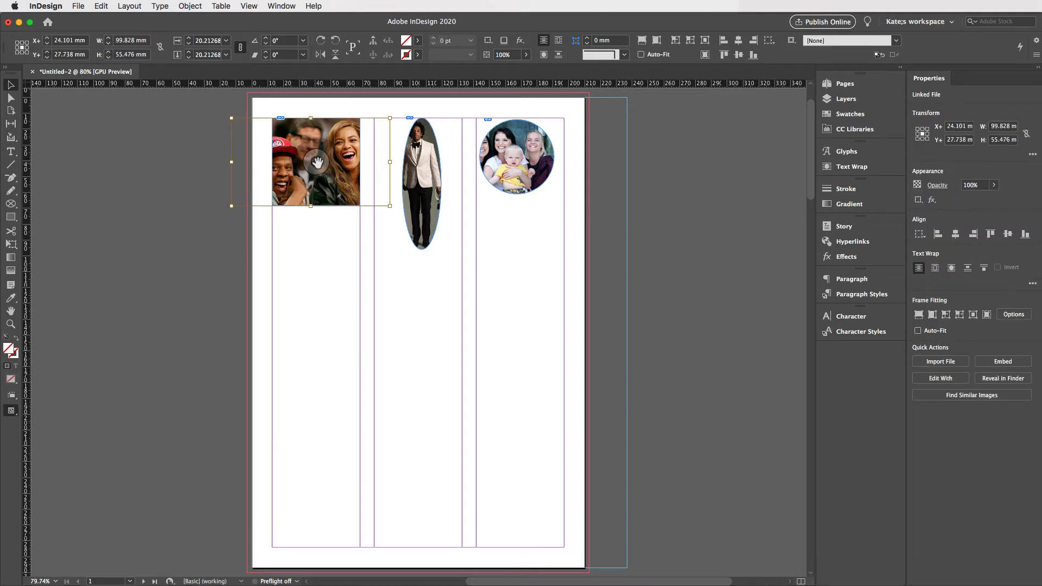
{"action": "key", "text": "Left"}
{"action": "key", "text": "Left"}
{"action": "key", "text": "Left"}
{"action": "key", "text": "Left"}
{"action": "key", "text": "Left"}
{"action": "key", "text": "Left"}
{"action": "key", "text": "Left"}
{"action": "key", "text": "Left"}
{"action": "key", "text": "Left"}
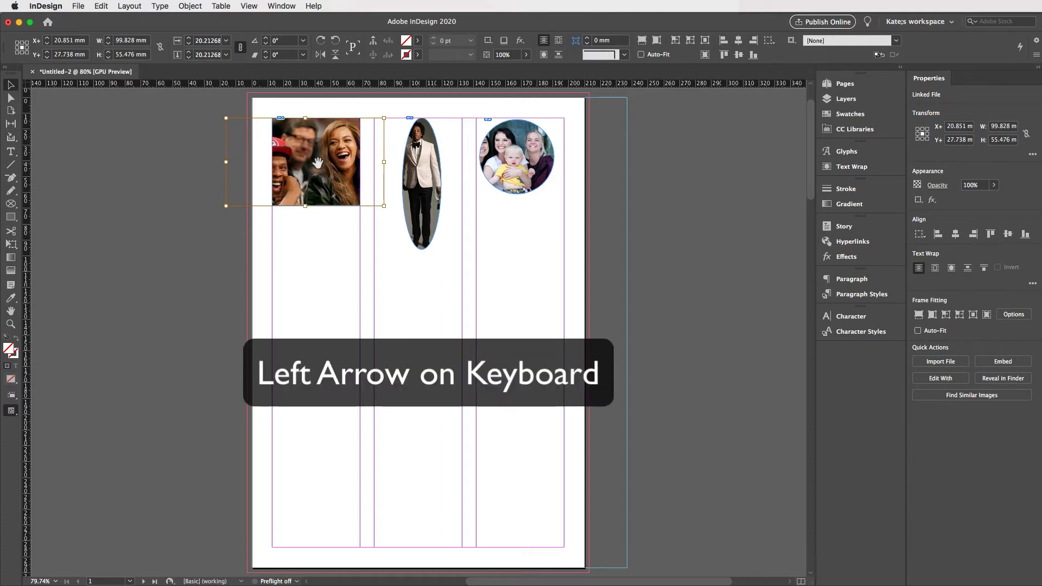
{"action": "key", "text": "Left"}
{"action": "key", "text": "Left"}
{"action": "key", "text": "Left"}
{"action": "key", "text": "Left"}
{"action": "key", "text": "Left"}
{"action": "key", "text": "Left"}
{"action": "key", "text": "Left"}
{"action": "key", "text": "Left"}
{"action": "key", "text": "Left"}
{"action": "key", "text": "Left"}
{"action": "key", "text": "Left"}
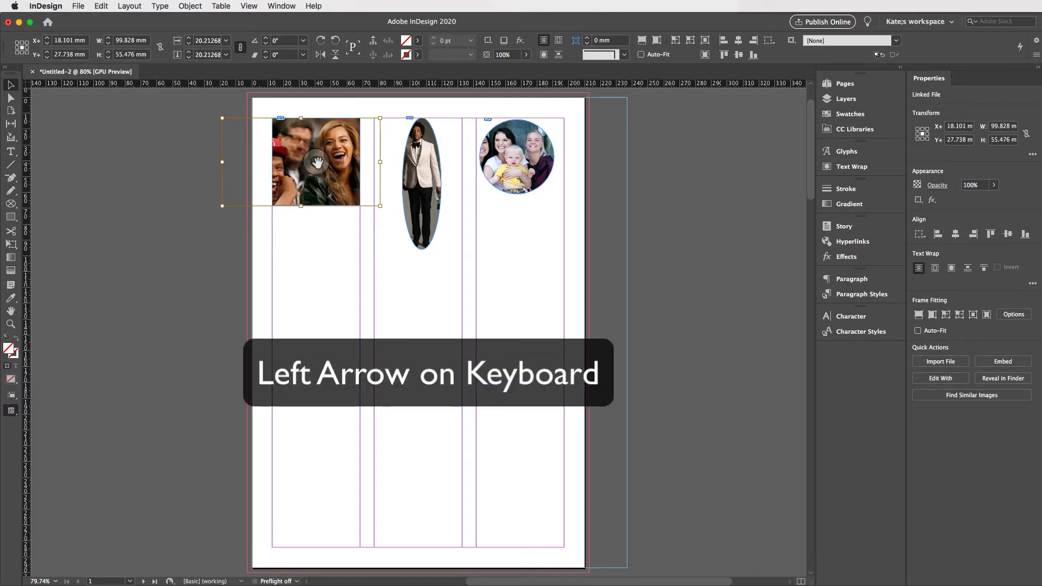
{"action": "key", "text": "Left"}
{"action": "key", "text": "Left"}
{"action": "key", "text": "Left"}
{"action": "key", "text": "Left"}
{"action": "key", "text": "Left"}
{"action": "key", "text": "Left"}
{"action": "key", "text": "Left"}
{"action": "key", "text": "Left"}
{"action": "key", "text": "Left"}
{"action": "key", "text": "Left"}
{"action": "key", "text": "Left"}
{"action": "key", "text": "Left"}
{"action": "key", "text": "Left"}
{"action": "key", "text": "Left"}
{"action": "key", "text": "Left"}
{"action": "key", "text": "Left"}
{"action": "key", "text": "Left"}
{"action": "key", "text": "Left"}
{"action": "key", "text": "Left"}
{"action": "key", "text": "Left"}
{"action": "key", "text": "Left"}
{"action": "key", "text": "Left"}
{"action": "key", "text": "Left"}
{"action": "key", "text": "Left"}
{"action": "key", "text": "Left"}
{"action": "key", "text": "Left"}
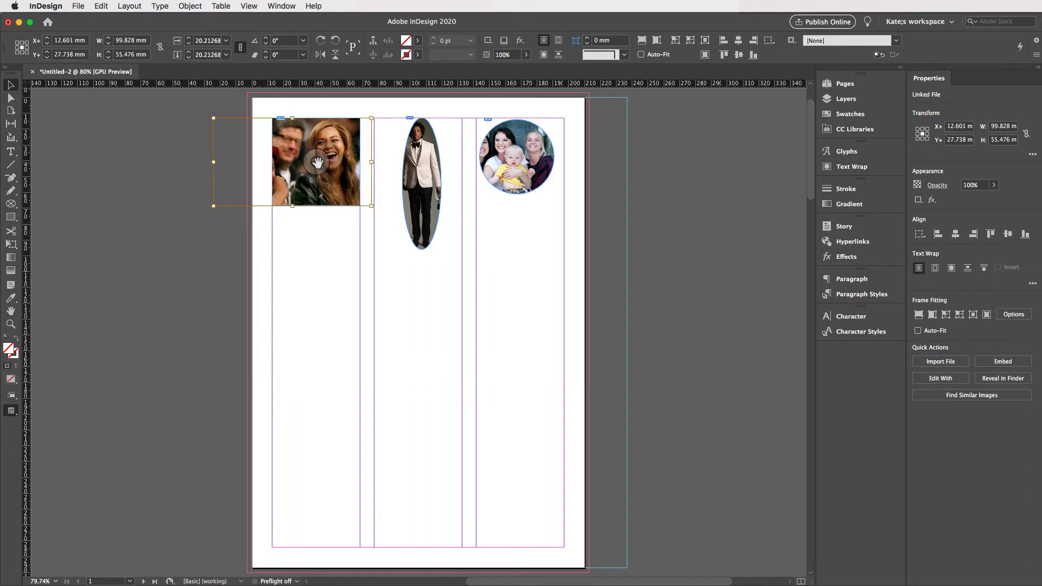
{"action": "key", "text": "Left"}
{"action": "key", "text": "Left"}
{"action": "key", "text": "Left"}
{"action": "key", "text": "Left"}
{"action": "key", "text": "Left"}
{"action": "key", "text": "Left"}
{"action": "key", "text": "Left"}
{"action": "key", "text": "Left"}
{"action": "key", "text": "Left"}
{"action": "key", "text": "Left"}
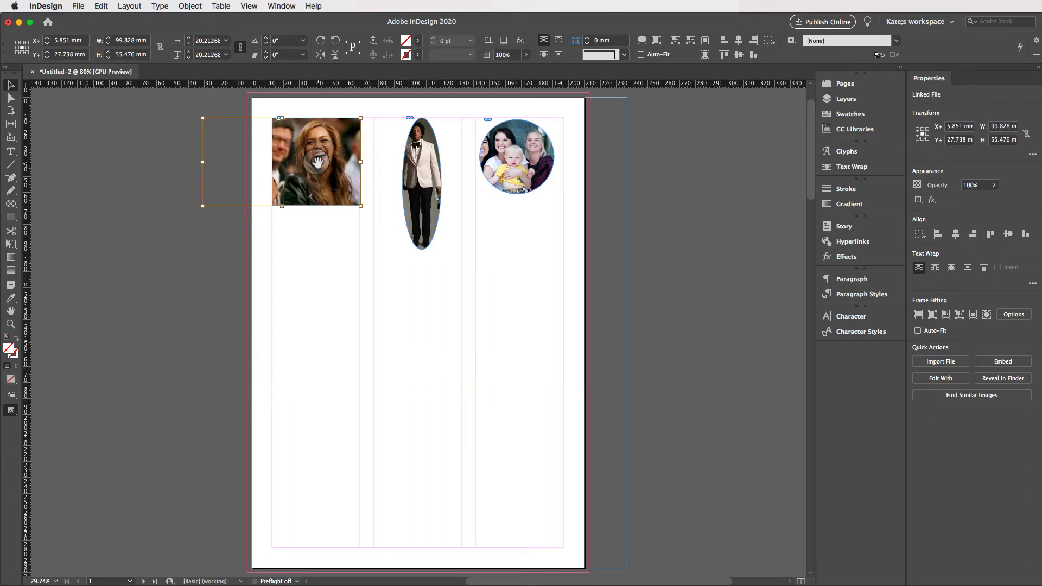
{"action": "key", "text": "Left"}
{"action": "key", "text": "Left"}
{"action": "key", "text": "Left"}
{"action": "key", "text": "Right"}
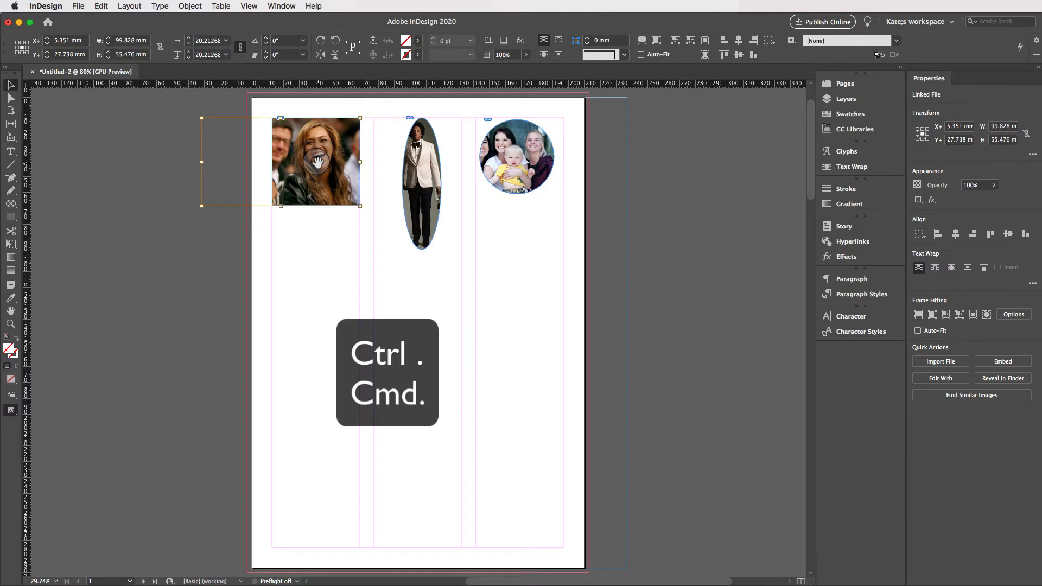
- Enlarge the image content inside the square frame in small increments to about 23.47% scale
{"action": "key", "text": "super+period"}
{"action": "key", "text": "super+period"}
{"action": "key", "text": "super+period"}
{"action": "key", "text": "super+period"}
{"action": "key", "text": "super+period"}
{"action": "key", "text": "super+period"}
{"action": "key", "text": "super+period"}
{"action": "key", "text": "super+period"}
{"action": "key", "text": "super+period"}
{"action": "key", "text": "super+period"}
{"action": "key", "text": "super+period"}
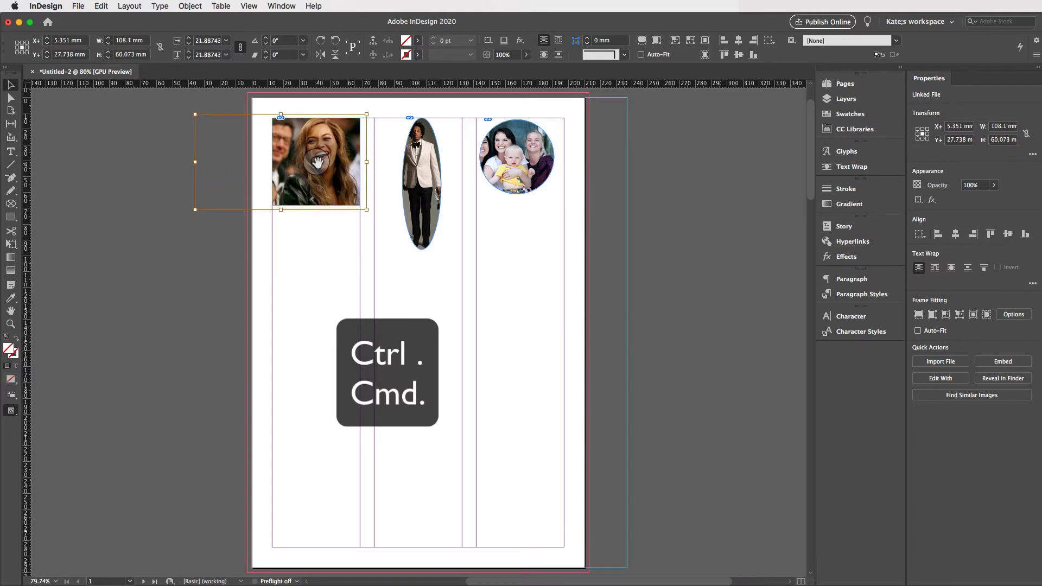
{"action": "key", "text": "super+period"}
{"action": "key", "text": "super+period"}
{"action": "key", "text": "super+period"}
{"action": "key", "text": "super+period"}
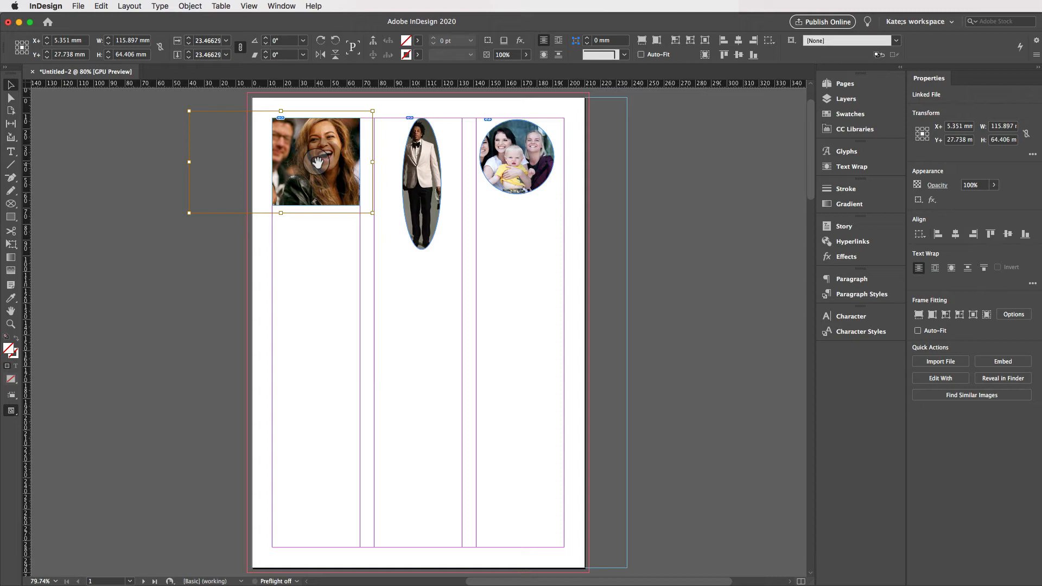
- Move the enlarged image content down inside the square frame to Y+ 30.738 mm
{"action": "key", "text": "Down"}
{"action": "key", "text": "Down"}
{"action": "key", "text": "Down"}
{"action": "key", "text": "Down"}
{"action": "key", "text": "Down"}
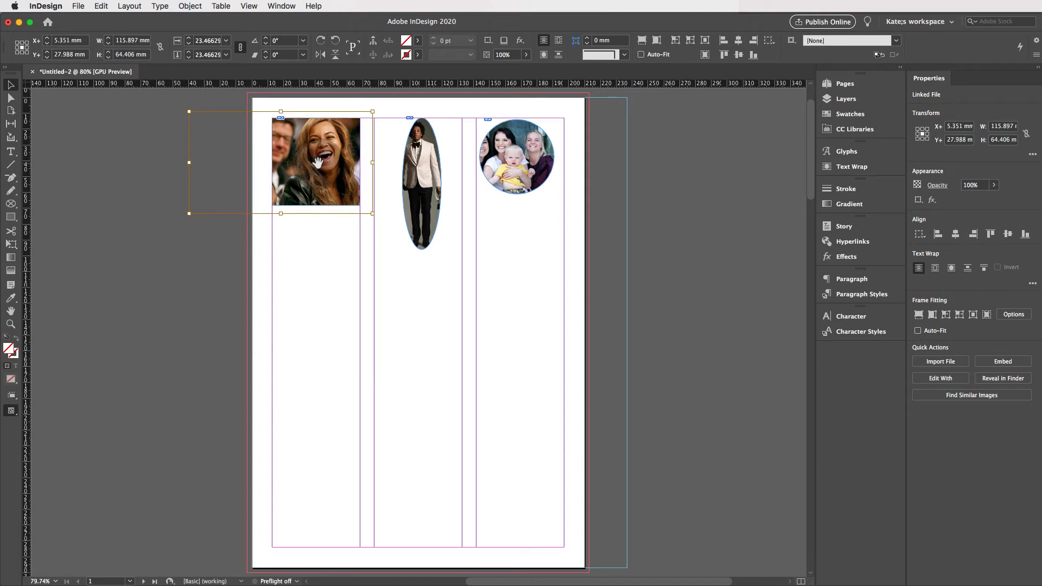
{"action": "key", "text": "Down"}
{"action": "key", "text": "Down"}
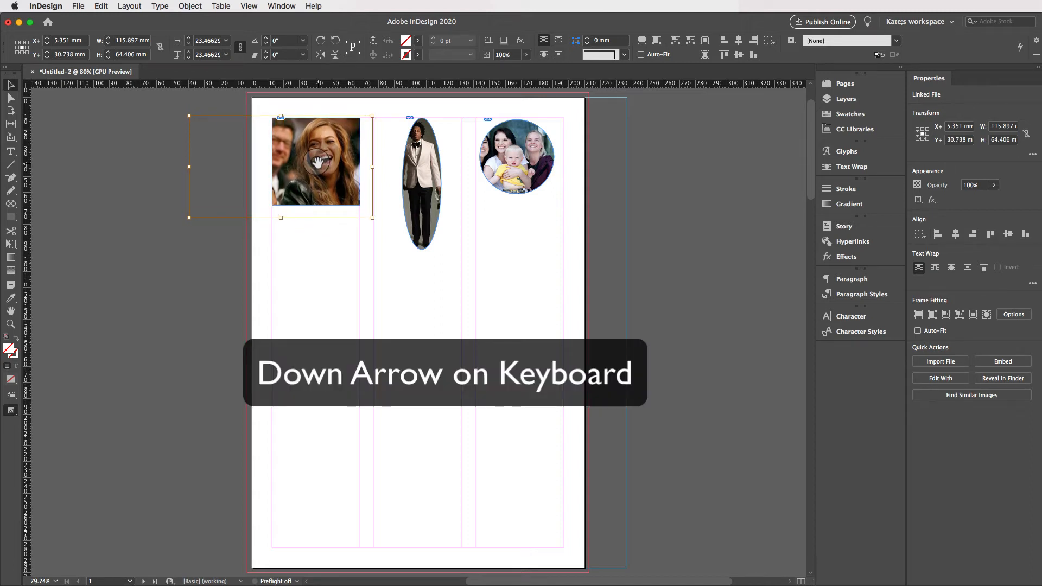
- Shift the image content inside the square frame left to X+ 2.101 mm, keeping the frame in place, and deselect it
{"action": "key", "text": "Left"}
{"action": "key", "text": "Left"}
{"action": "key", "text": "Left"}
{"action": "key", "text": "Left"}
{"action": "key", "text": "Left"}
{"action": "key", "text": "Left"}
{"action": "key", "text": "Left"}
{"action": "key", "text": "Left"}
{"action": "key", "text": "Left"}
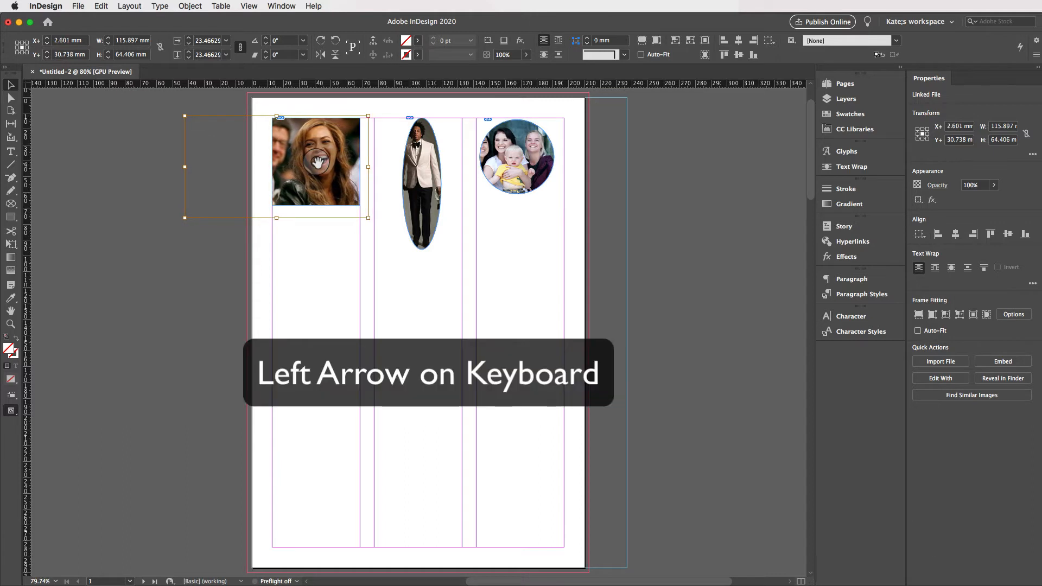
{"action": "key", "text": "Left"}
{"action": "key", "text": "Left"}
{"action": "key", "text": "Left"}
{"action": "key", "text": "Left"}
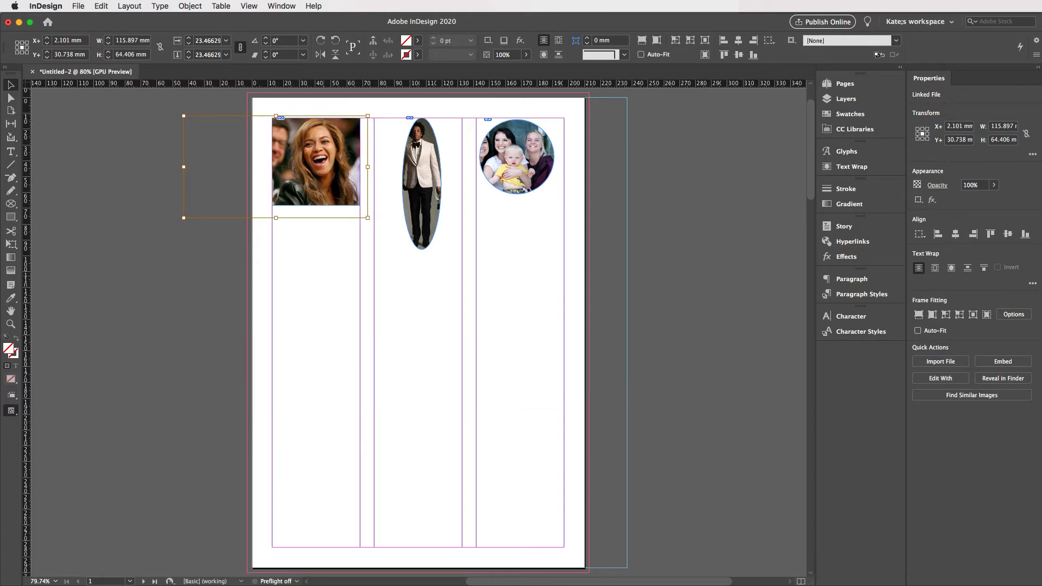
{"action": "left_click", "coordinate": [329, 276]}
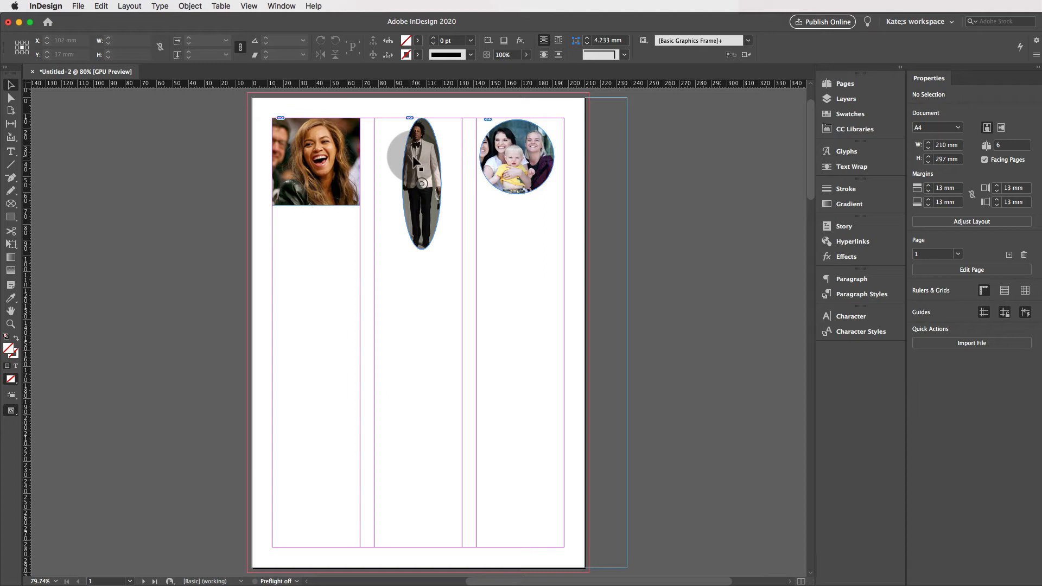
- Shift the image content inside the tall ellipse frame right to X+ -0.149 mm
{"action": "scroll", "coordinate": [435, 190], "scroll_direction": "right", "scroll_amount": 1}
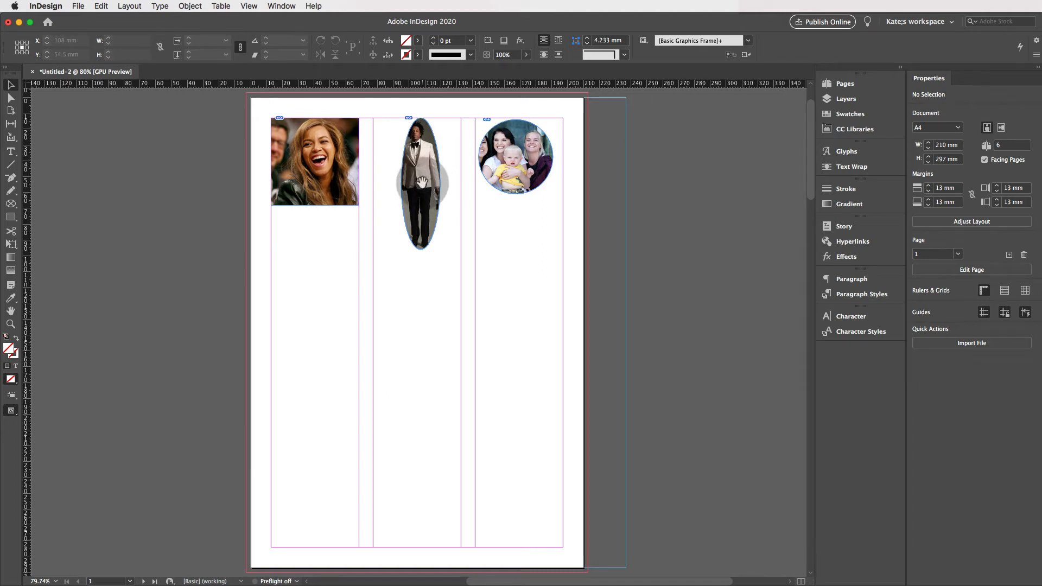
{"action": "left_click", "coordinate": [421, 185]}
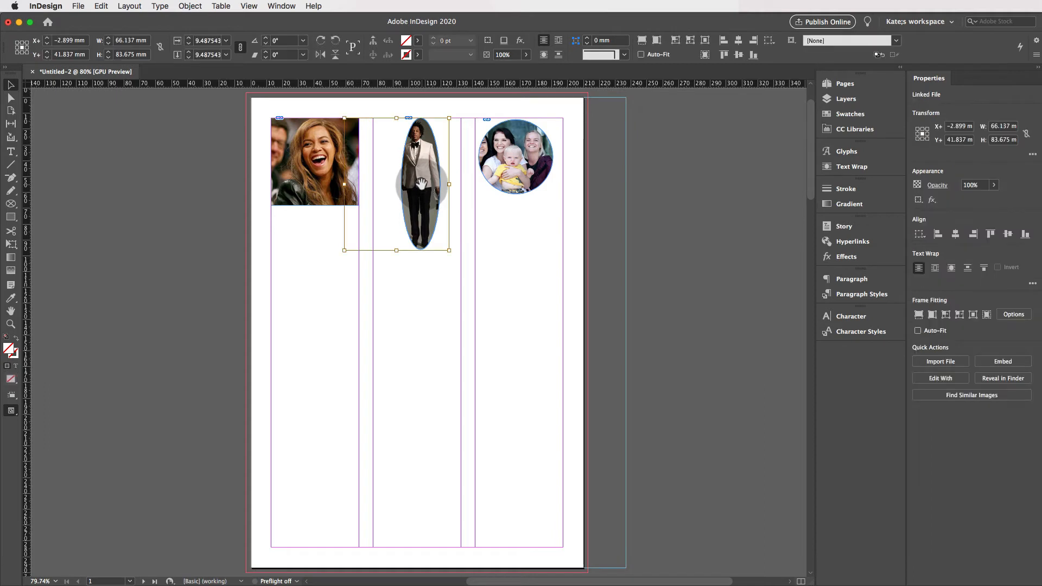
{"action": "key", "text": "Right"}
{"action": "key", "text": "Right"}
{"action": "key", "text": "Right"}
{"action": "key", "text": "Right"}
{"action": "key", "text": "Right"}
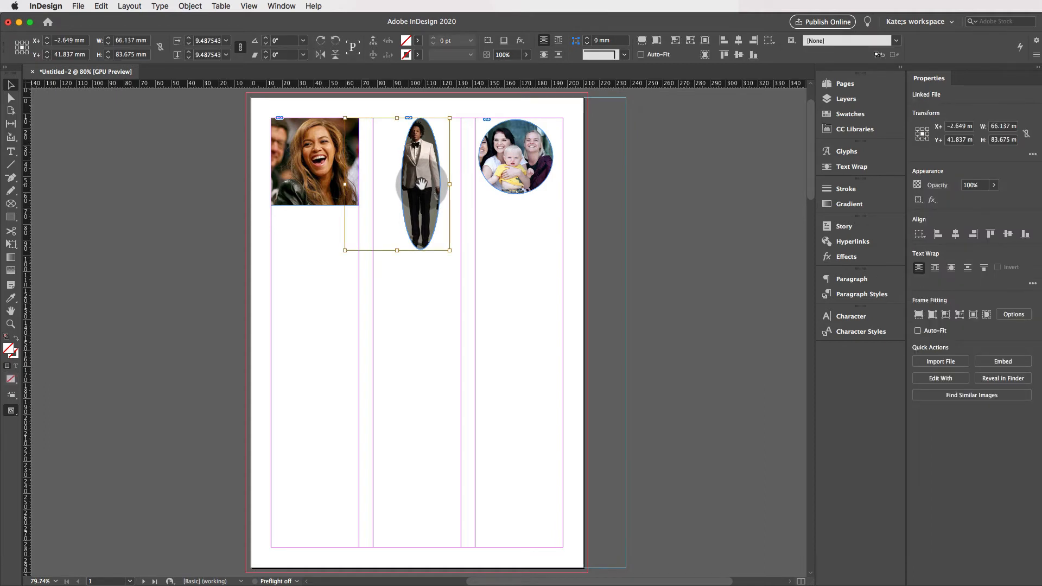
{"action": "key", "text": "Right"}
{"action": "key", "text": "Right"}
{"action": "key", "text": "Right"}
{"action": "key", "text": "Right"}
{"action": "key", "text": "Right"}
{"action": "key", "text": "Right"}
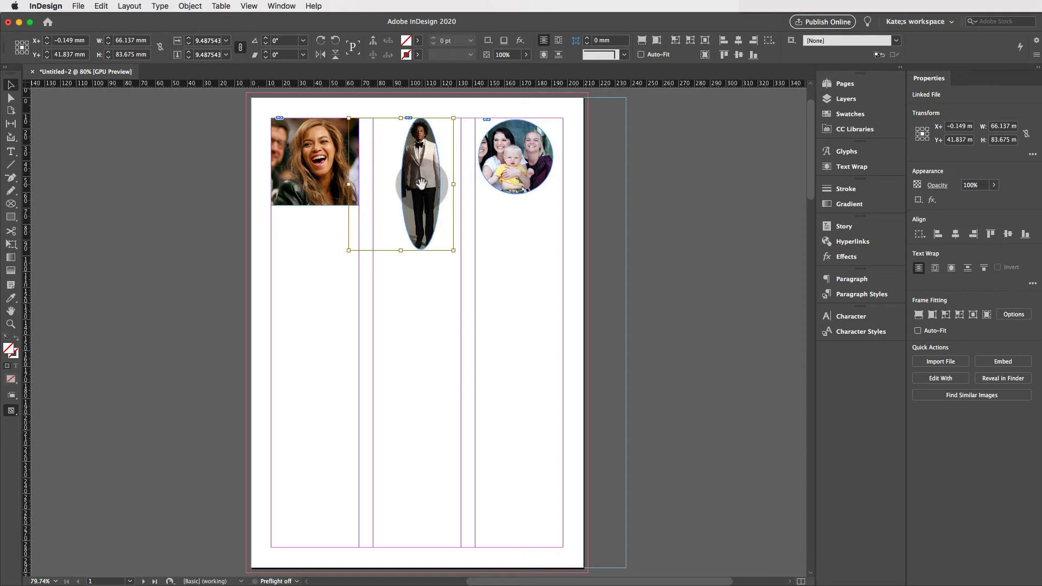
- Rescale the image content inside the tall ellipse to about 9.39% and raise it to Y+ 41.087 mm
{"action": "key", "text": "super+comma"}
{"action": "key", "text": "super+comma"}
{"action": "key", "text": "super+comma"}
{"action": "key", "text": "super+comma"}
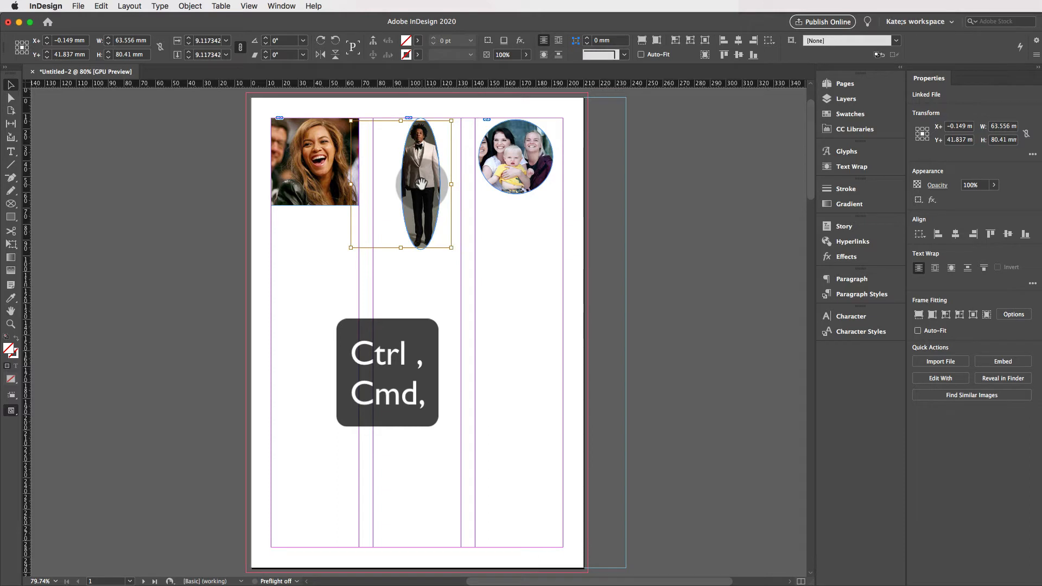
{"action": "key", "text": "Up"}
{"action": "key", "text": "Up"}
{"action": "key", "text": "Up"}
{"action": "key", "text": "super+period"}
{"action": "key", "text": "super+period"}
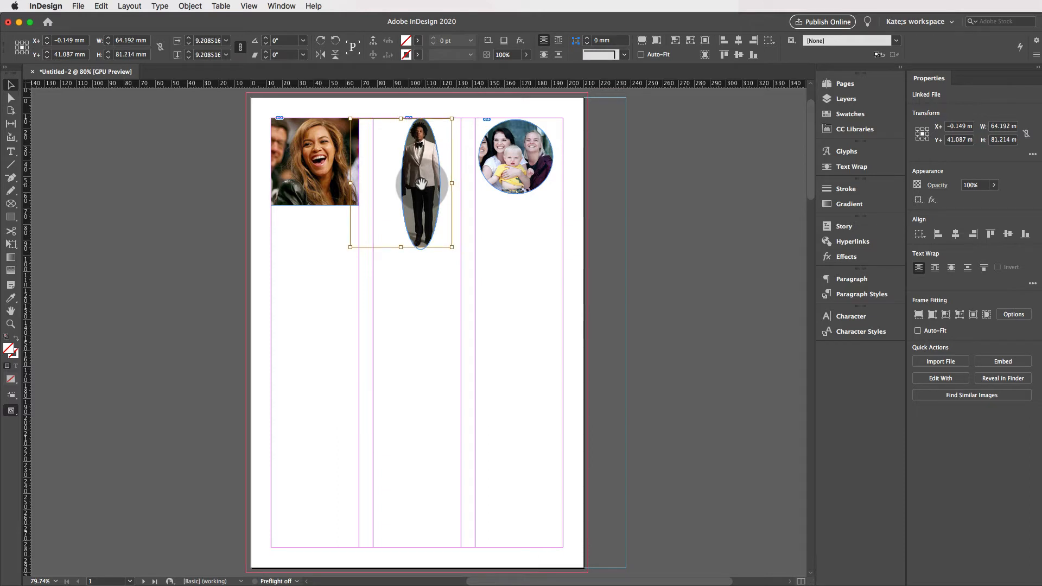
{"action": "key", "text": "super+period"}
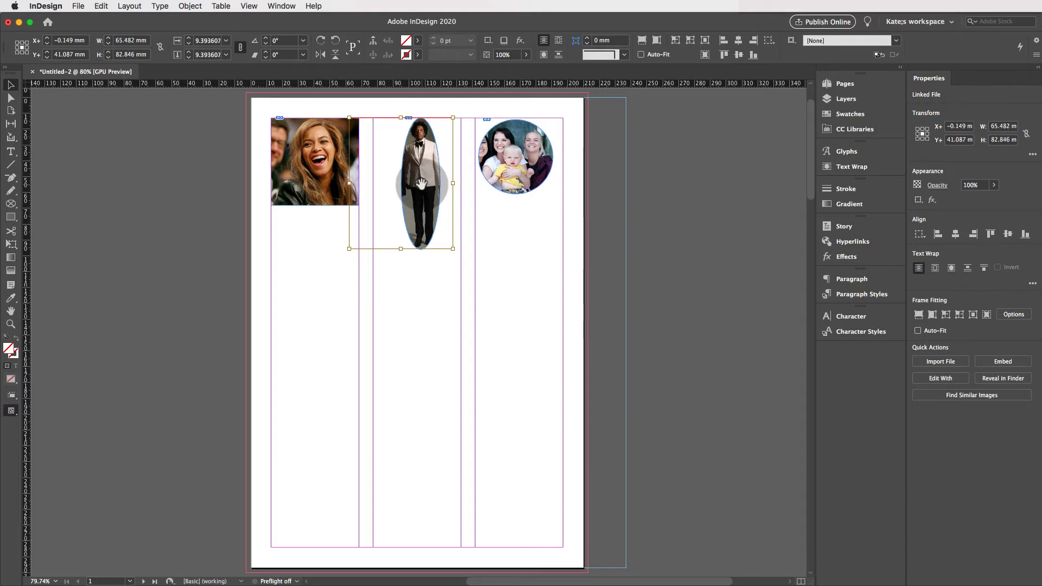
- Nudge the image content inside the tall ellipse to X+ 0.101 mm and Y+ 41.337 mm, and deselect it
{"action": "key", "text": "Right"}
{"action": "key", "text": "Down"}
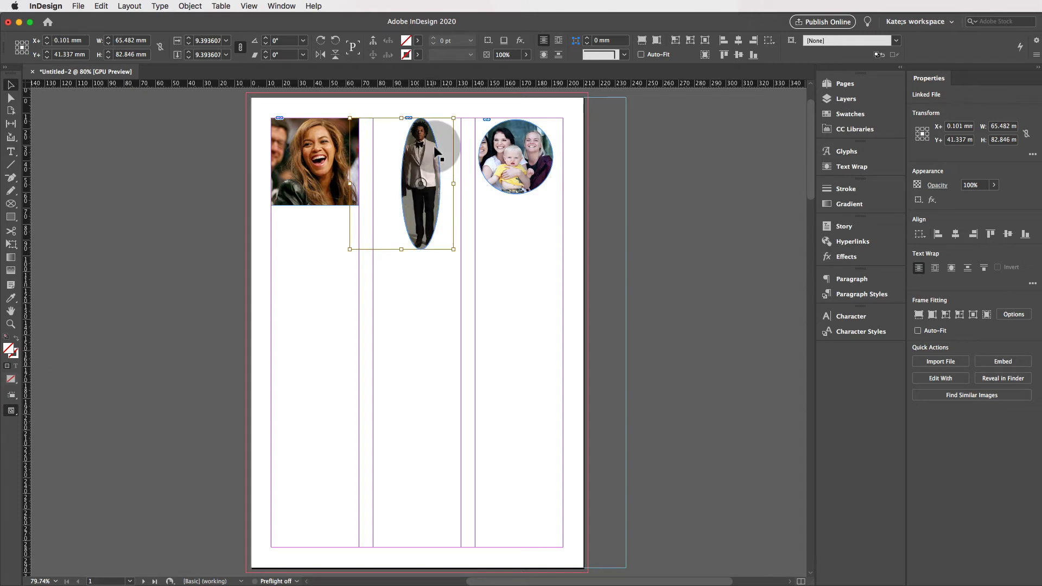
{"action": "left_click", "coordinate": [538, 261]}
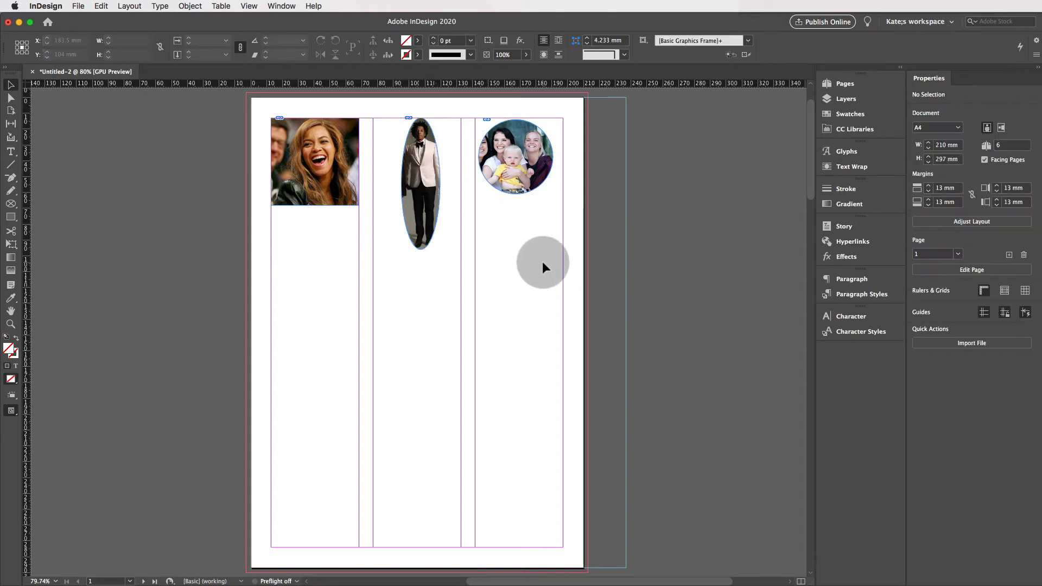
- Enlarge the image content inside the circular frame to about 10.86% and position it at X+ 22.315 mm, Y+ 24.275 mm to feature the baby's face
{"action": "left_click", "coordinate": [514, 158]}
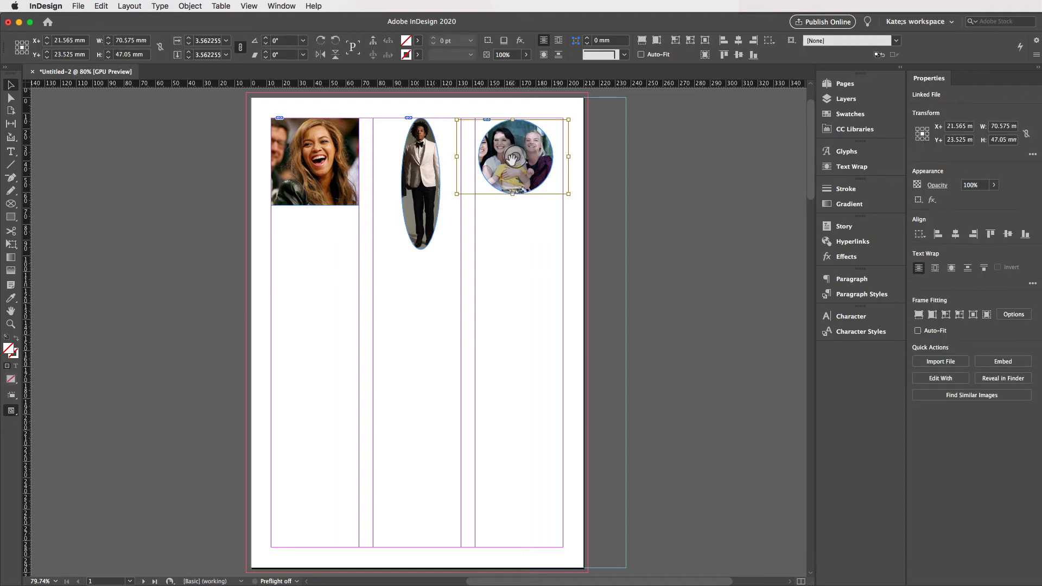
{"action": "key", "text": "super+period"}
{"action": "key", "text": "super+period"}
{"action": "key", "text": "super+period"}
{"action": "key", "text": "super+period"}
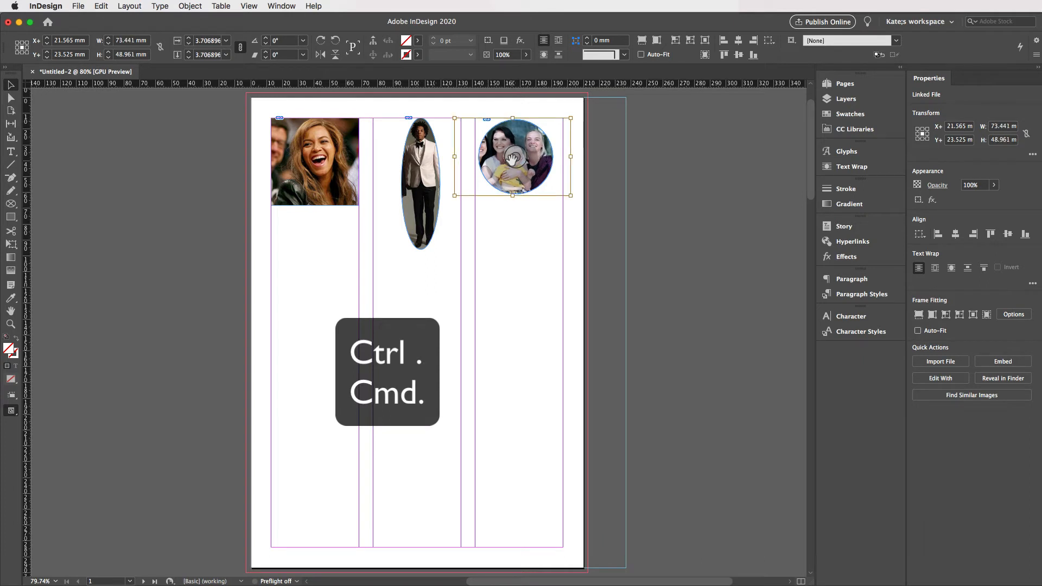
{"action": "key", "text": "super+period"}
{"action": "key", "text": "super+period"}
{"action": "key", "text": "super+period"}
{"action": "key", "text": "super+period"}
{"action": "key", "text": "super+period"}
{"action": "key", "text": "super+period"}
{"action": "key", "text": "super+period"}
{"action": "key", "text": "super+period"}
{"action": "key", "text": "super+period"}
{"action": "key", "text": "super+period"}
{"action": "key", "text": "super+period"}
{"action": "key", "text": "super+period"}
{"action": "key", "text": "super+period"}
{"action": "key", "text": "super+period"}
{"action": "key", "text": "super+period"}
{"action": "key", "text": "super+period"}
{"action": "key", "text": "super+period"}
{"action": "key", "text": "super+period"}
{"action": "key", "text": "super+period"}
{"action": "key", "text": "super+period"}
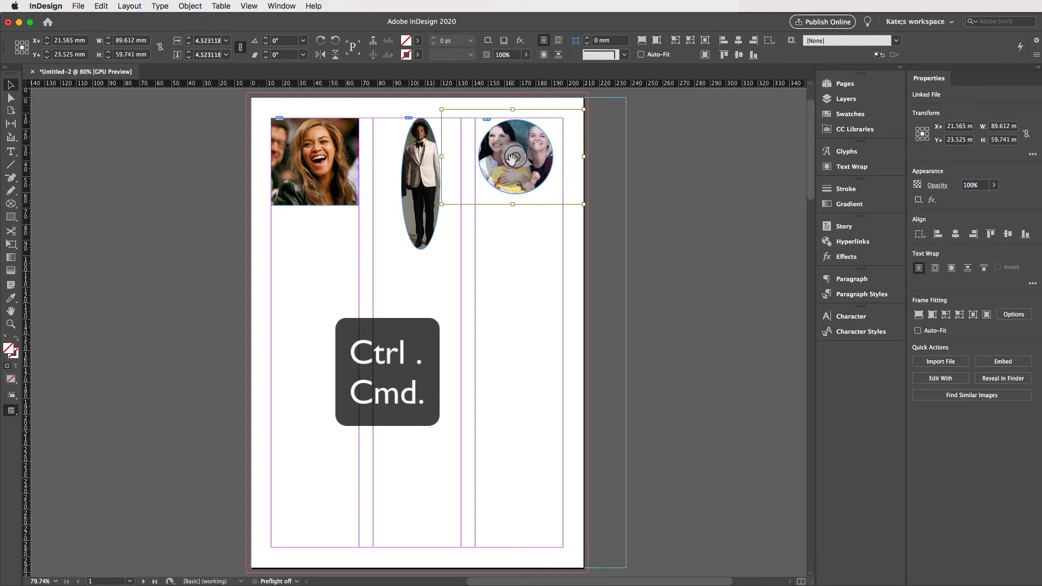
{"action": "key", "text": "super+period"}
{"action": "key", "text": "super+period"}
{"action": "key", "text": "super+period"}
{"action": "key", "text": "super+period"}
{"action": "key", "text": "super+period"}
{"action": "key", "text": "super+period"}
{"action": "key", "text": "super+period"}
{"action": "key", "text": "super+period"}
{"action": "key", "text": "super+period"}
{"action": "key", "text": "super+period"}
{"action": "key", "text": "super+period"}
{"action": "key", "text": "super+period"}
{"action": "key", "text": "super+period"}
{"action": "key", "text": "super+period"}
{"action": "key", "text": "super+period"}
{"action": "key", "text": "super+period"}
{"action": "key", "text": "super+period"}
{"action": "key", "text": "super+period"}
{"action": "key", "text": "super+period"}
{"action": "key", "text": "super+period"}
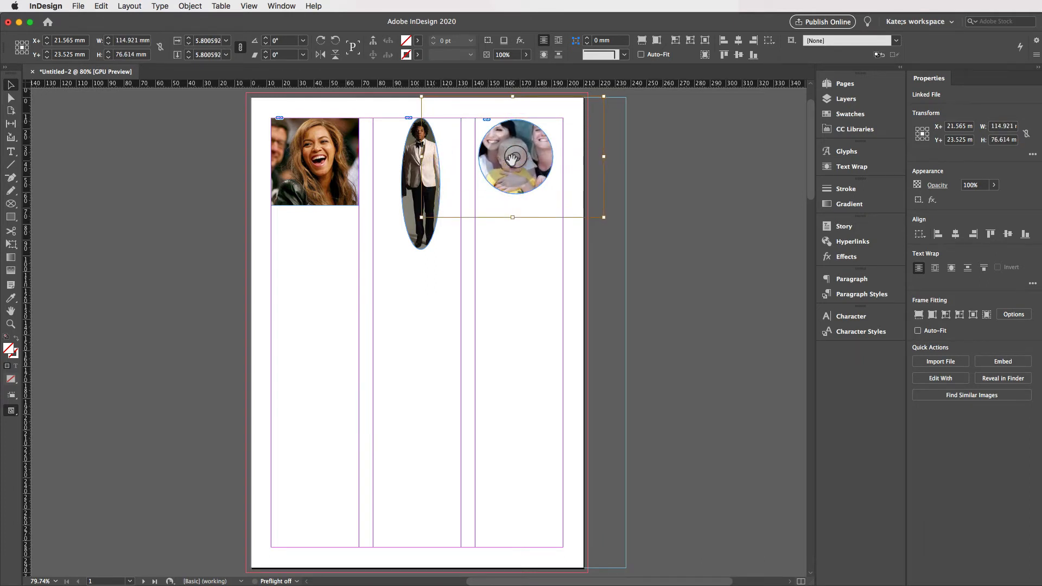
{"action": "key", "text": "super+period"}
{"action": "key", "text": "super+period"}
{"action": "key", "text": "super+period"}
{"action": "key", "text": "super+period"}
{"action": "key", "text": "super+period"}
{"action": "key", "text": "super+period"}
{"action": "key", "text": "super+period"}
{"action": "key", "text": "super+period"}
{"action": "key", "text": "super+period"}
{"action": "key", "text": "super+period"}
{"action": "key", "text": "super+period"}
{"action": "key", "text": "super+period"}
{"action": "key", "text": "super+period"}
{"action": "key", "text": "super+period"}
{"action": "key", "text": "super+period"}
{"action": "key", "text": "super+period"}
{"action": "key", "text": "super+period"}
{"action": "key", "text": "super+period"}
{"action": "key", "text": "super+period"}
{"action": "key", "text": "super+period"}
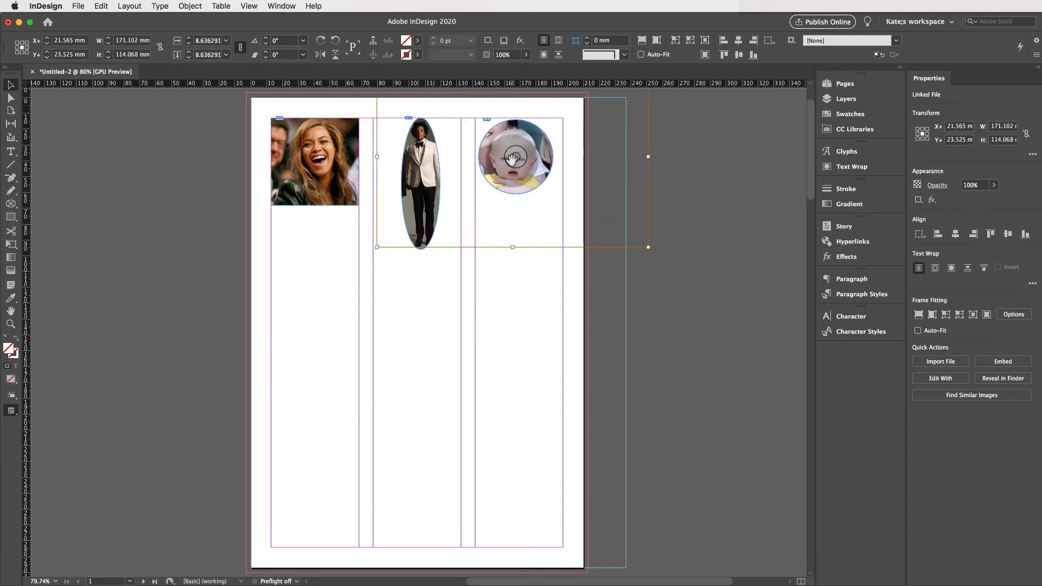
{"action": "key", "text": "super+period"}
{"action": "key", "text": "super+period"}
{"action": "key", "text": "super+period"}
{"action": "key", "text": "super+period"}
{"action": "key", "text": "super+period"}
{"action": "key", "text": "super+period"}
{"action": "key", "text": "super+period"}
{"action": "key", "text": "super+period"}
{"action": "key", "text": "super+period"}
{"action": "key", "text": "super+period"}
{"action": "key", "text": "super+period"}
{"action": "key", "text": "super+period"}
{"action": "key", "text": "super+period"}
{"action": "key", "text": "super+period"}
{"action": "key", "text": "super+period"}
{"action": "key", "text": "super+period"}
{"action": "key", "text": "super+period"}
{"action": "key", "text": "super+period"}
{"action": "key", "text": "super+period"}
{"action": "key", "text": "super+period"}
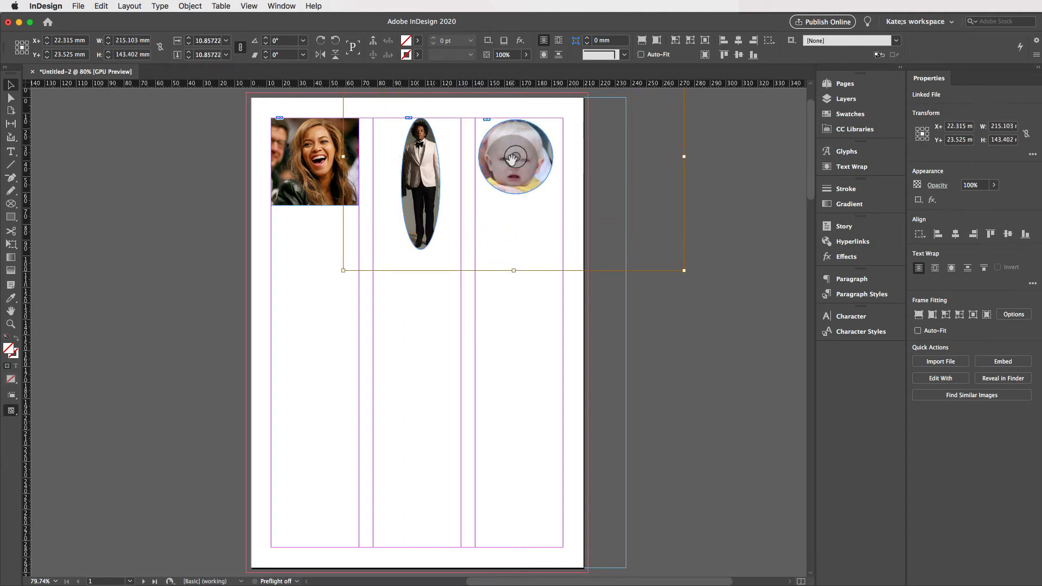
{"action": "left_click_drag", "start_coordinate": [512, 157], "coordinate": [512, 159]}
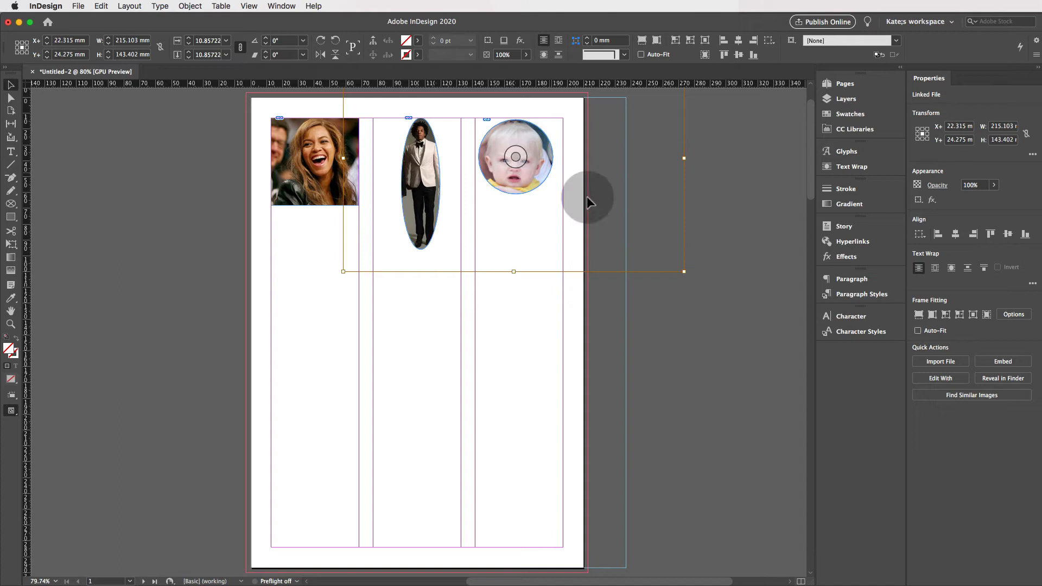
{"action": "left_click", "coordinate": [628, 335]}
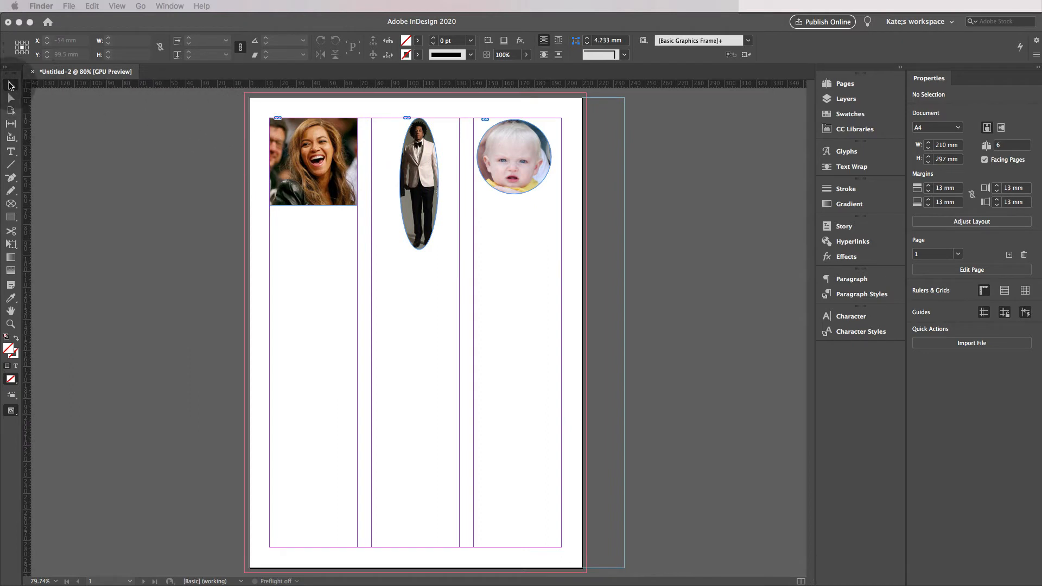
- Delete all three image frames from the page together
{"action": "left_click", "coordinate": [244, 107]}
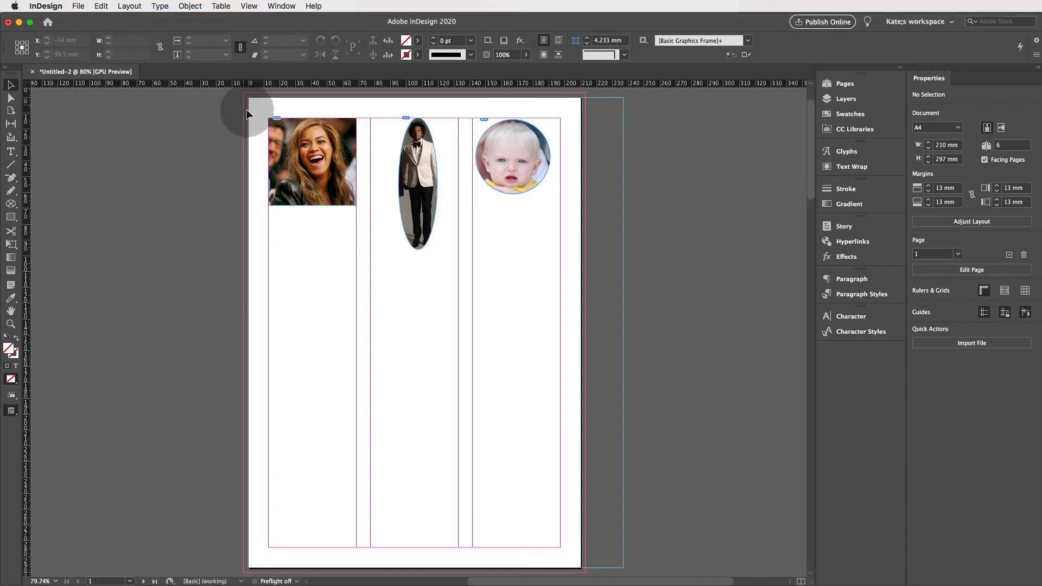
{"action": "left_click_drag", "start_coordinate": [256, 111], "coordinate": [561, 266]}
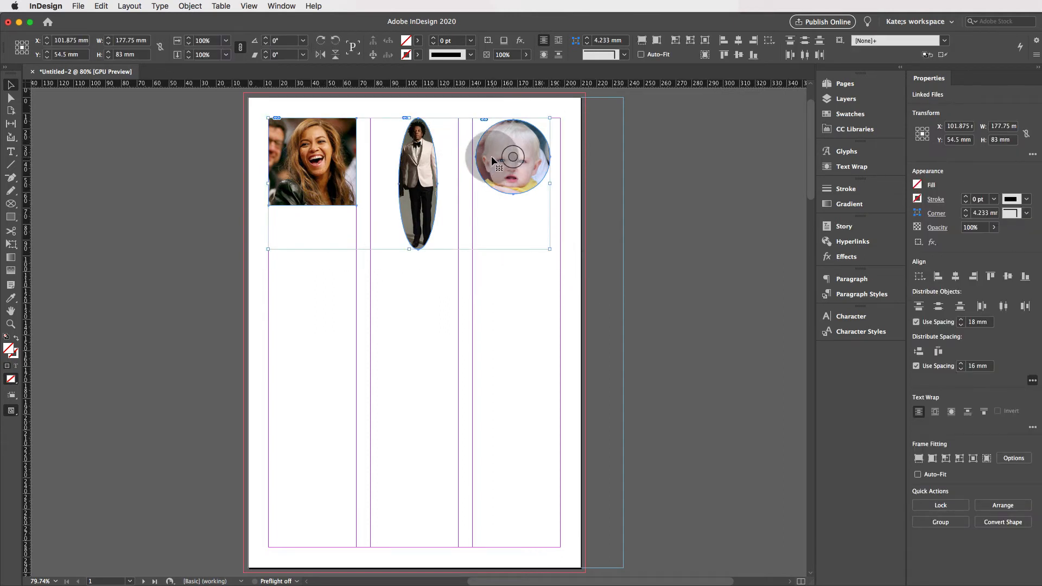
{"action": "key", "text": "Delete"}
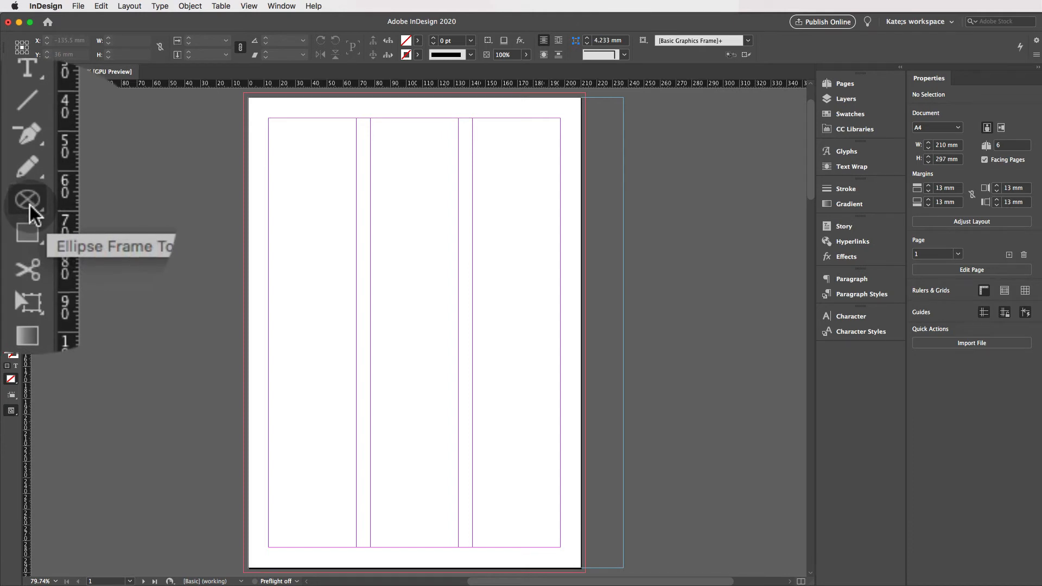
- Switch the frame tool to Rectangle Frame, and draw a plain Rectangle tool shape about 55.3 × 68.5 mm at the top of the first column
{"action": "left_click", "coordinate": [31, 212]}
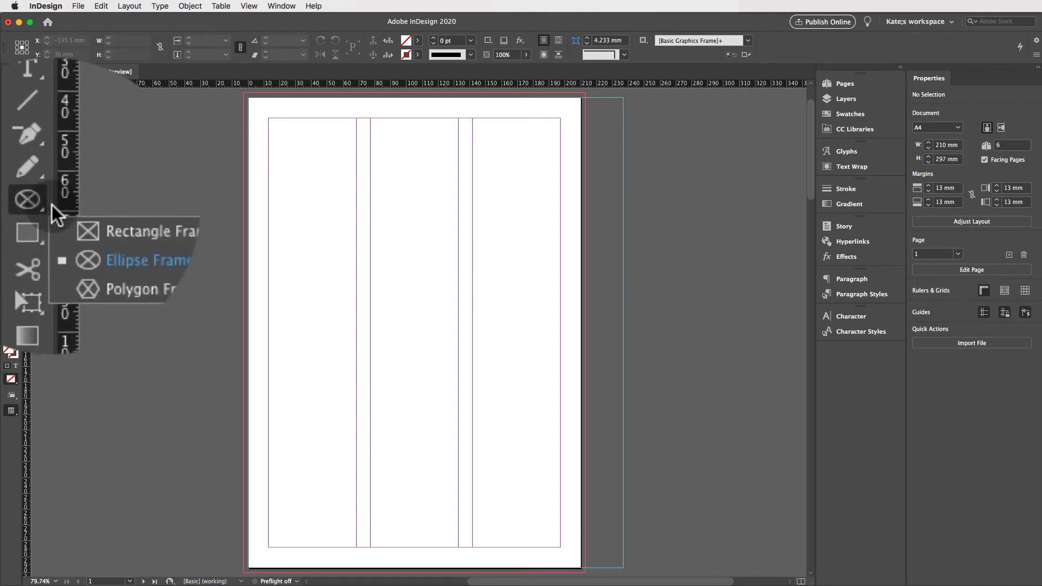
{"action": "left_click", "coordinate": [63, 215]}
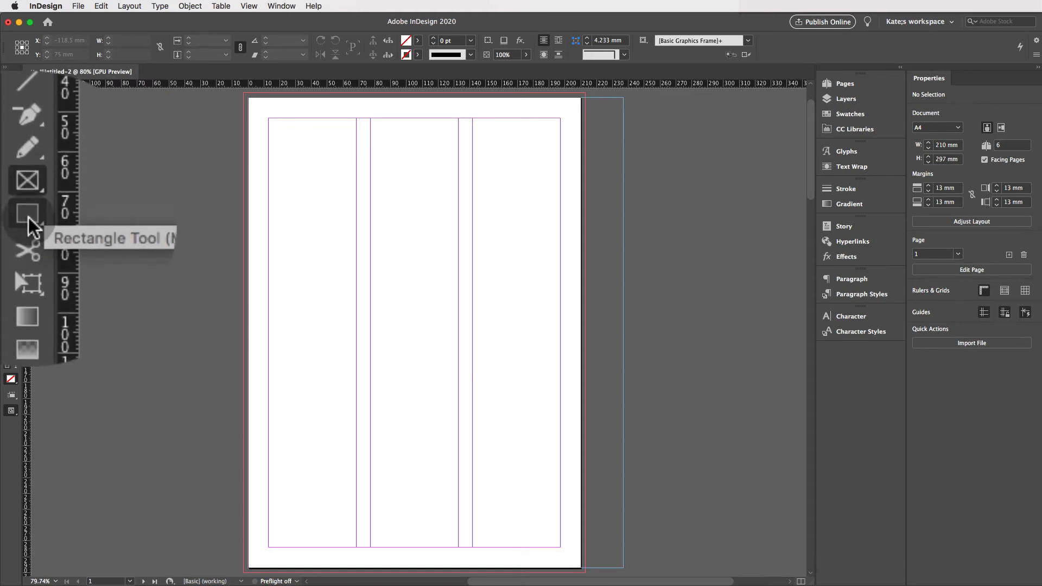
{"action": "left_click", "coordinate": [10, 216]}
{"action": "left_click_drag", "start_coordinate": [268, 119], "coordinate": [356, 226]}
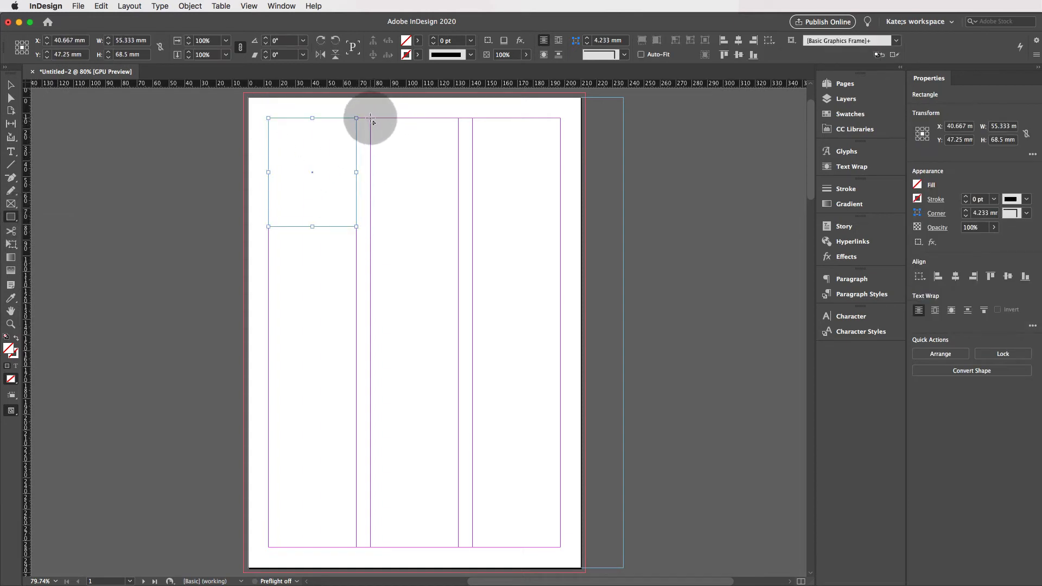
- Draw a square about 55.3 mm wide atop the second column and a rectangle about 117.7 × 63.5 mm below it, and return to the Selection tool
{"action": "left_click_drag", "start_coordinate": [370, 118], "coordinate": [457, 205]}
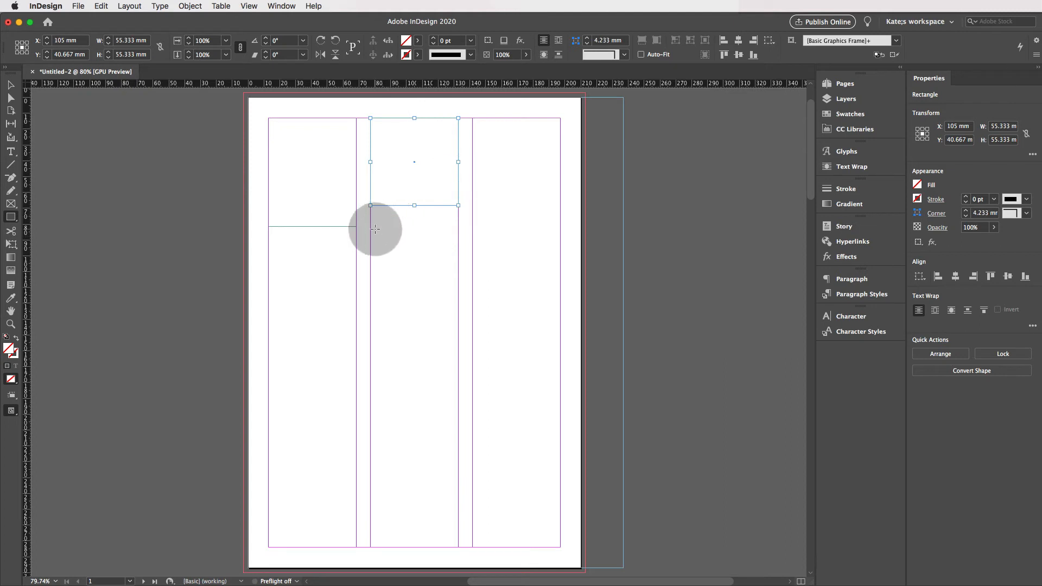
{"action": "left_click_drag", "start_coordinate": [371, 226], "coordinate": [556, 326]}
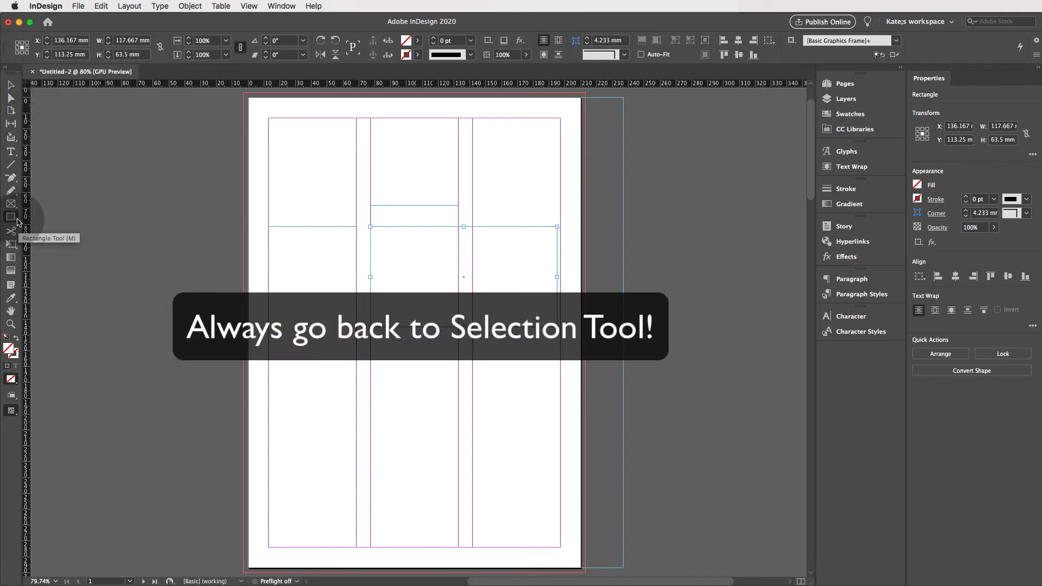
{"action": "left_click", "coordinate": [10, 85]}
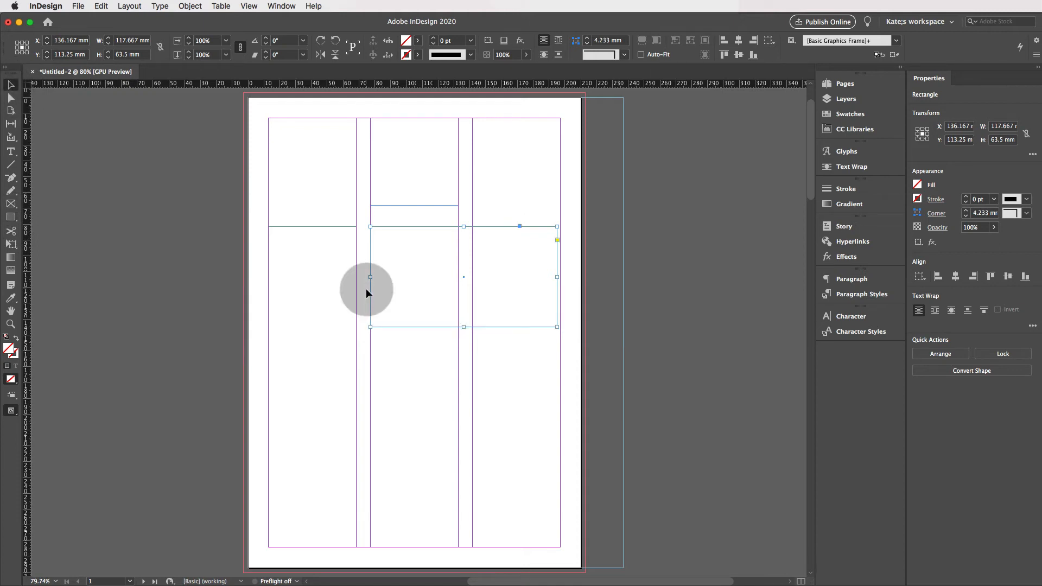
- Move the wide rectangle slightly right to X 138.167 mm, so its right edge meets the page margin
{"action": "left_click_drag", "start_coordinate": [369, 291], "coordinate": [373, 292]}
{"action": "left_click", "coordinate": [437, 226]}
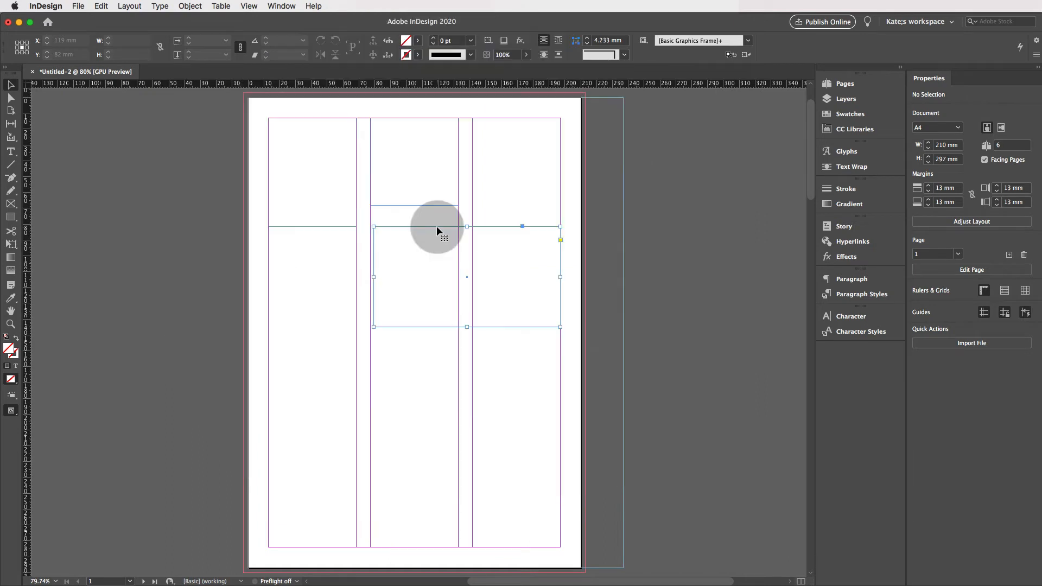
{"action": "left_click", "coordinate": [347, 245]}
- Fill the wide rectangle below the square with a medium sea green from the Colour Picker
{"action": "left_click_drag", "start_coordinate": [354, 243], "coordinate": [491, 327]}
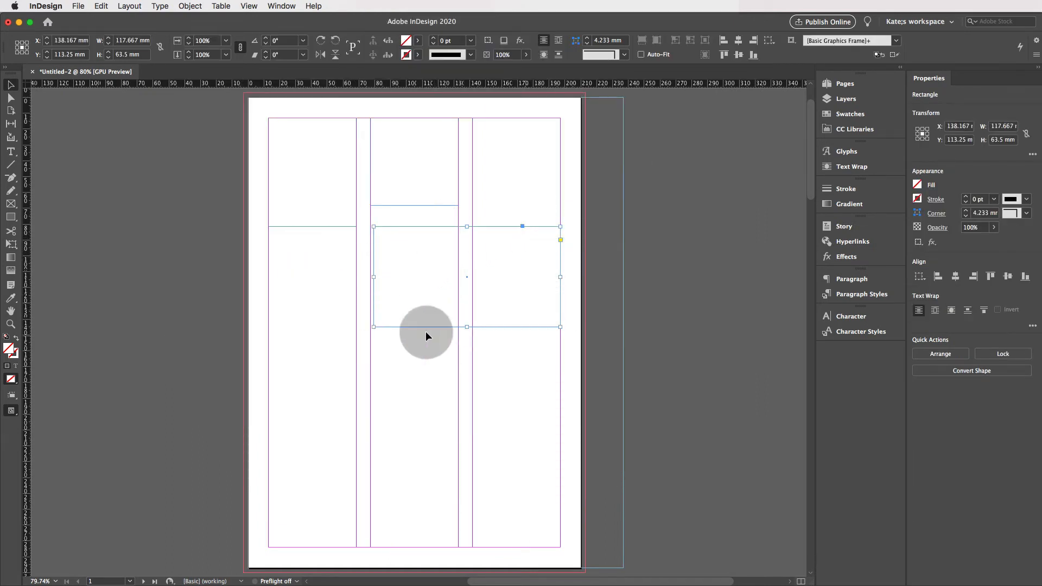
{"action": "double_click", "coordinate": [10, 353]}
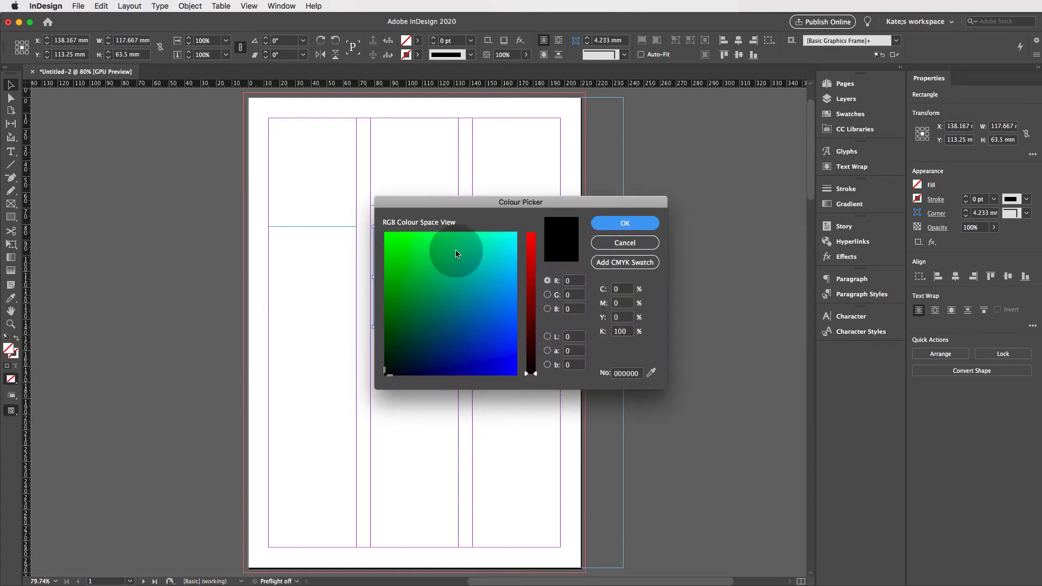
{"action": "left_click", "coordinate": [436, 260]}
{"action": "left_click_drag", "start_coordinate": [477, 264], "coordinate": [471, 249]}
{"action": "left_click", "coordinate": [624, 224]}
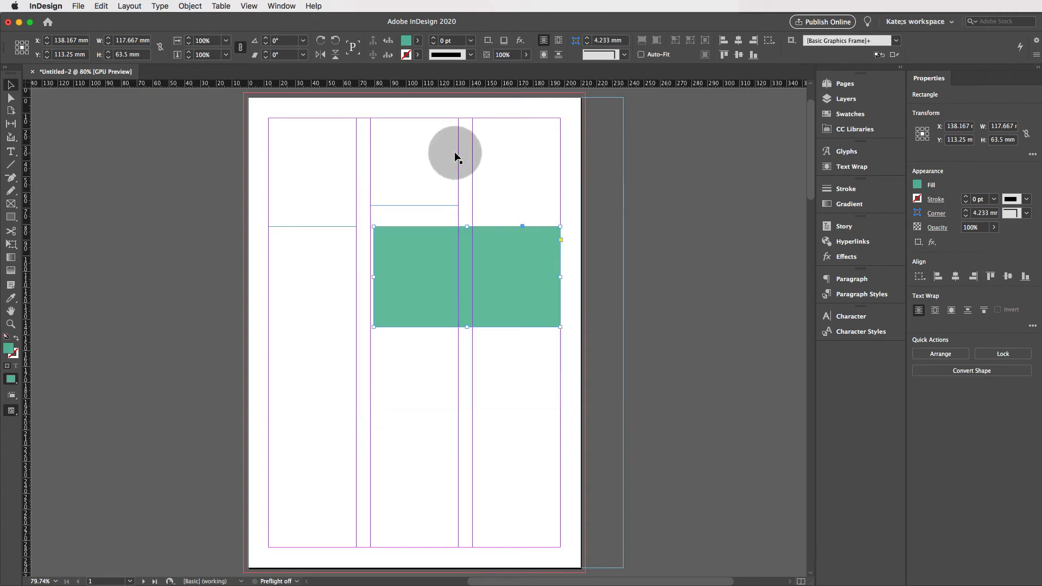
- Fill the square atop the second column with the dark green 5c7c44 from the Colour Picker
{"action": "left_click", "coordinate": [454, 156]}
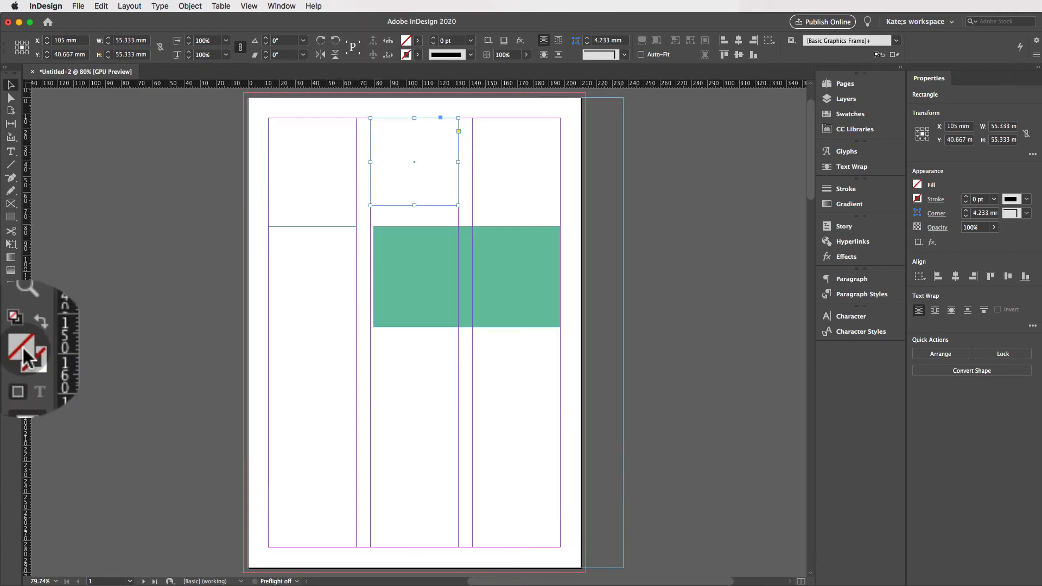
{"action": "double_click", "coordinate": [10, 352]}
{"action": "left_click", "coordinate": [420, 305]}
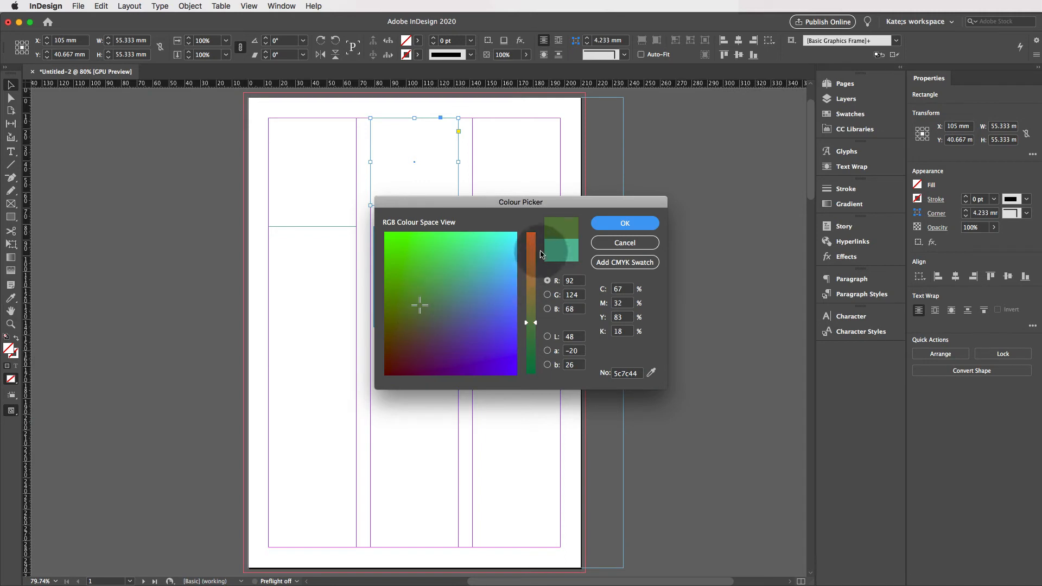
{"action": "left_click", "coordinate": [608, 224]}
- Fill the rectangle atop the first column with the olive green 5b7010 from the Colour Picker, and deselect it
{"action": "left_click", "coordinate": [293, 117]}
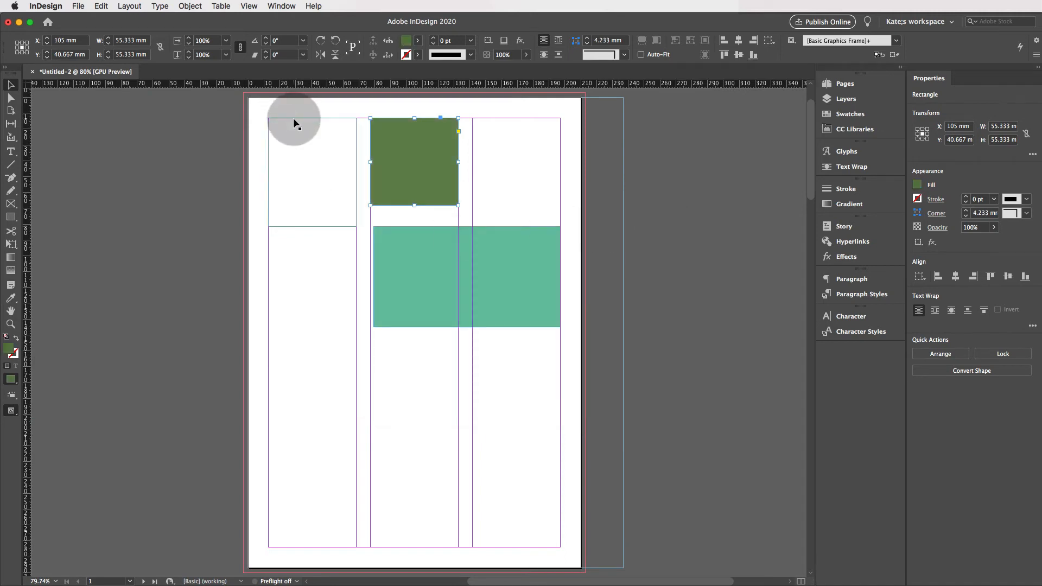
{"action": "double_click", "coordinate": [10, 351]}
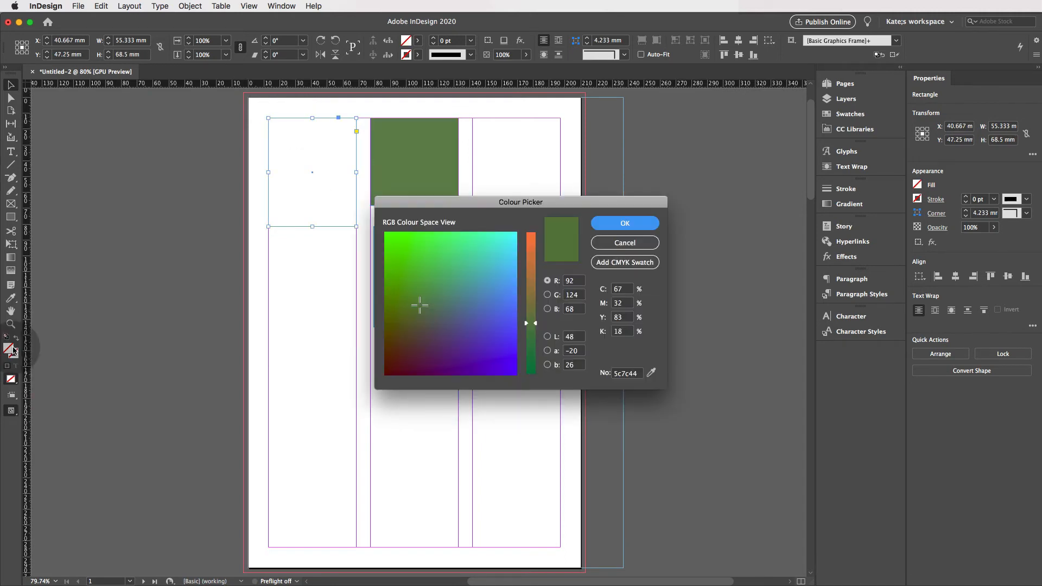
{"action": "left_click_drag", "start_coordinate": [402, 298], "coordinate": [392, 313]}
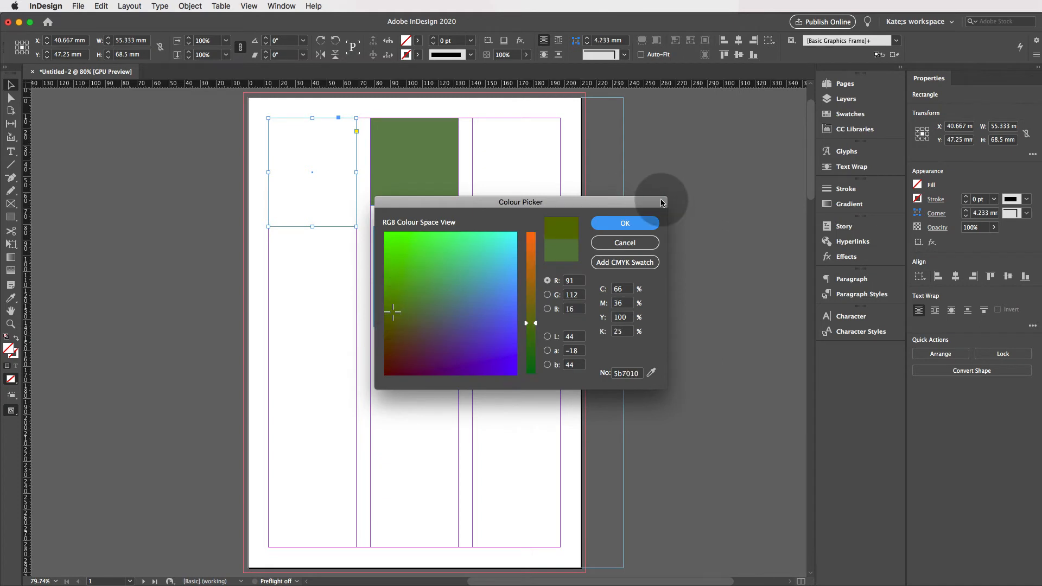
{"action": "left_click", "coordinate": [621, 227]}
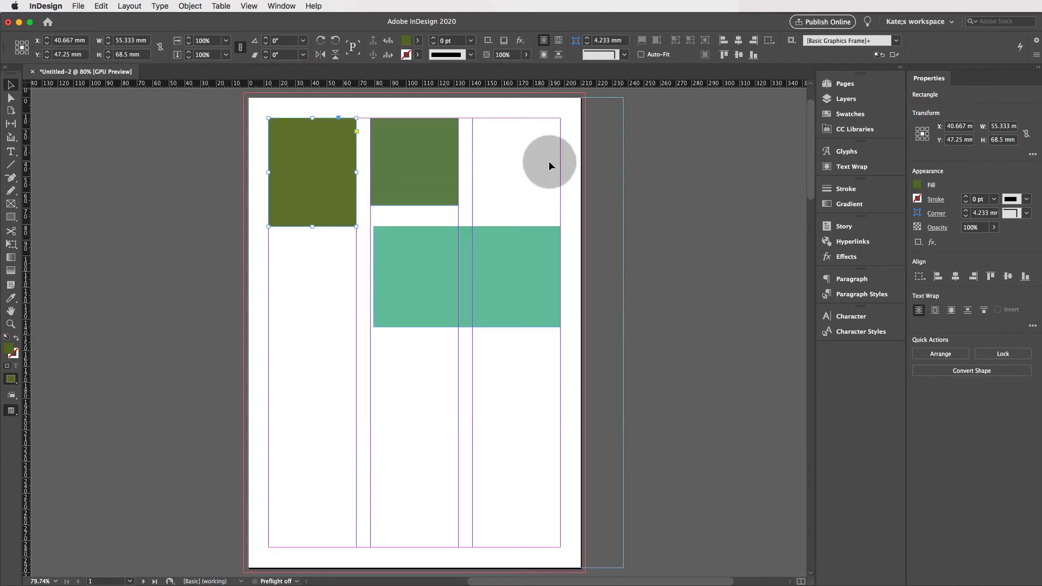
{"action": "left_click", "coordinate": [549, 162]}
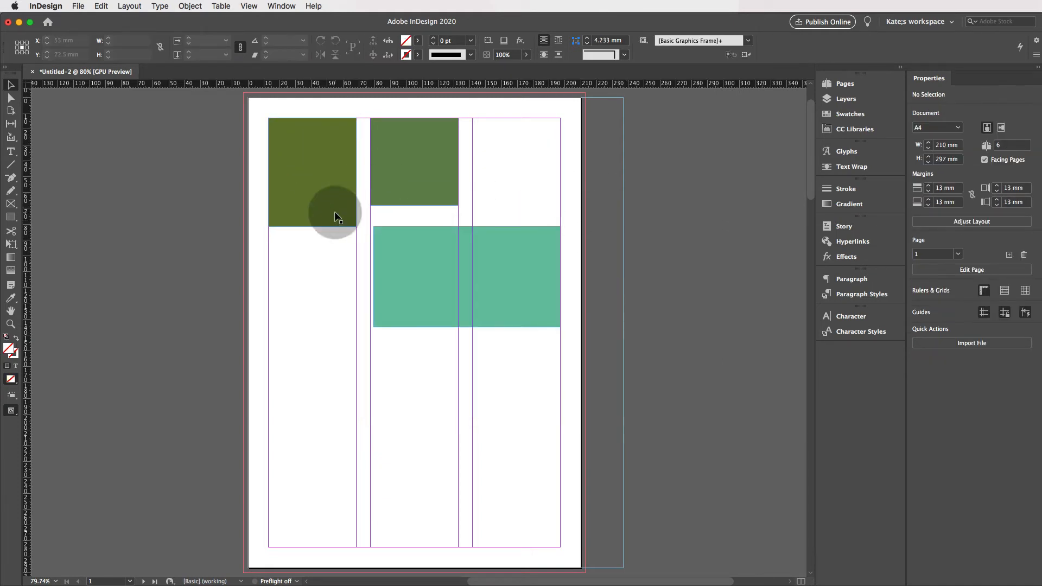
- Resize the olive rectangle to about 55.3 × 63.5 mm and move it down the first column to about X 40.417, Y 103.25 mm
{"action": "left_click", "coordinate": [295, 152]}
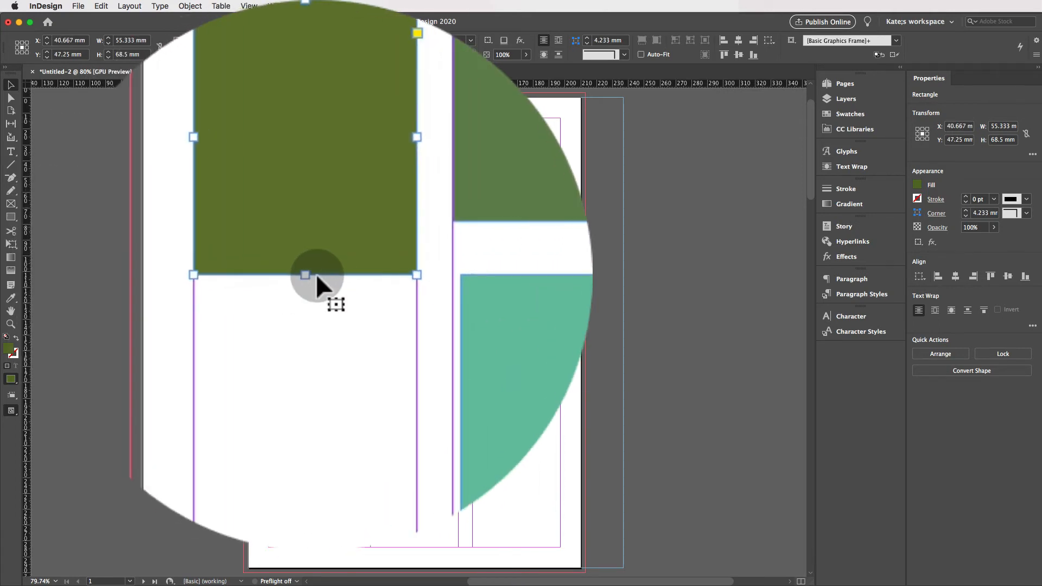
{"action": "left_click_drag", "start_coordinate": [349, 275], "coordinate": [326, 283]}
{"action": "mouse_move", "coordinate": [312, 118]}
{"action": "left_mouse_down"}
{"action": "mouse_move", "coordinate": [312, 209]}
{"action": "mouse_move", "coordinate": [312, 126]}
{"action": "left_mouse_up"}
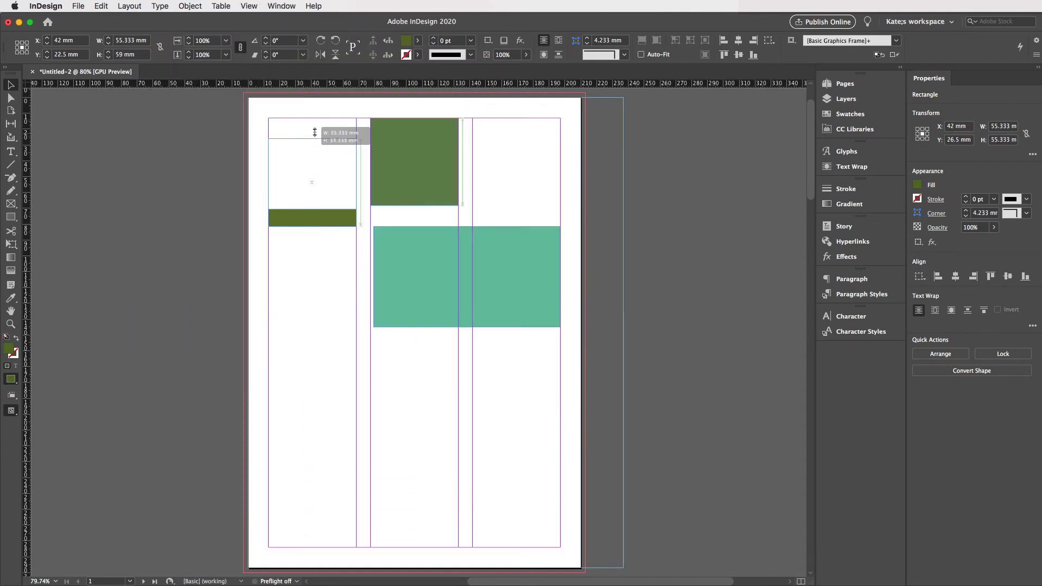
{"action": "mouse_move", "coordinate": [269, 173]}
{"action": "left_mouse_down"}
{"action": "mouse_move", "coordinate": [149, 186]}
{"action": "mouse_move", "coordinate": [300, 183]}
{"action": "mouse_move", "coordinate": [269, 184]}
{"action": "left_mouse_up"}
{"action": "left_click_drag", "start_coordinate": [348, 170], "coordinate": [348, 241]}
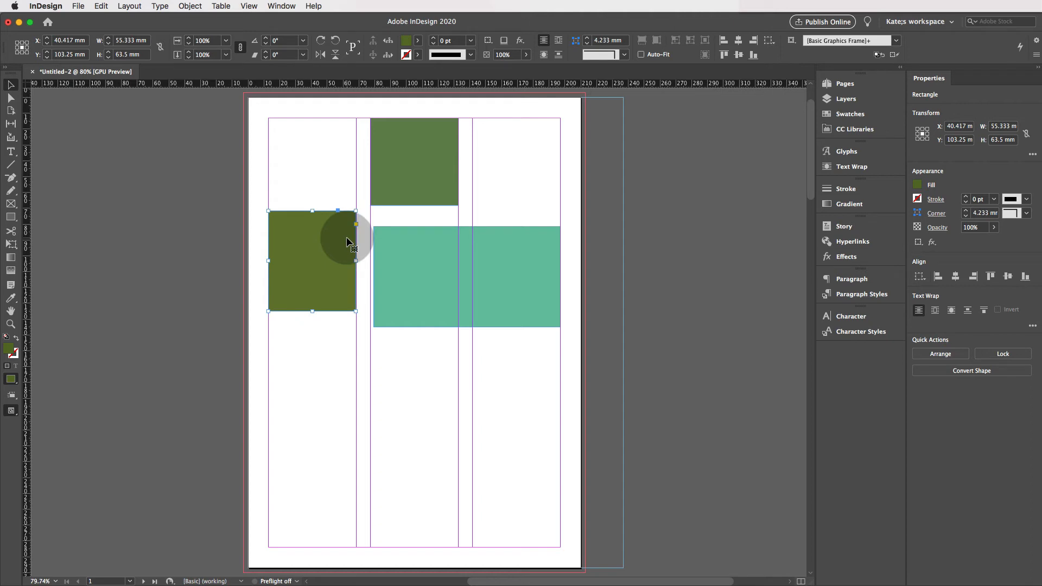
- Nudge the olive rectangle left past the page margin to X 36.417 mm
{"action": "key", "text": "Left"}
{"action": "key", "text": "Left"}
{"action": "key", "text": "Left"}
{"action": "key", "text": "Left"}
{"action": "key", "text": "Left"}
{"action": "key", "text": "Left"}
{"action": "key", "text": "Left"}
{"action": "key", "text": "Left"}
{"action": "key", "text": "Left"}
{"action": "key", "text": "Left"}
{"action": "key", "text": "Left"}
{"action": "key", "text": "Left"}
{"action": "key", "text": "Left"}
{"action": "key", "text": "Left"}
{"action": "key", "text": "Left"}
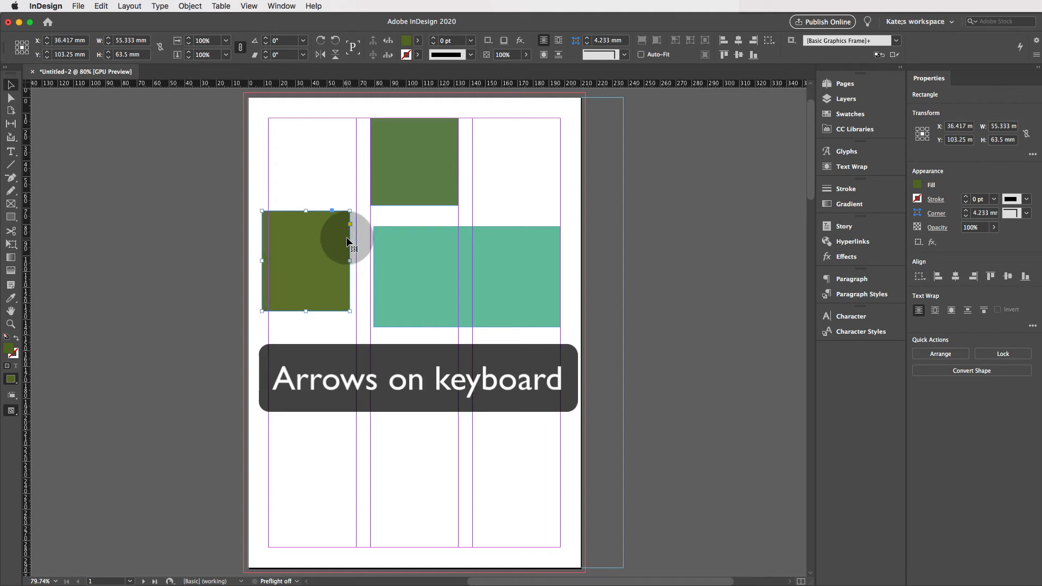
- Nudge the olive rectangle right to X 40.417 mm, back within the first column
{"action": "key", "text": "Right"}
{"action": "key", "text": "Right"}
{"action": "key", "text": "Right"}
{"action": "key", "text": "Right"}
{"action": "key", "text": "Right"}
{"action": "key", "text": "Right"}
{"action": "key", "text": "Right"}
{"action": "key", "text": "Right"}
{"action": "key", "text": "Right"}
{"action": "key", "text": "Right"}
{"action": "key", "text": "Right"}
{"action": "key", "text": "Right"}
{"action": "key", "text": "Right"}
{"action": "key", "text": "Right"}
{"action": "key", "text": "Right"}
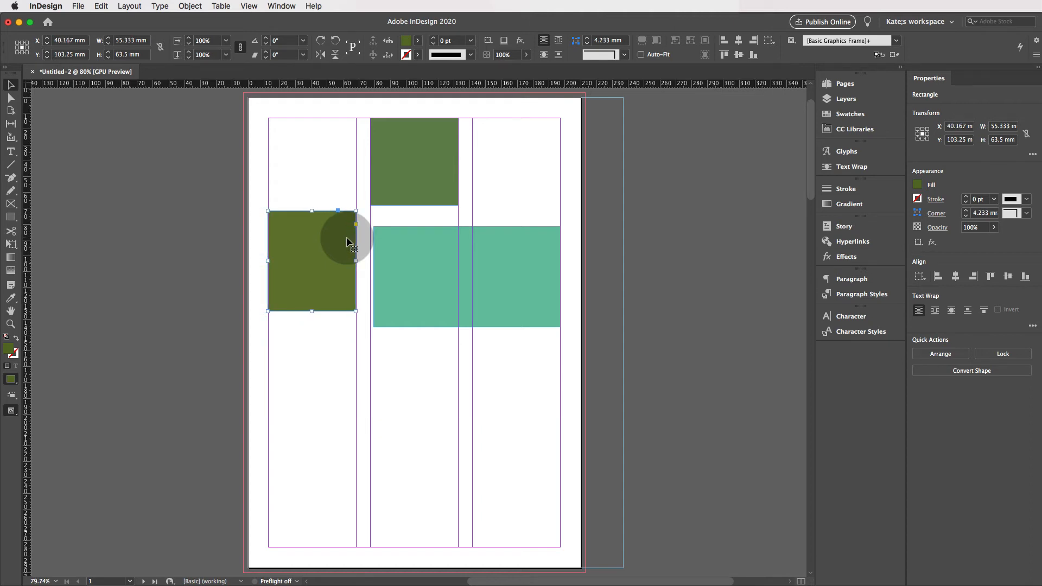
{"action": "key", "text": "Right"}
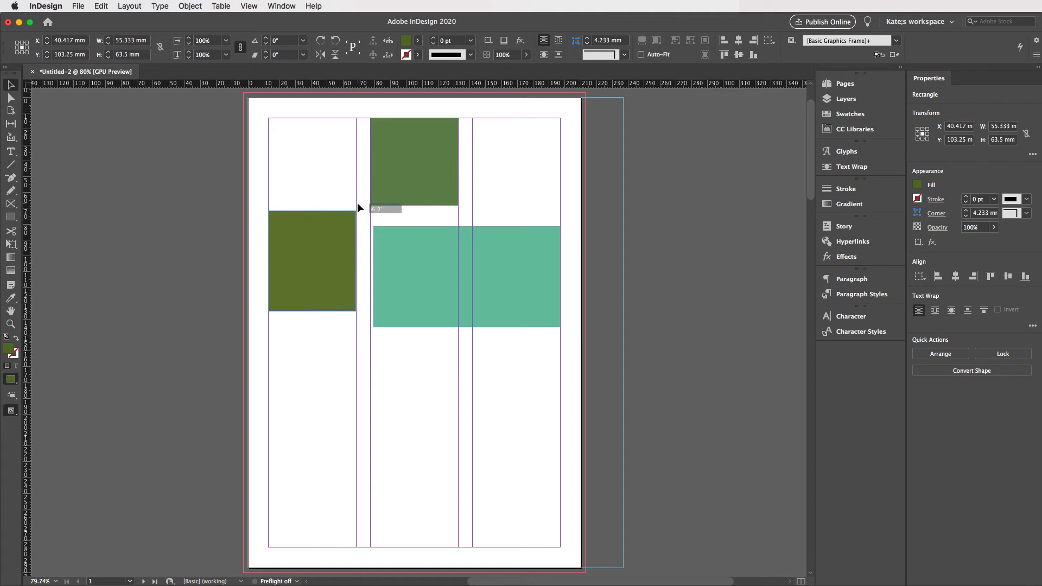
- Try rotating the olive rectangle freehand around its centre, and return it to upright
{"action": "left_click_drag", "start_coordinate": [358, 207], "coordinate": [228, 251]}
{"action": "left_click_drag", "start_coordinate": [240, 286], "coordinate": [298, 197]}
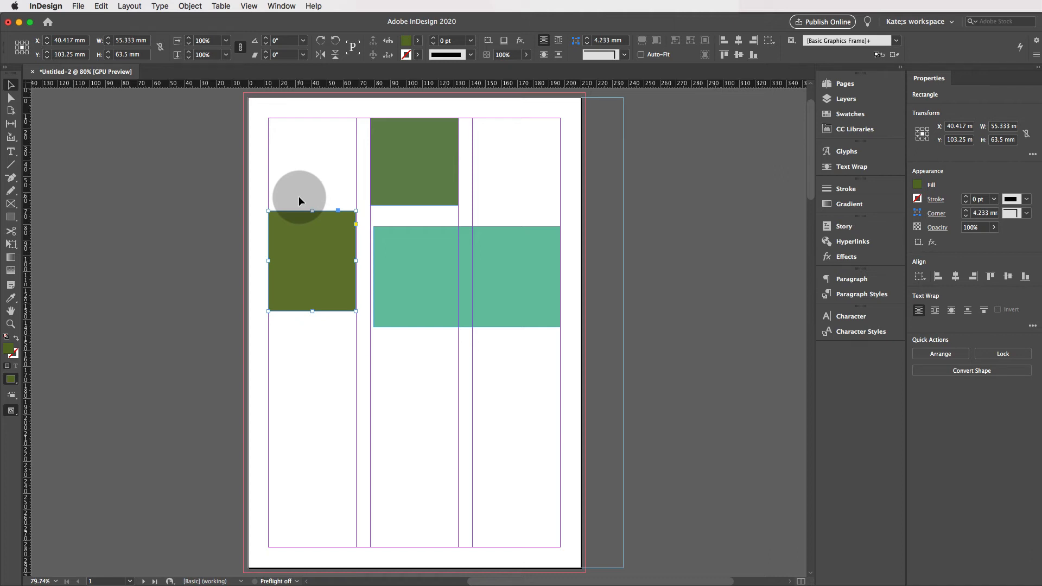
- Enlarge the olive rectangle proportionally in small increments to about 72.4 × 83.1 mm
{"action": "key", "text": "super+period"}
{"action": "key", "text": "super+period"}
{"action": "key", "text": "super+period"}
{"action": "key", "text": "super+period"}
{"action": "key", "text": "super+period"}
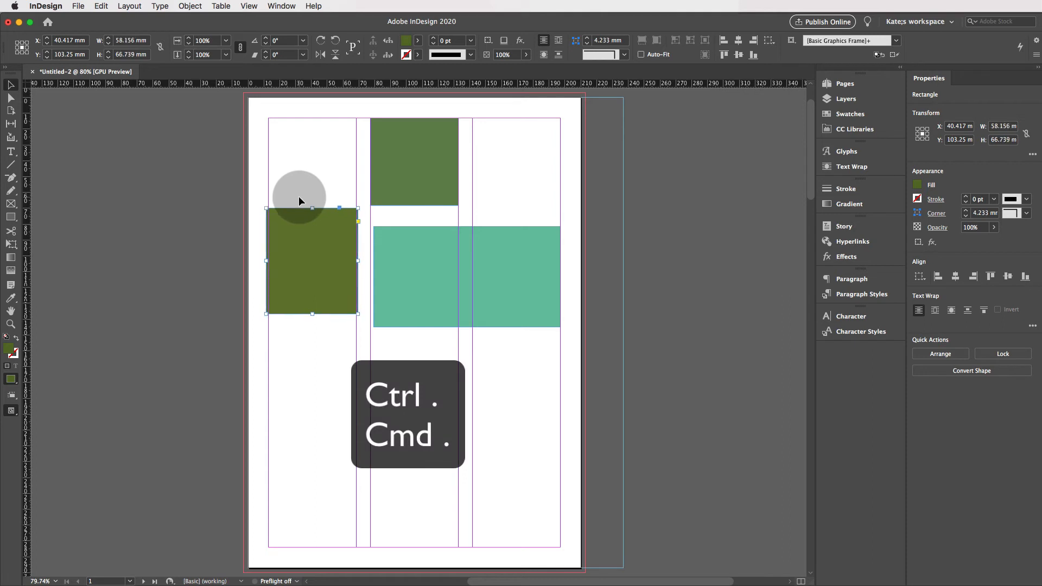
{"action": "key", "text": "super+period"}
{"action": "key", "text": "super+period"}
{"action": "key", "text": "super+period"}
{"action": "key", "text": "super+period"}
{"action": "key", "text": "super+period"}
{"action": "key", "text": "super+period"}
{"action": "key", "text": "super+period"}
{"action": "key", "text": "super+period"}
{"action": "key", "text": "super+period"}
{"action": "key", "text": "super+period"}
{"action": "key", "text": "super+period"}
{"action": "key", "text": "super+period"}
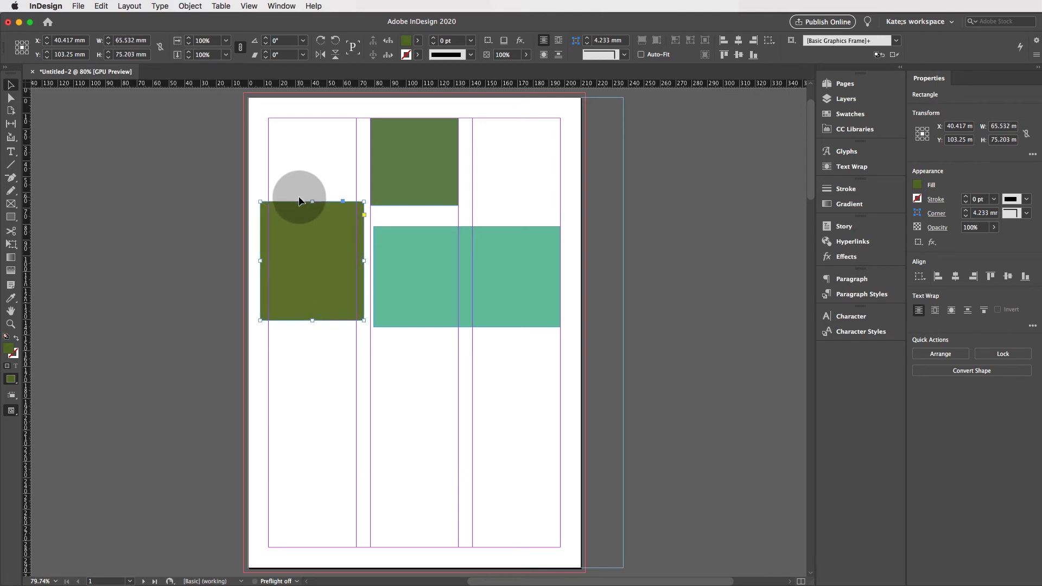
{"action": "key", "text": "super+period"}
{"action": "key", "text": "super+period"}
{"action": "key", "text": "super+period"}
{"action": "key", "text": "super+period"}
{"action": "key", "text": "super+period"}
{"action": "key", "text": "super+period"}
{"action": "key", "text": "super+period"}
{"action": "key", "text": "super+period"}
{"action": "key", "text": "super+period"}
{"action": "key", "text": "super+period"}
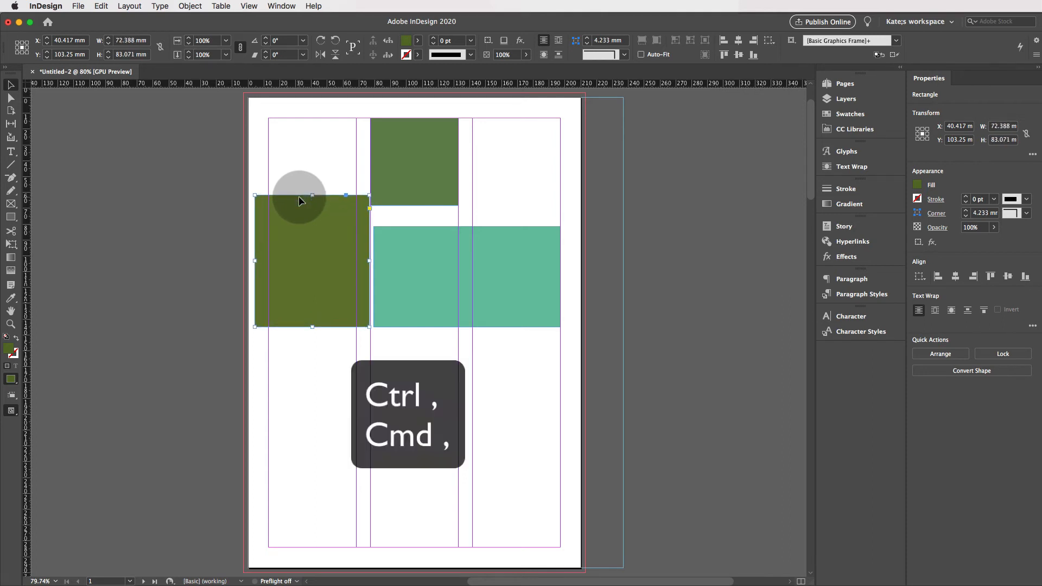
- Shrink the olive rectangle proportionally in small increments to its column-width size of about 55.3 × 63.5 mm
{"action": "key", "text": "super+comma"}
{"action": "key", "text": "super+comma"}
{"action": "key", "text": "super+comma"}
{"action": "key", "text": "super+comma"}
{"action": "key", "text": "super+comma"}
{"action": "key", "text": "super+comma"}
{"action": "key", "text": "super+comma"}
{"action": "key", "text": "super+comma"}
{"action": "key", "text": "super+comma"}
{"action": "key", "text": "super+comma"}
{"action": "key", "text": "super+comma"}
{"action": "key", "text": "super+comma"}
{"action": "key", "text": "super+comma"}
{"action": "key", "text": "super+comma"}
{"action": "key", "text": "super+comma"}
{"action": "key", "text": "super+comma"}
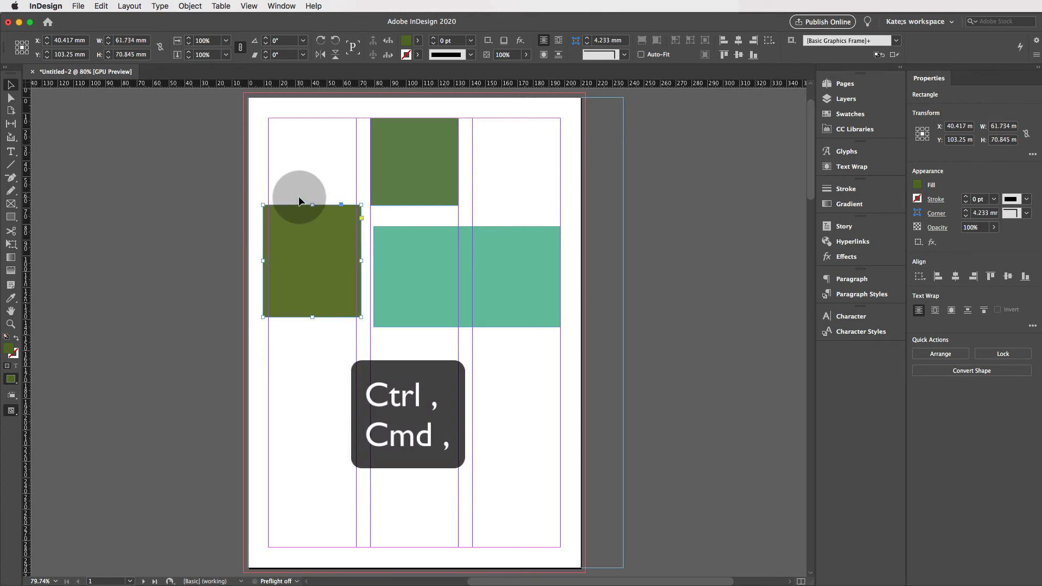
{"action": "key", "text": "super+comma"}
{"action": "key", "text": "super+comma"}
{"action": "key", "text": "super+comma"}
{"action": "key", "text": "super+comma"}
{"action": "key", "text": "super+comma"}
{"action": "key", "text": "super+comma"}
{"action": "key", "text": "super+comma"}
{"action": "key", "text": "super+comma"}
{"action": "key", "text": "super+comma"}
{"action": "key", "text": "super+comma"}
{"action": "key", "text": "super+comma"}
{"action": "key", "text": "super+comma"}
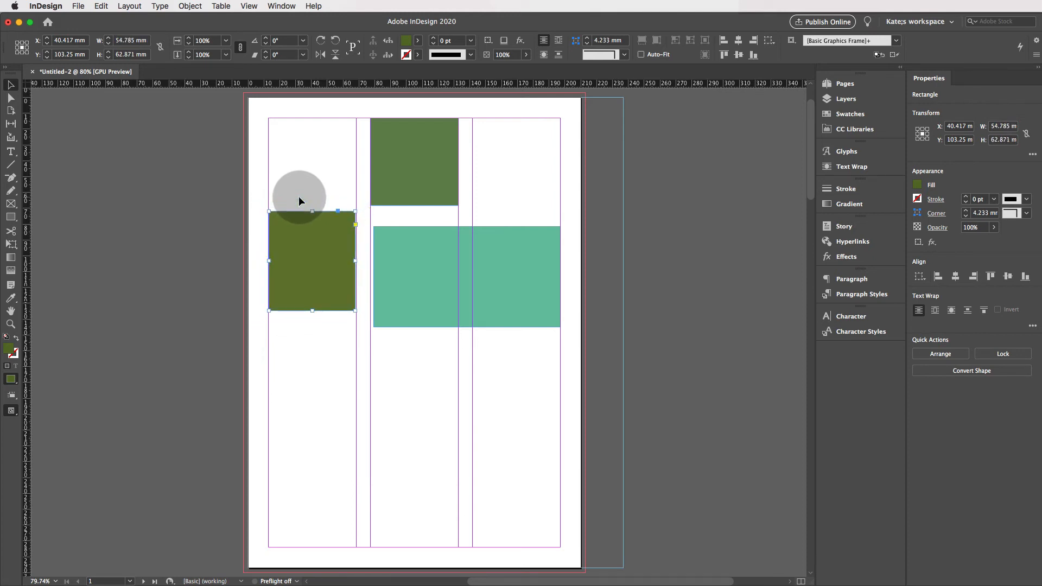
{"action": "key", "text": "super+period"}
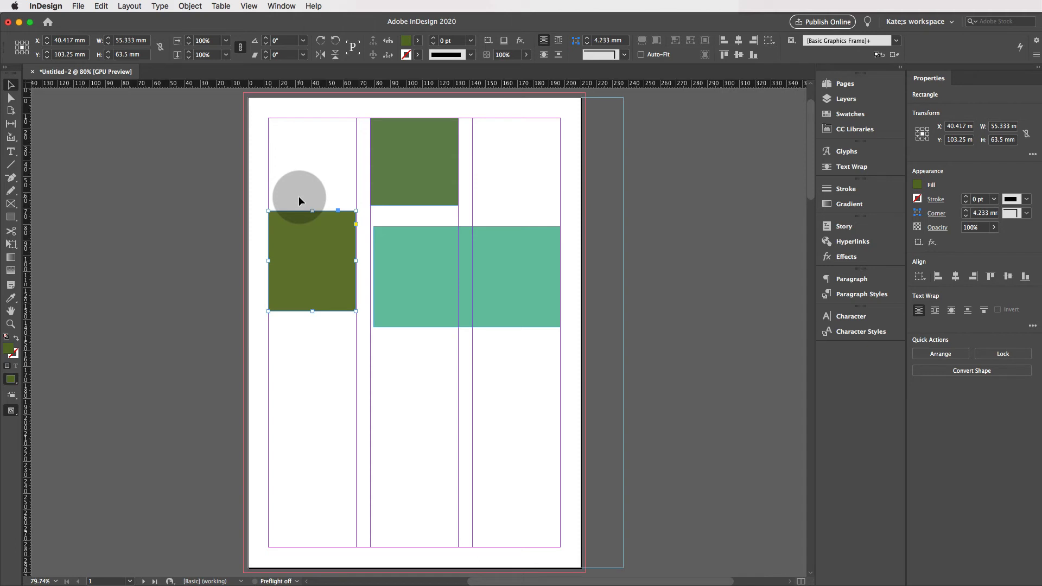
- Round all four corners of the olive rectangle to 11 mm using its live corner handles
{"action": "left_click", "coordinate": [355, 223]}
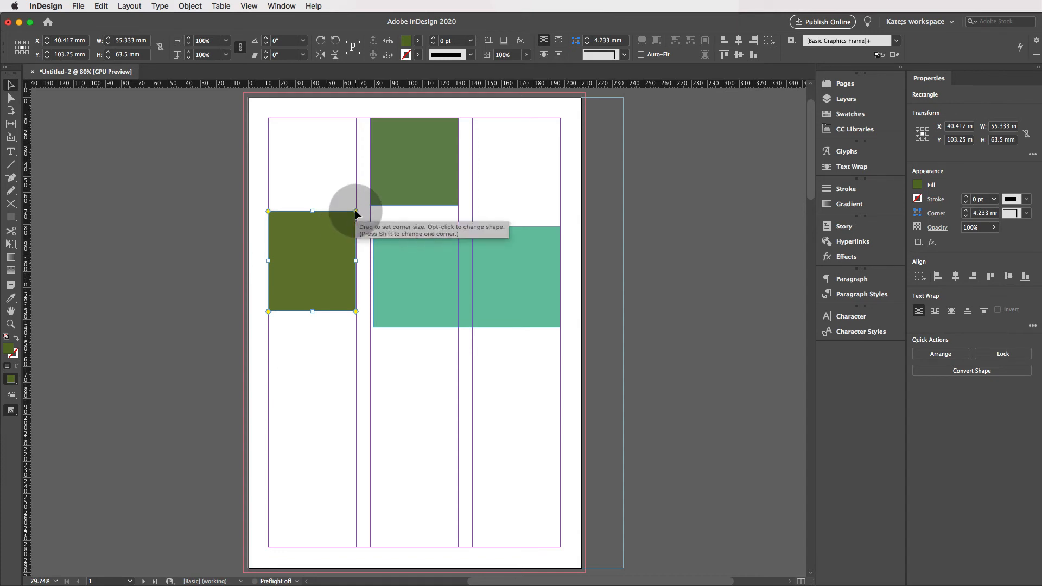
{"action": "left_click_drag", "start_coordinate": [356, 212], "coordinate": [337, 211]}
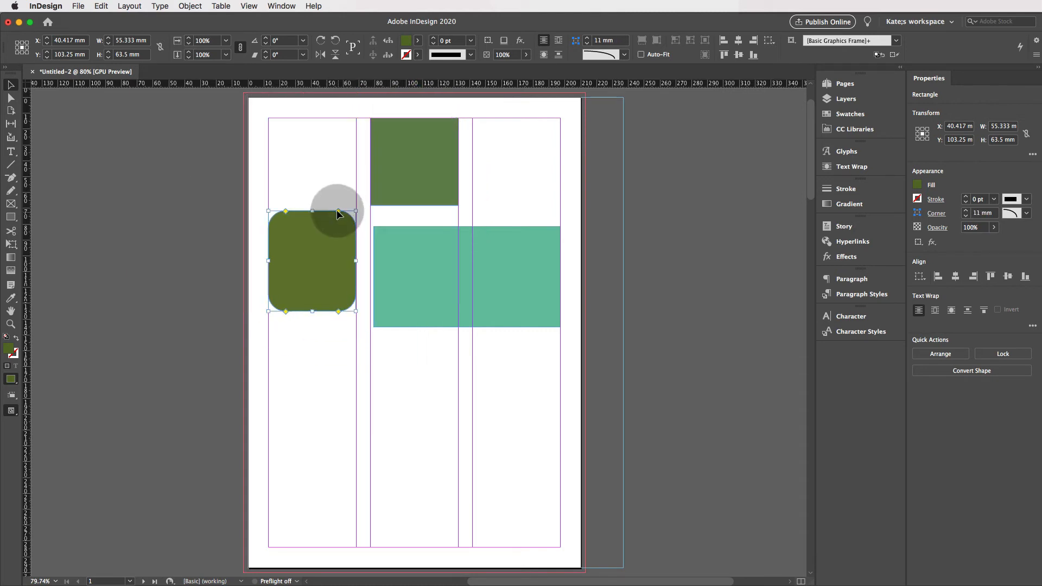
- Round only the upper-right corner of the wide sea green rectangle to about half its height, and deselect it
{"action": "left_click", "coordinate": [513, 252]}
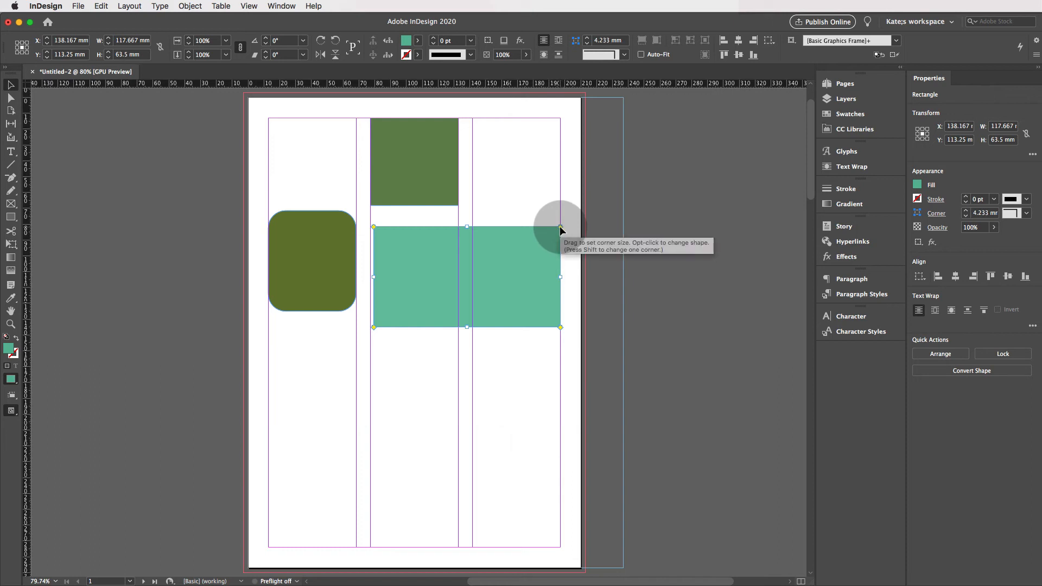
{"action": "left_click_drag", "start_coordinate": [560, 227], "coordinate": [470, 229]}
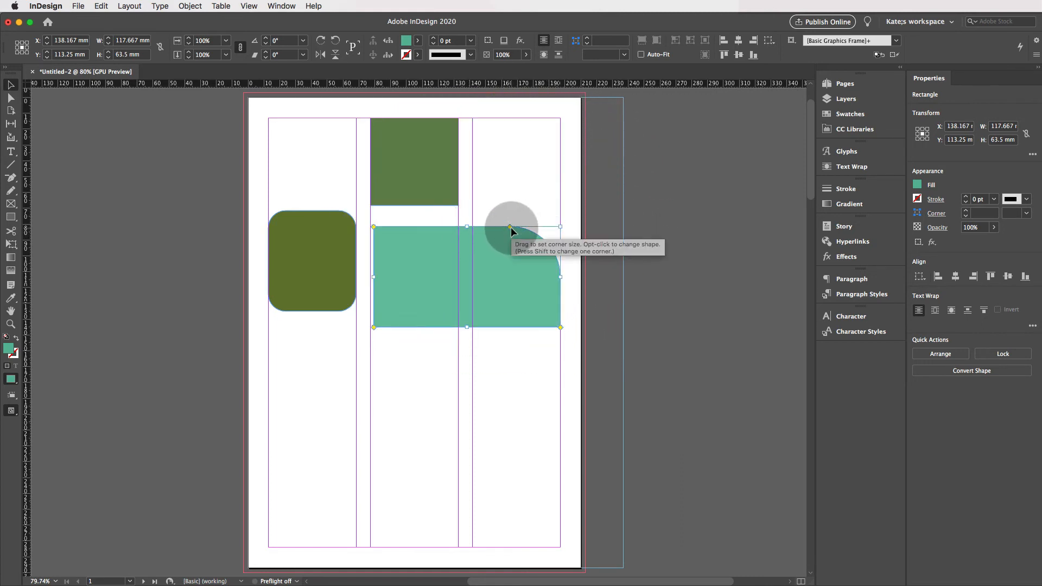
{"action": "left_click", "coordinate": [503, 181]}
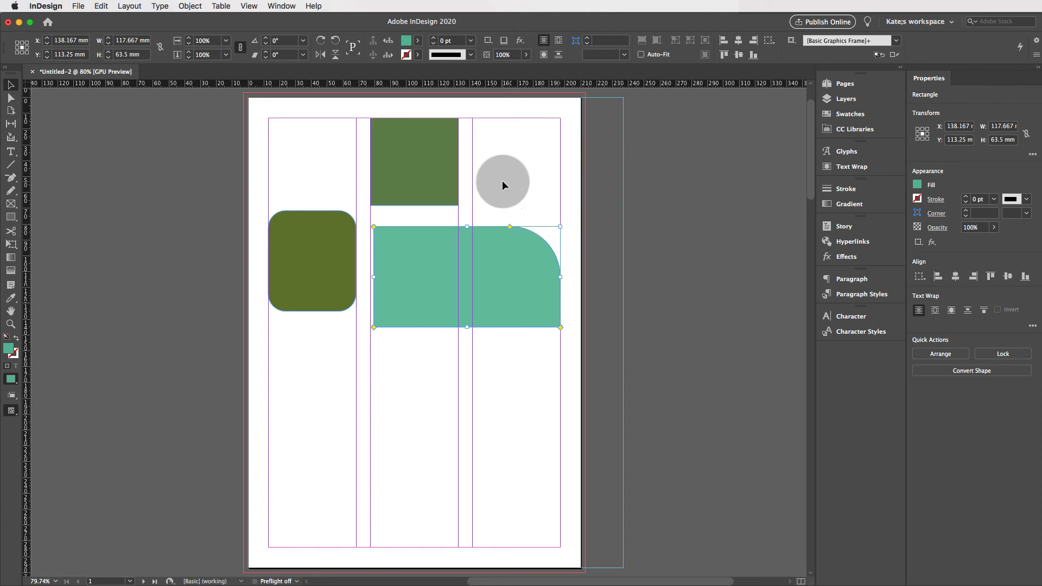
{"action": "left_click", "coordinate": [472, 243]}
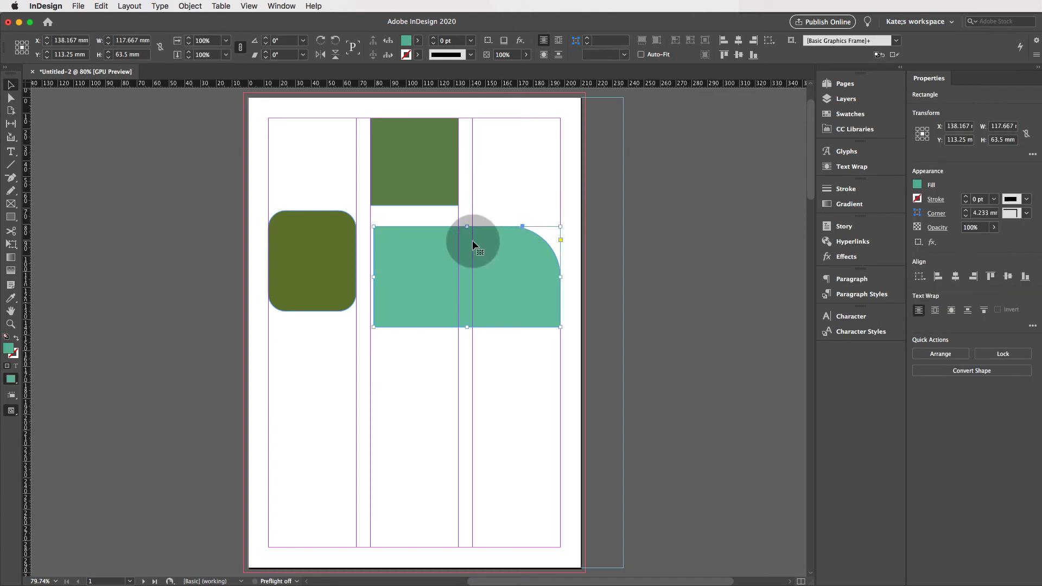
{"action": "left_click", "coordinate": [499, 187]}
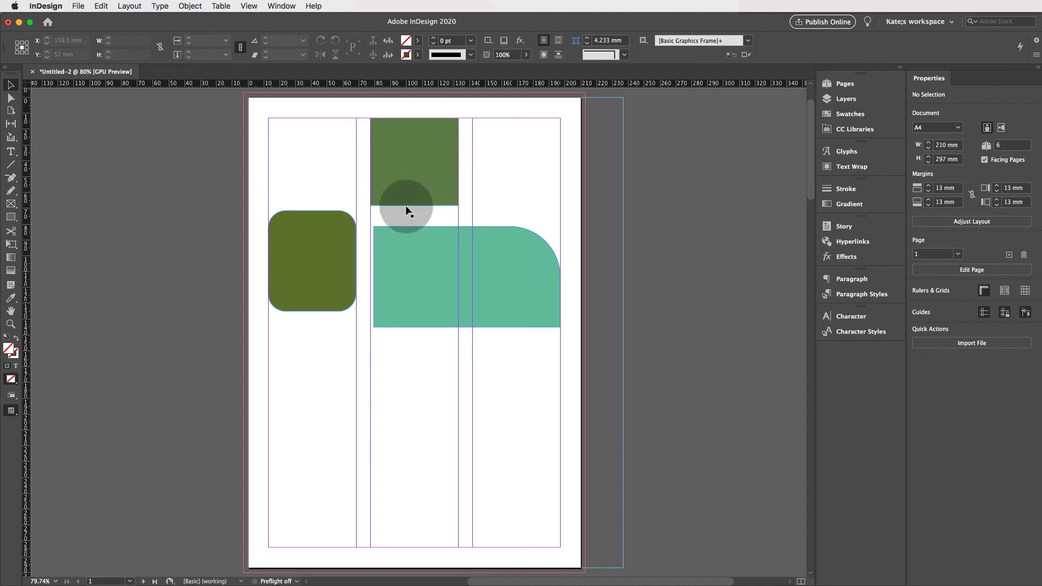
- Scale the wide sea green rectangle up proportionally in steps to about 131.3 × 70.8 mm
{"action": "left_click", "coordinate": [407, 259]}
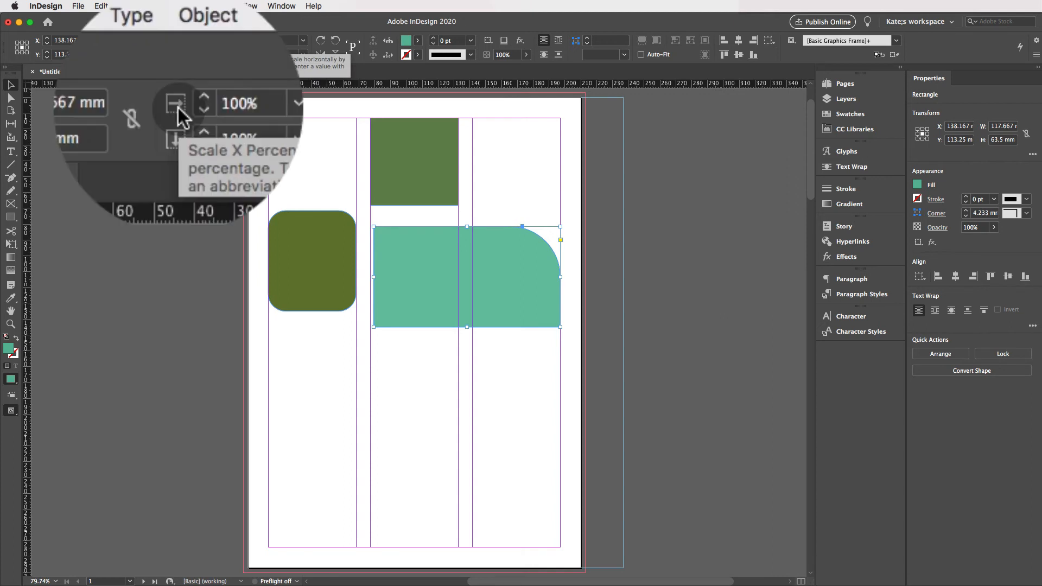
{"action": "left_click", "coordinate": [185, 98]}
{"action": "left_click", "coordinate": [185, 99]}
{"action": "left_click", "coordinate": [185, 98]}
{"action": "left_click", "coordinate": [185, 98]}
{"action": "left_click", "coordinate": [185, 99]}
{"action": "left_click", "coordinate": [185, 98]}
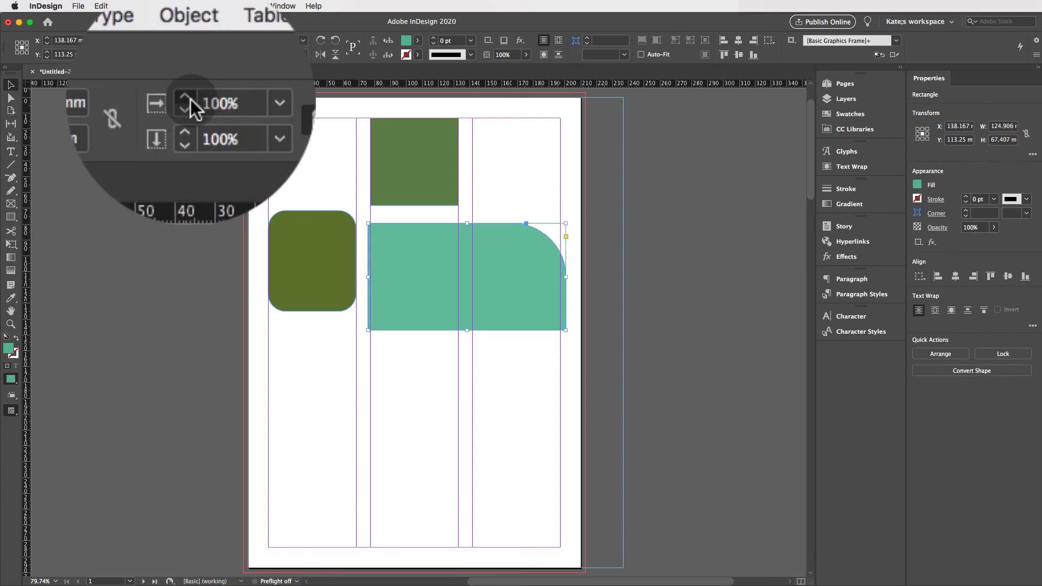
{"action": "left_click", "coordinate": [185, 98]}
{"action": "left_click", "coordinate": [185, 99]}
{"action": "left_click", "coordinate": [185, 98]}
{"action": "left_click", "coordinate": [185, 98]}
{"action": "left_click", "coordinate": [185, 98]}
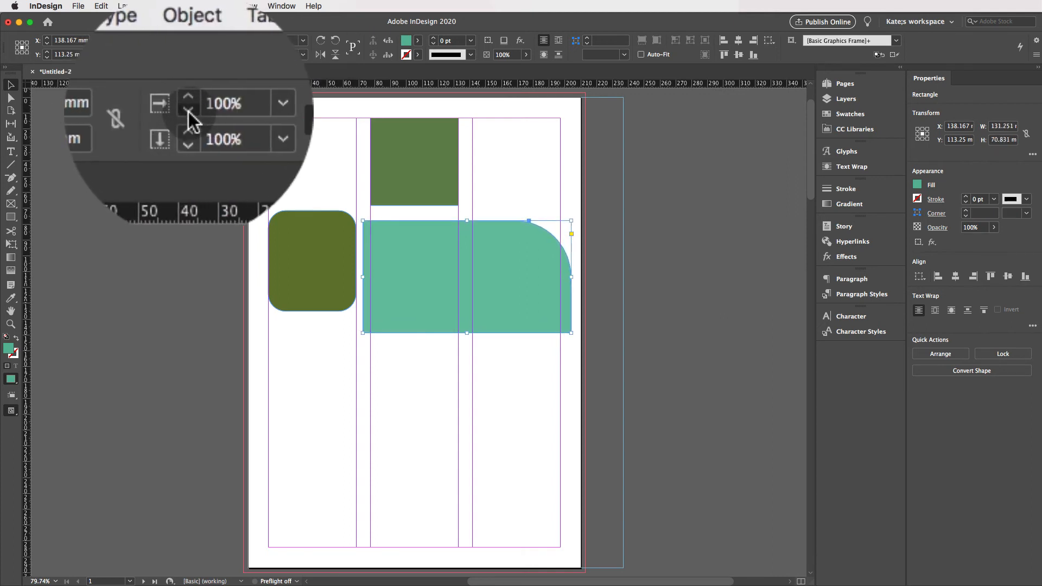
- Scale the wide sea green rectangle down proportionally in steps to about 121.1 × 65.4 mm
{"action": "left_click", "coordinate": [187, 111]}
{"action": "left_click", "coordinate": [187, 112]}
{"action": "left_click", "coordinate": [188, 112]}
{"action": "left_click", "coordinate": [188, 112]}
{"action": "left_click", "coordinate": [187, 111]}
{"action": "left_click", "coordinate": [188, 111]}
{"action": "left_click", "coordinate": [188, 111]}
{"action": "left_click", "coordinate": [187, 111]}
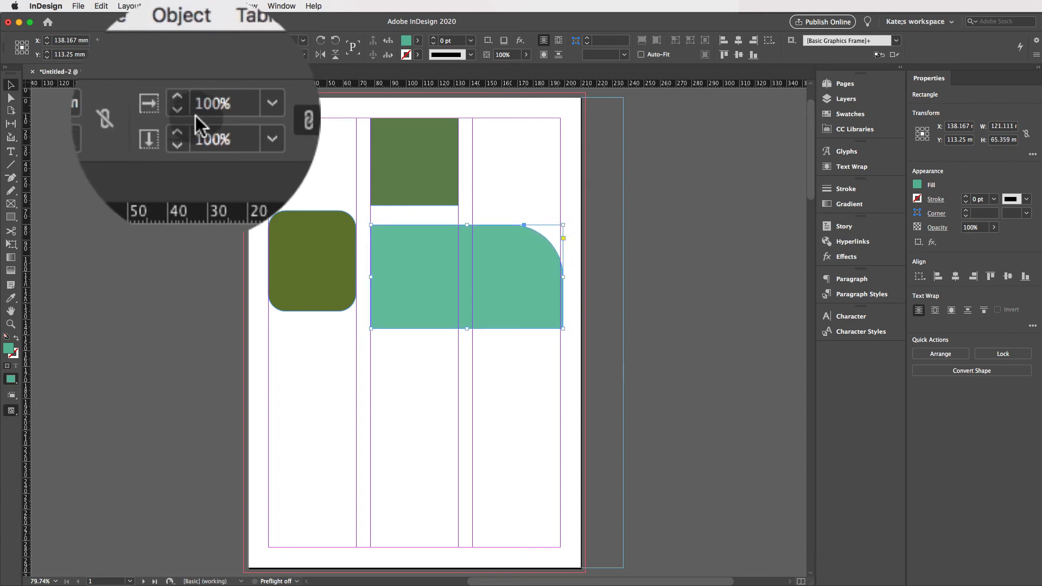
- Rotate the wide sea green rectangle 90° clockwise and flip it vertically, trying the horizontal flip as well
{"action": "left_click", "coordinate": [321, 42]}
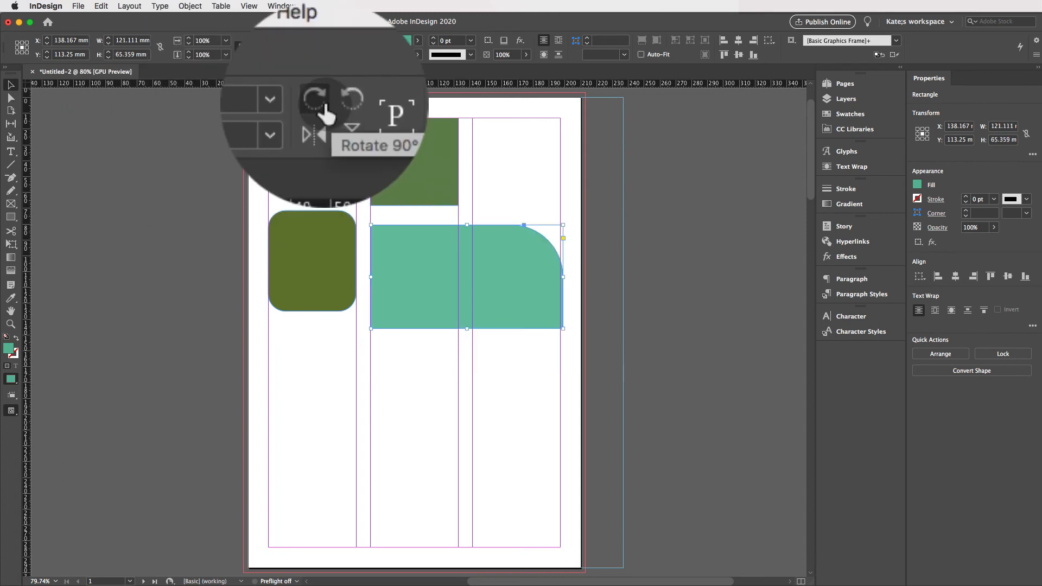
{"action": "left_click", "coordinate": [321, 42]}
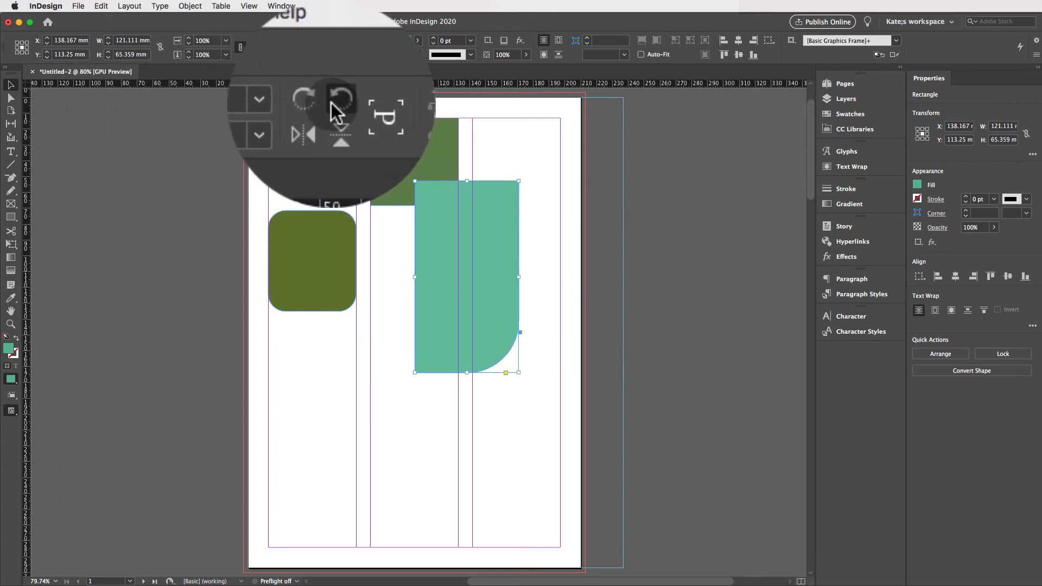
{"action": "left_click", "coordinate": [324, 55]}
{"action": "left_click", "coordinate": [335, 55]}
{"action": "left_click", "coordinate": [324, 55]}
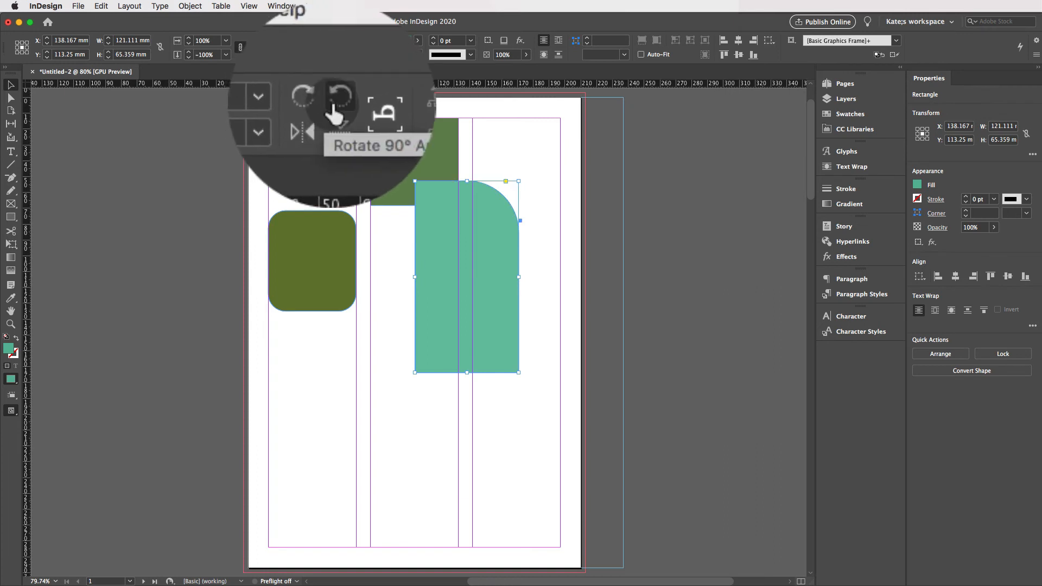
- Rotate the sea green rectangle in 90° steps until it lies horizontally with its rounded corner at the lower right
{"action": "left_click", "coordinate": [334, 43]}
{"action": "left_click", "coordinate": [321, 42]}
{"action": "left_click", "coordinate": [320, 42]}
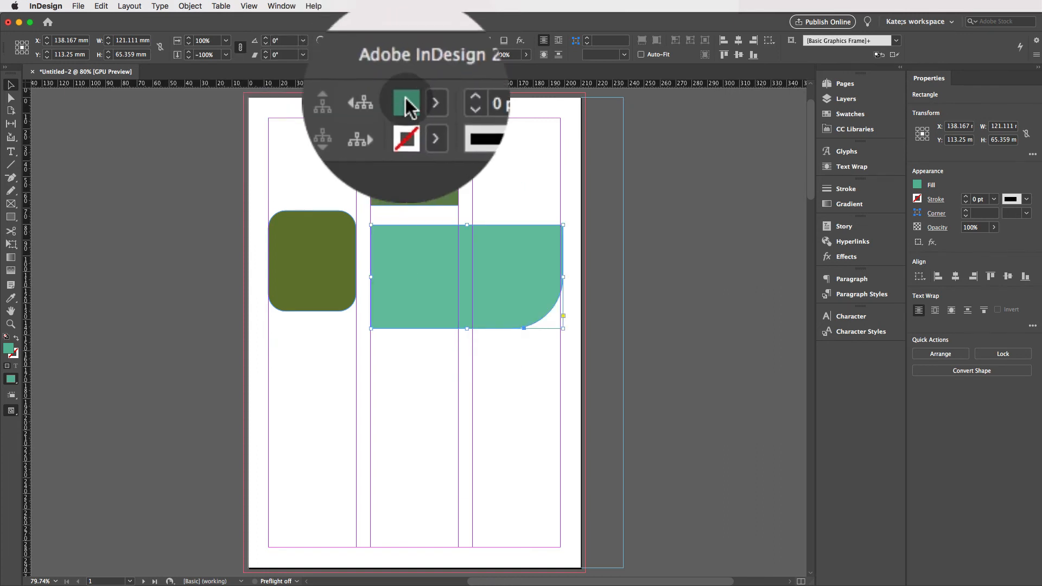
- Try several swatches as the wide sea green rectangle's fill, settling on the red C=15 M=100 Y=100 swatch
{"action": "left_click", "coordinate": [417, 41]}
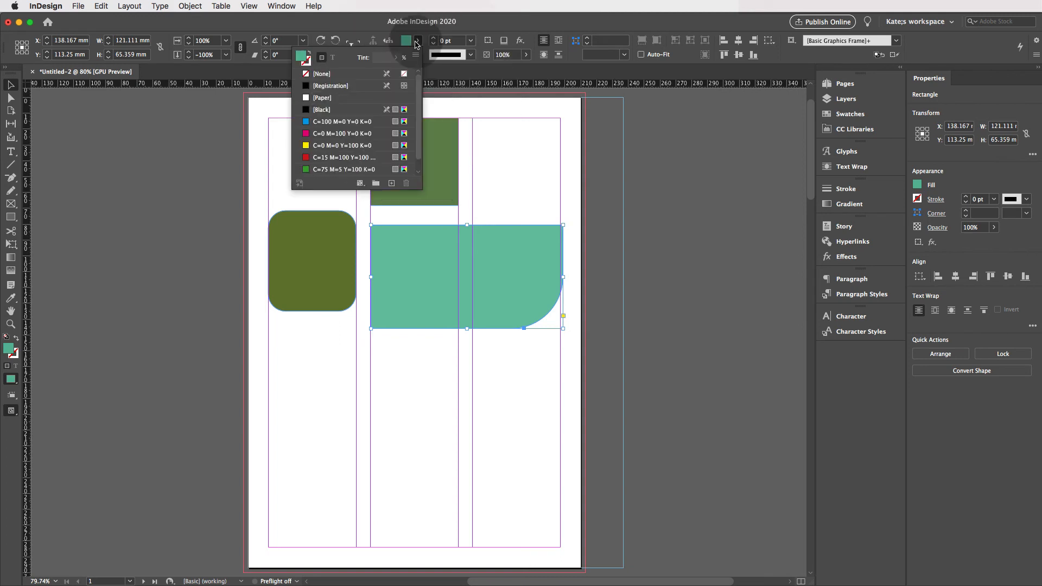
{"action": "scroll", "coordinate": [339, 112], "scroll_direction": "down", "scroll_amount": 1}
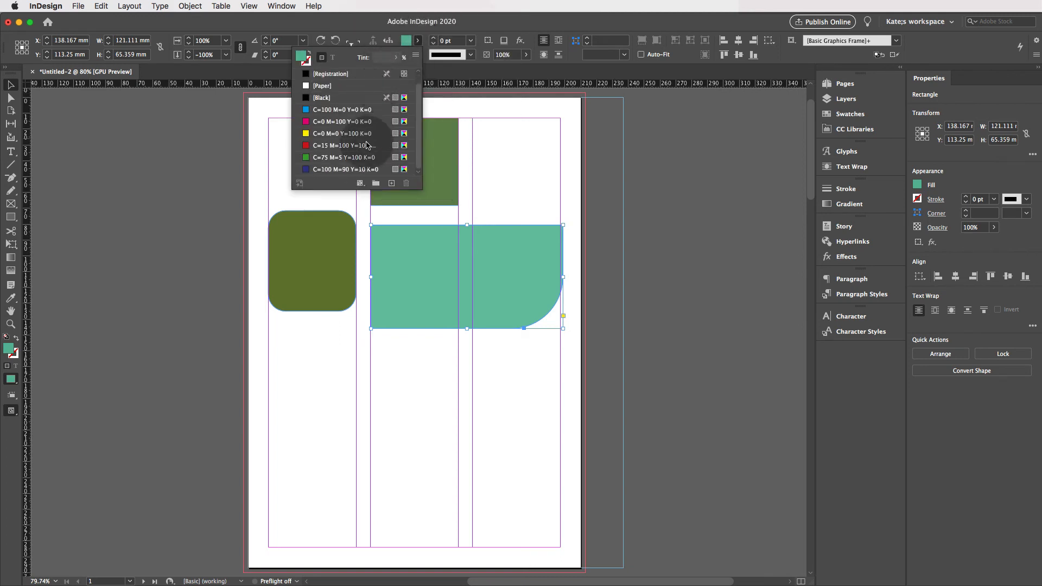
{"action": "left_click", "coordinate": [338, 110]}
{"action": "left_click", "coordinate": [338, 121]}
{"action": "left_click", "coordinate": [339, 145]}
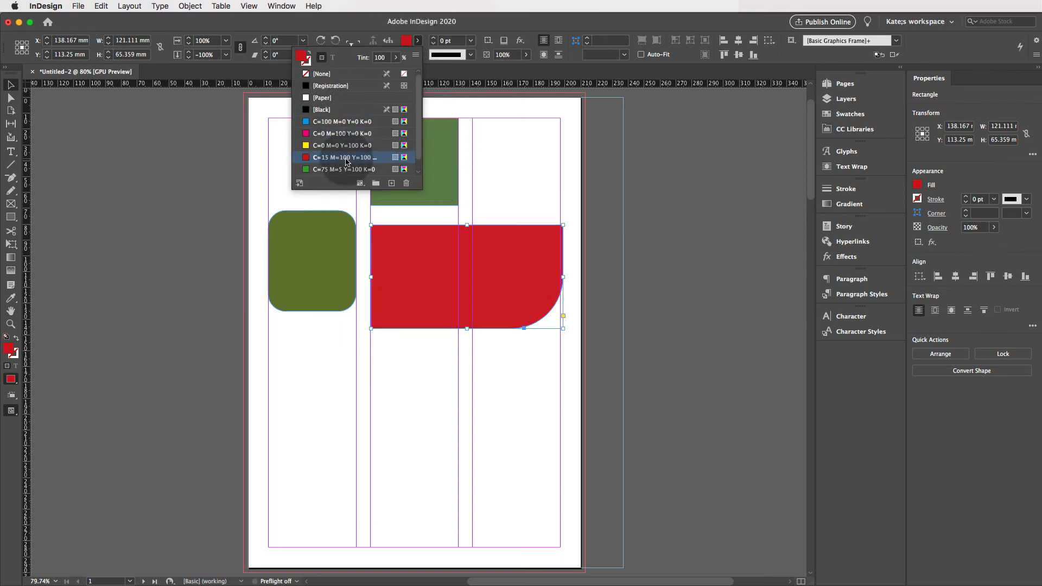
{"action": "left_click", "coordinate": [338, 169]}
{"action": "left_click", "coordinate": [339, 145]}
{"action": "left_click", "coordinate": [338, 109]}
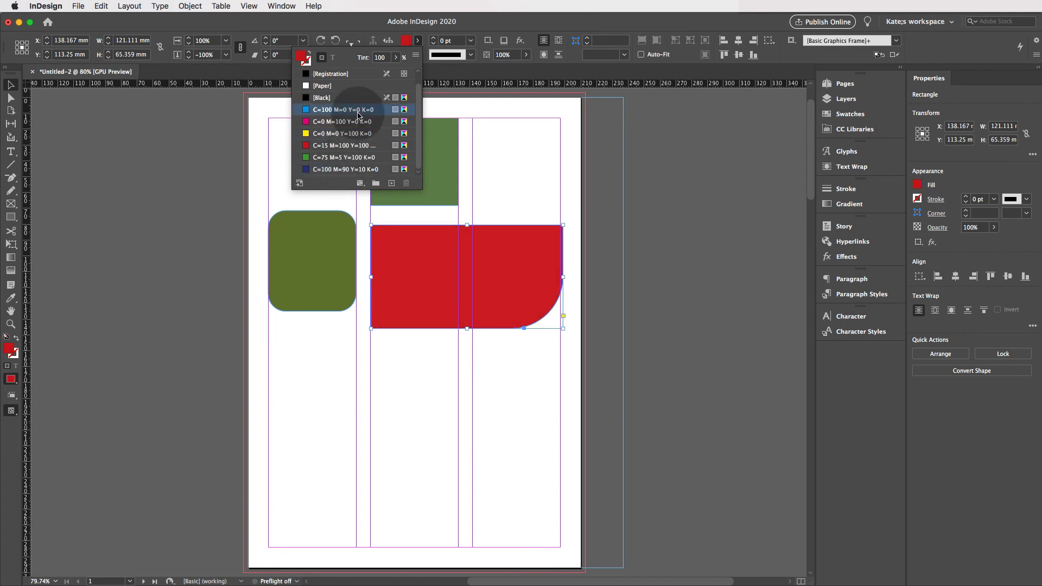
{"action": "left_click", "coordinate": [341, 86]}
{"action": "left_click", "coordinate": [340, 122]}
{"action": "left_click", "coordinate": [340, 145]}
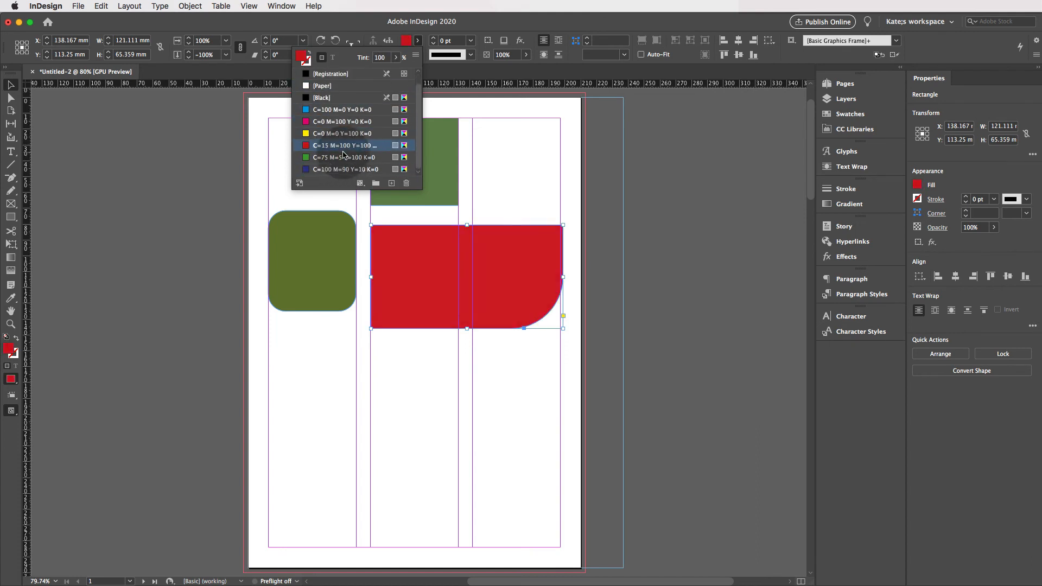
{"action": "left_click", "coordinate": [416, 41]}
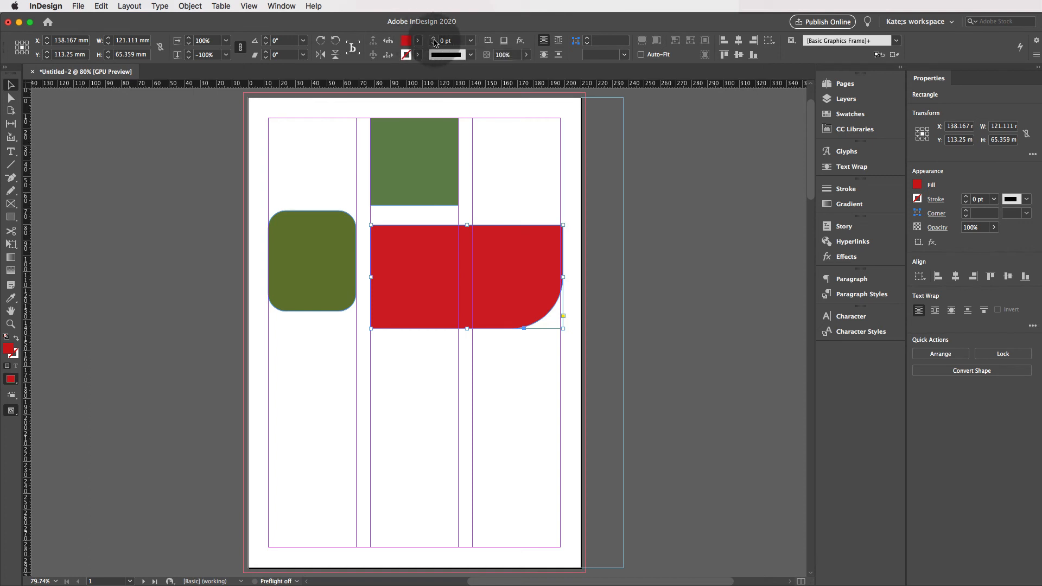
- Give the wide red rectangle a stroke and raise its weight in steps to 7 pt
{"action": "left_click", "coordinate": [433, 38]}
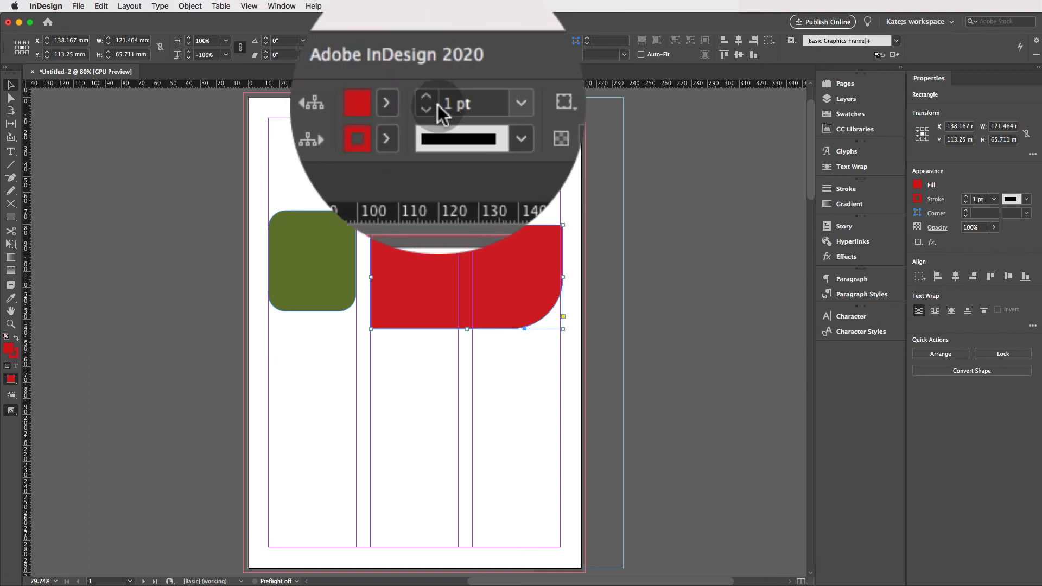
{"action": "left_click", "coordinate": [434, 99]}
{"action": "left_click", "coordinate": [434, 100]}
{"action": "left_click", "coordinate": [432, 38]}
{"action": "left_click", "coordinate": [432, 38]}
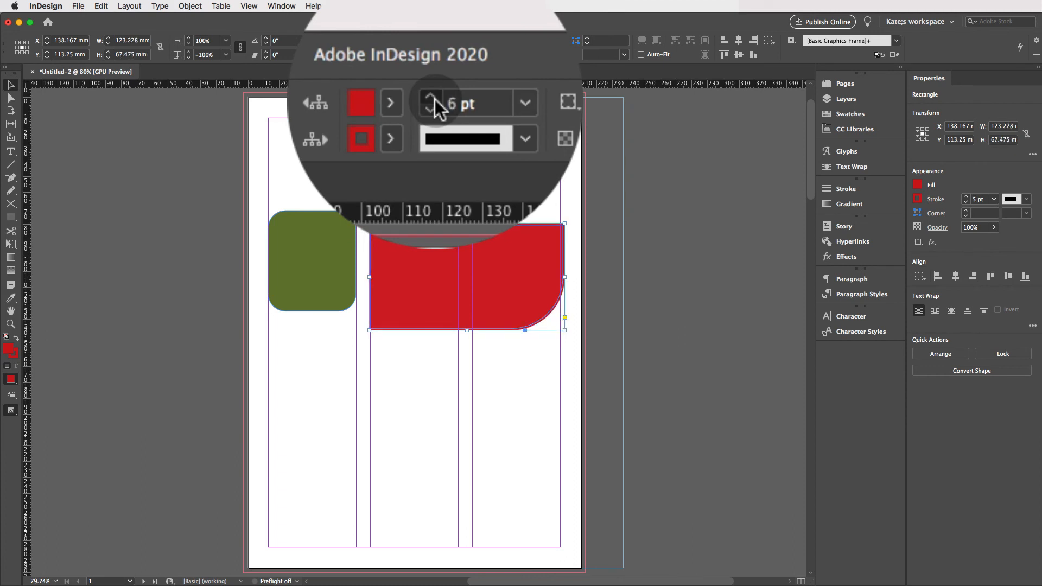
{"action": "left_click", "coordinate": [433, 38]}
{"action": "left_click", "coordinate": [432, 38]}
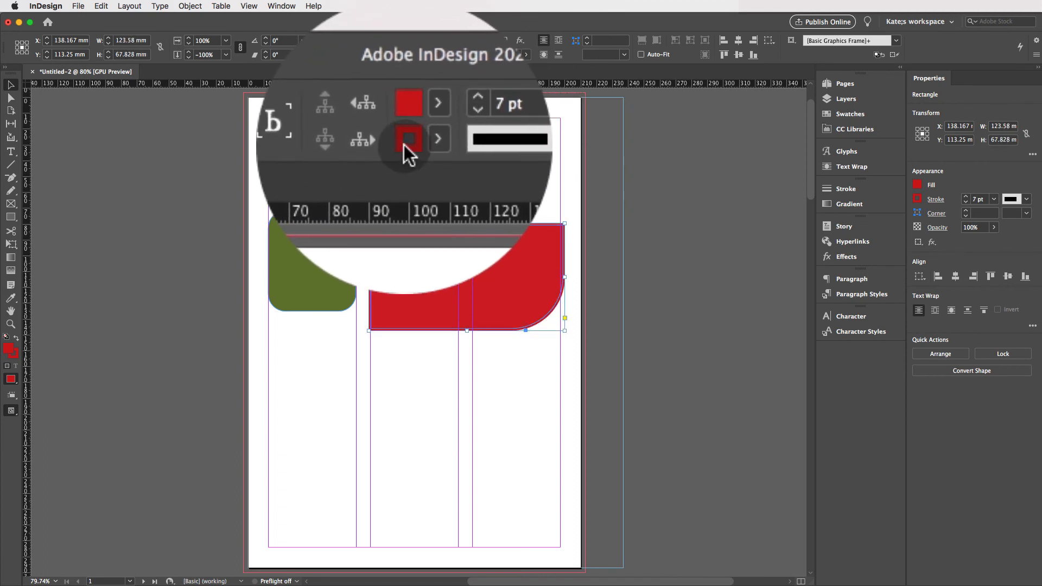
- Try black, magenta and yellow on the red rectangle's stroke, settling on the cyan C=100 M=0 Y=0 K=0 swatch
{"action": "left_click", "coordinate": [416, 55]}
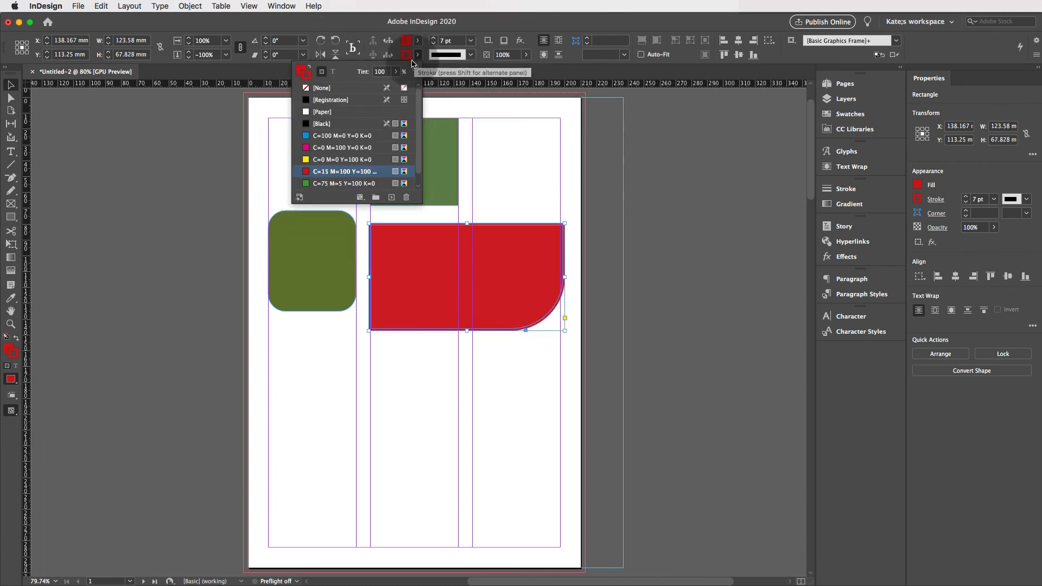
{"action": "left_click", "coordinate": [333, 126]}
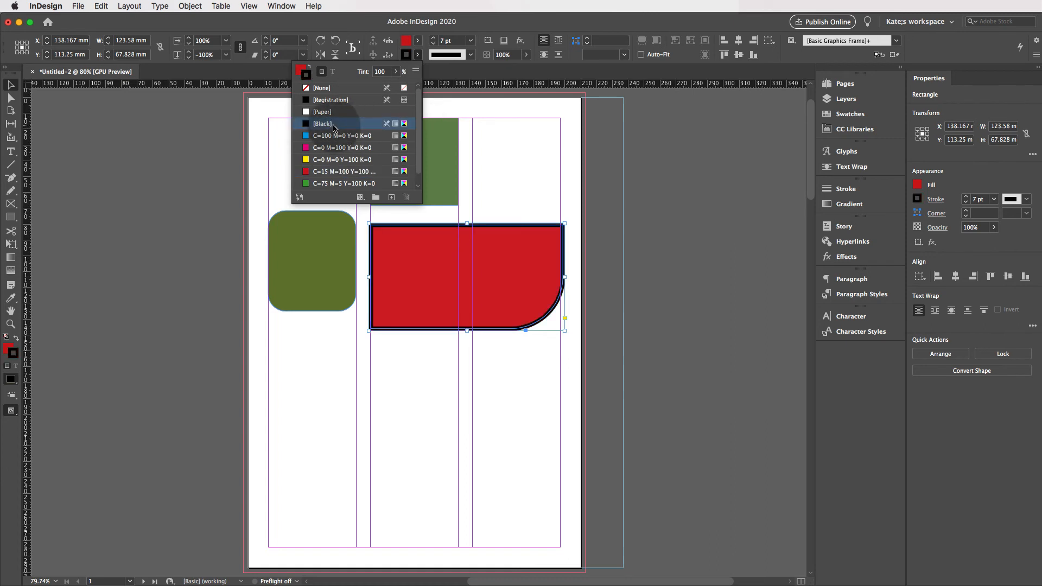
{"action": "left_click", "coordinate": [335, 136]}
{"action": "left_click", "coordinate": [334, 147]}
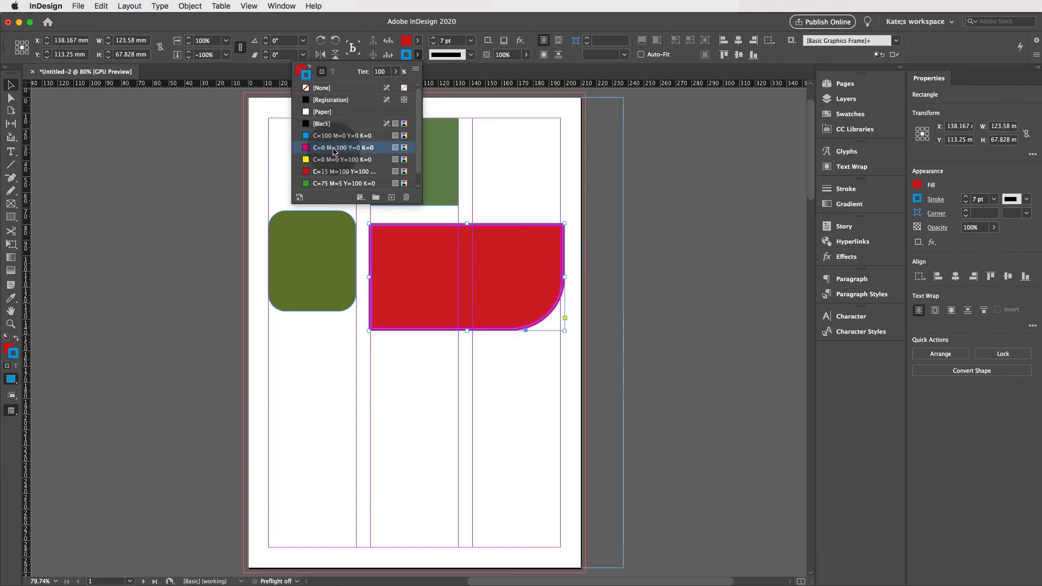
{"action": "left_click", "coordinate": [333, 160]}
{"action": "left_click", "coordinate": [335, 137]}
{"action": "scroll", "coordinate": [335, 140], "scroll_direction": "down", "scroll_amount": 1}
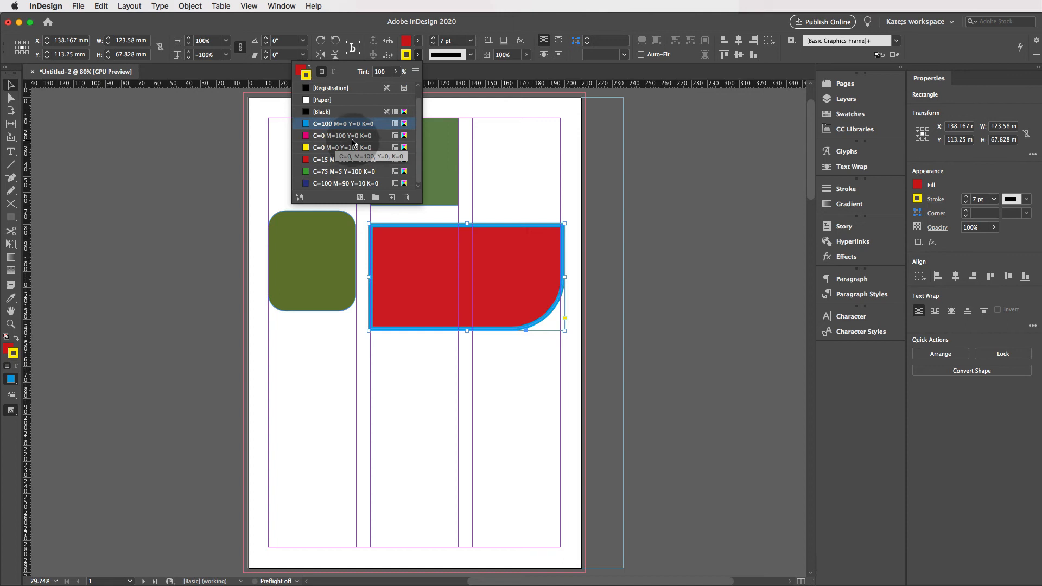
- Raise the red rectangle's cyan stroke weight in steps to 15 pt
{"action": "left_click", "coordinate": [453, 40]}
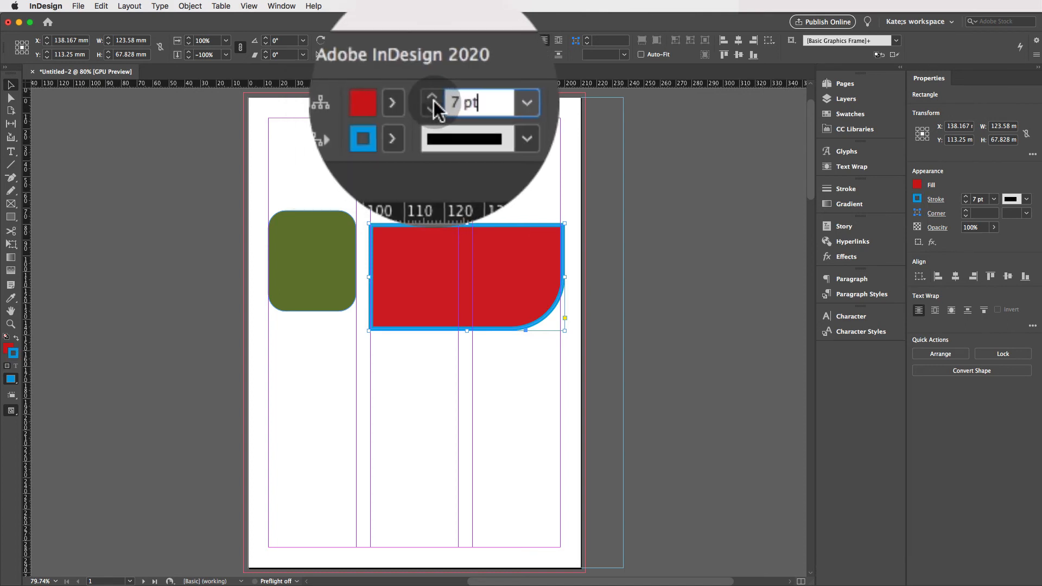
{"action": "left_click", "coordinate": [432, 98]}
{"action": "left_click", "coordinate": [432, 97]}
{"action": "left_click", "coordinate": [433, 97]}
{"action": "left_click", "coordinate": [432, 97]}
{"action": "left_click", "coordinate": [432, 97]}
{"action": "left_click", "coordinate": [432, 97]}
{"action": "left_click", "coordinate": [432, 98]}
{"action": "left_click", "coordinate": [432, 97]}
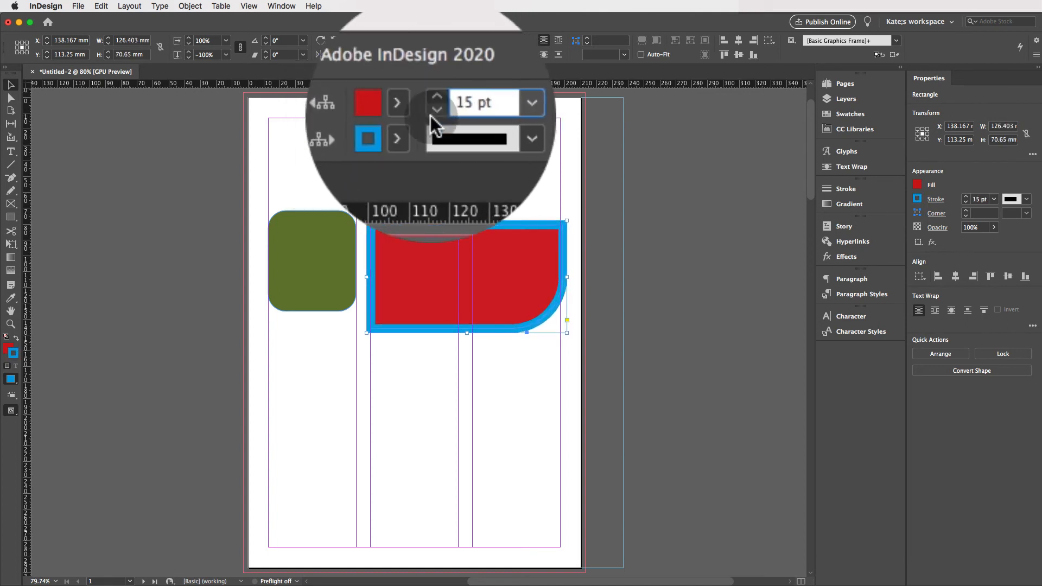
- Lower the red rectangle's cyan stroke weight in steps to 9 pt
{"action": "left_click", "coordinate": [432, 113]}
{"action": "left_click", "coordinate": [433, 113]}
{"action": "left_click", "coordinate": [432, 113]}
{"action": "left_click", "coordinate": [433, 43]}
{"action": "left_click", "coordinate": [433, 44]}
{"action": "left_click", "coordinate": [433, 43]}
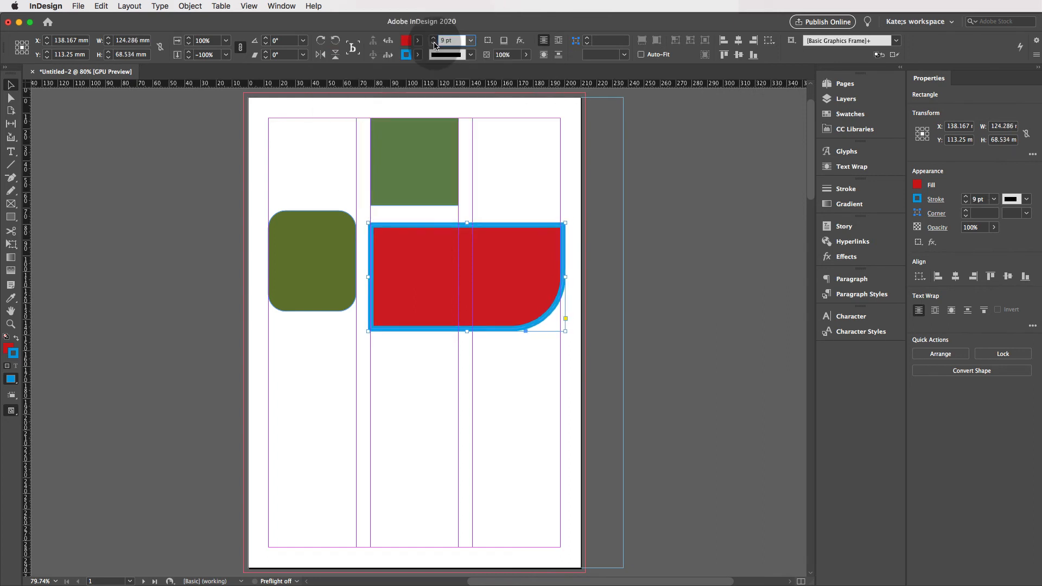
- Try the Triple and Dotted stroke types on the red rectangle's outline, then return it to Solid
{"action": "left_click", "coordinate": [471, 56]}
{"action": "left_click", "coordinate": [476, 146]}
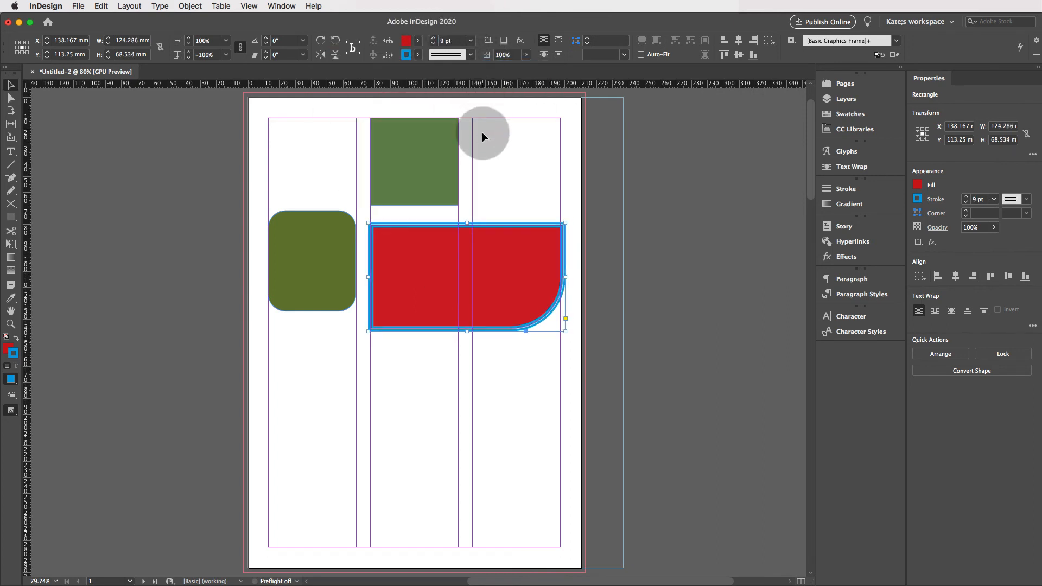
{"action": "left_click", "coordinate": [471, 55]}
{"action": "left_click", "coordinate": [448, 150]}
{"action": "left_click", "coordinate": [472, 55]}
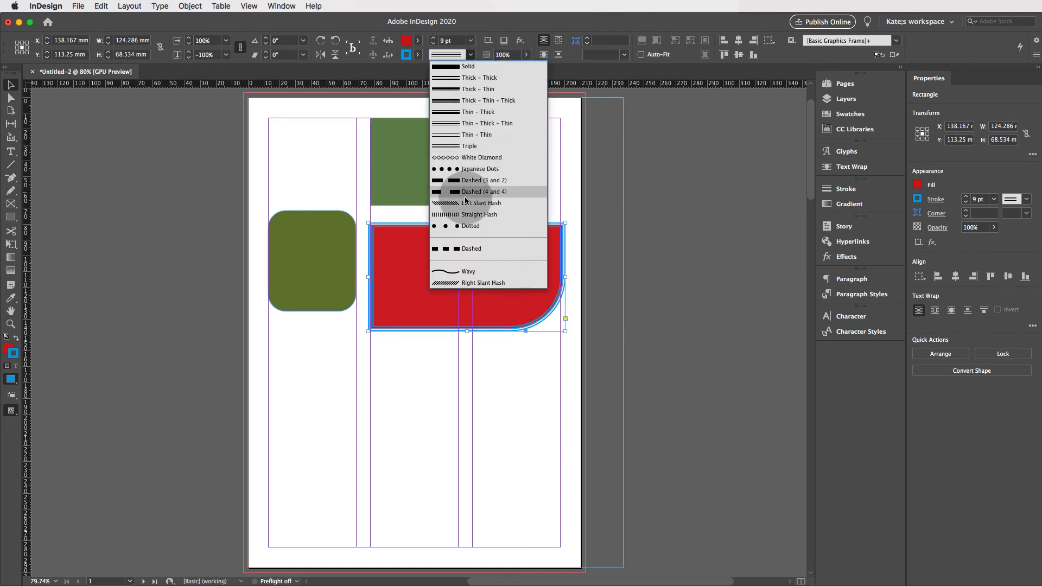
{"action": "left_click", "coordinate": [463, 230]}
{"action": "left_click", "coordinate": [468, 55]}
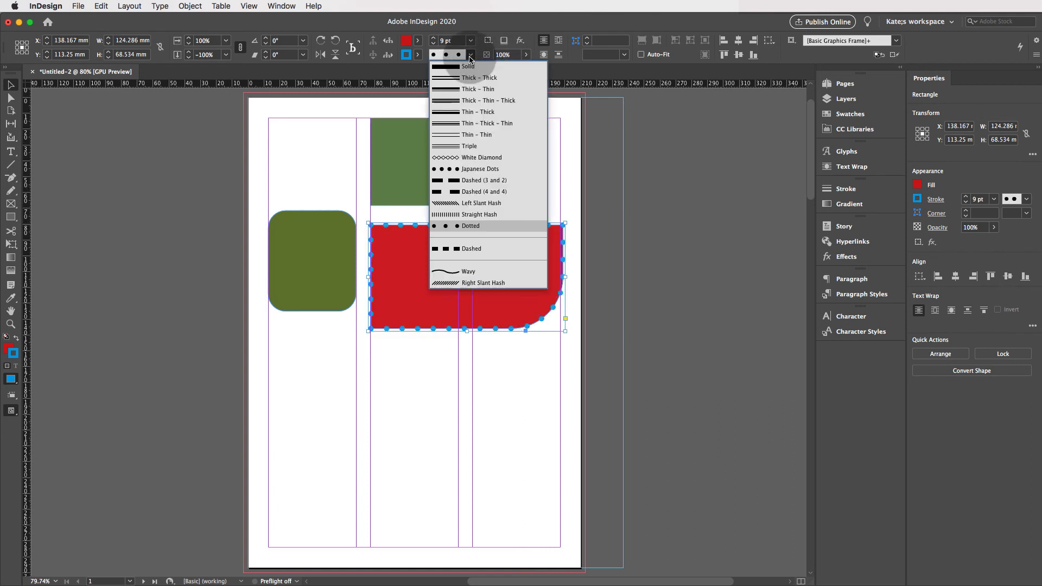
{"action": "left_click", "coordinate": [466, 67]}
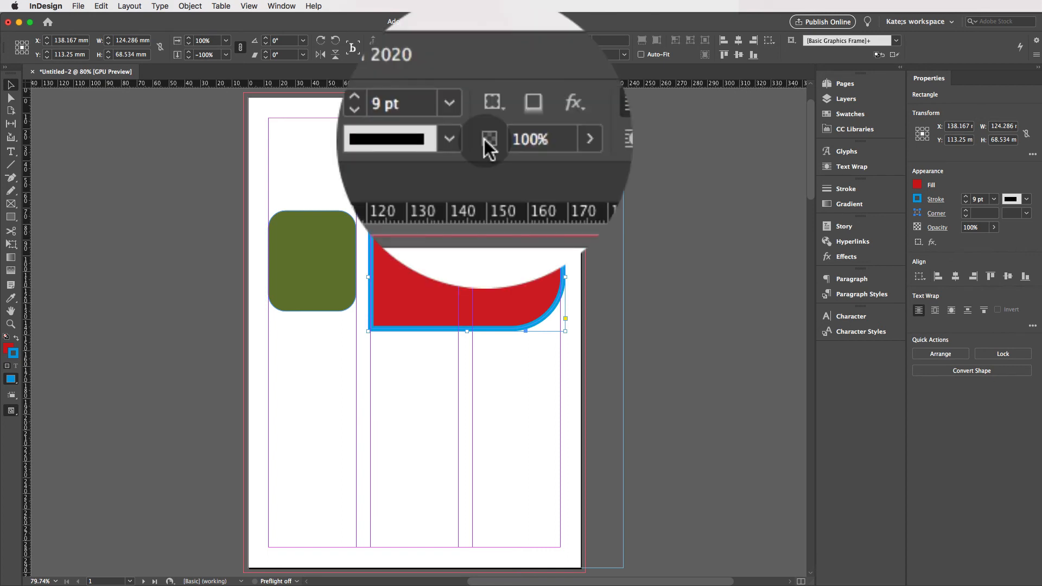
- Reduce the red rectangle's opacity to 63% and move it slightly down the page
{"action": "left_click", "coordinate": [525, 141]}
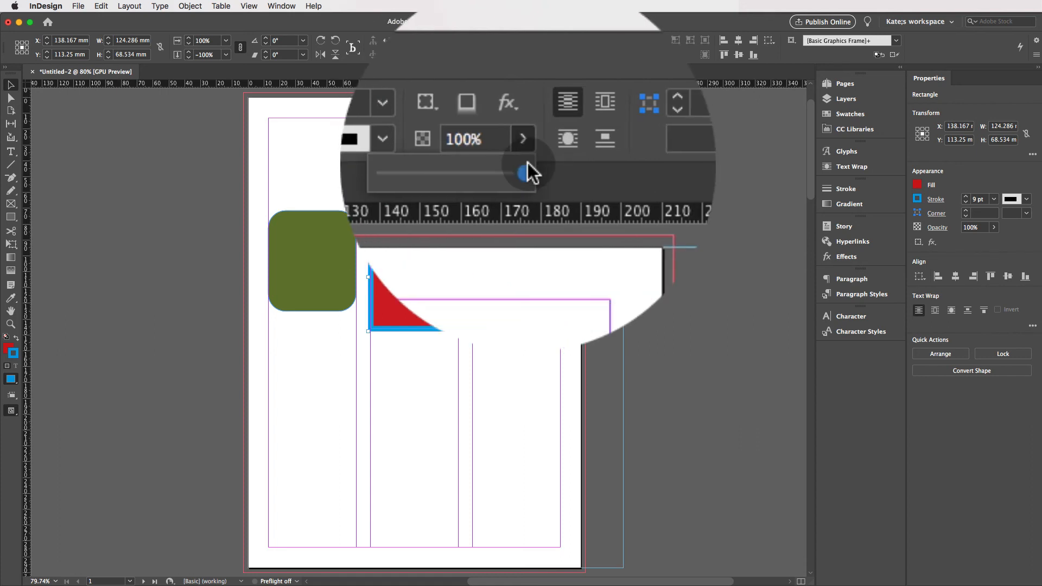
{"action": "left_click_drag", "start_coordinate": [527, 68], "coordinate": [506, 69]}
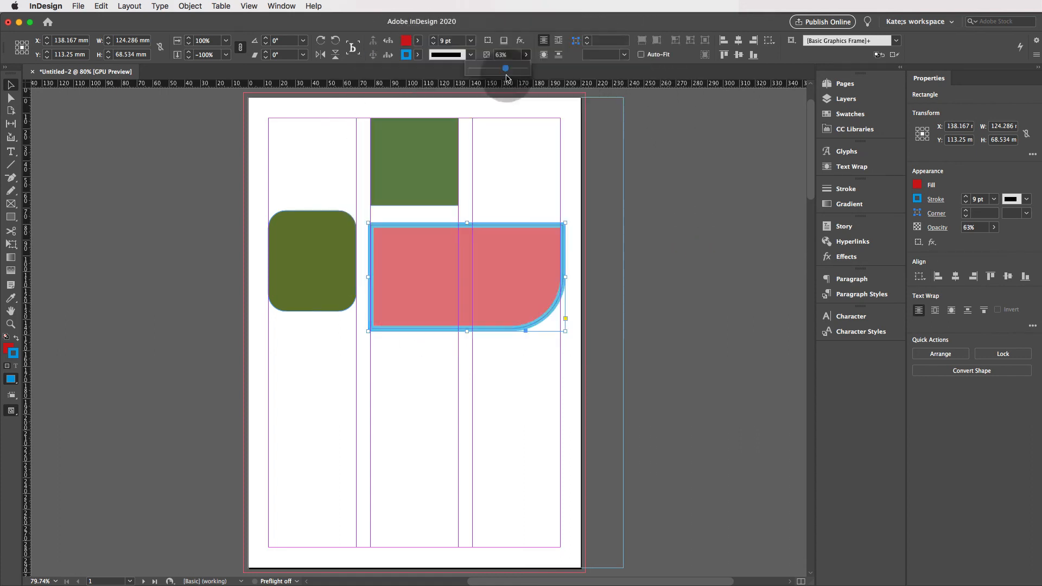
{"action": "left_click_drag", "start_coordinate": [503, 259], "coordinate": [627, 190]}
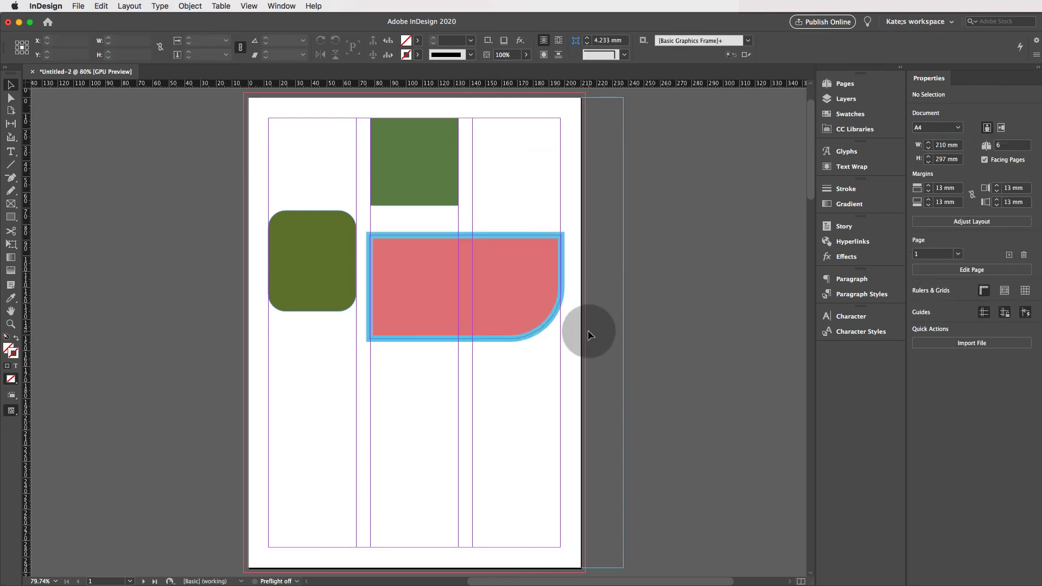
- Select all three rectangles together and delete them from the page
{"action": "mouse_move", "coordinate": [589, 331]}
{"action": "left_mouse_down"}
{"action": "mouse_move", "coordinate": [191, 132]}
{"action": "mouse_move", "coordinate": [193, 119]}
{"action": "left_mouse_up"}
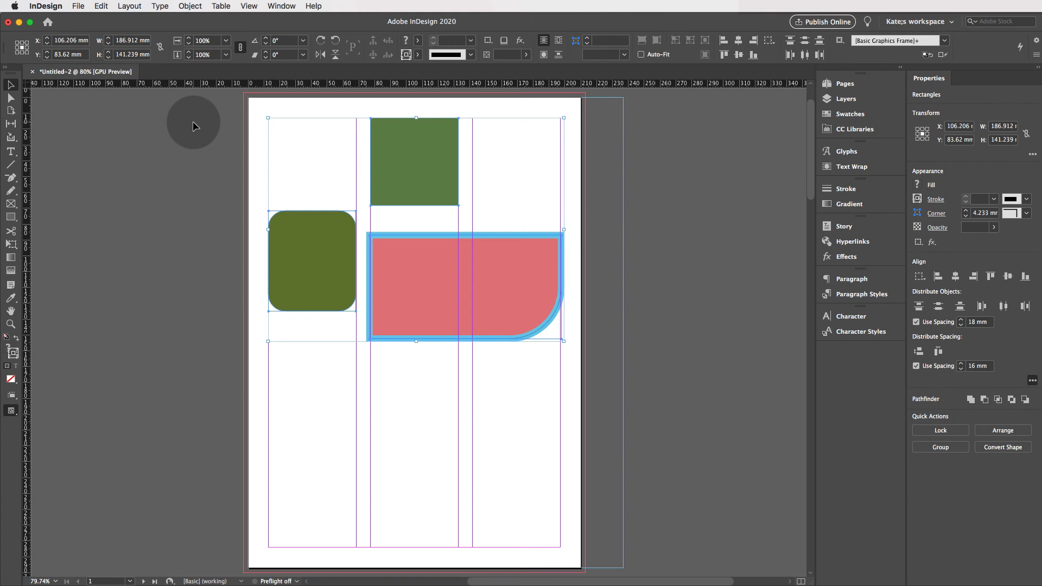
{"action": "left_click", "coordinate": [251, 109]}
{"action": "left_click_drag", "start_coordinate": [239, 107], "coordinate": [593, 383]}
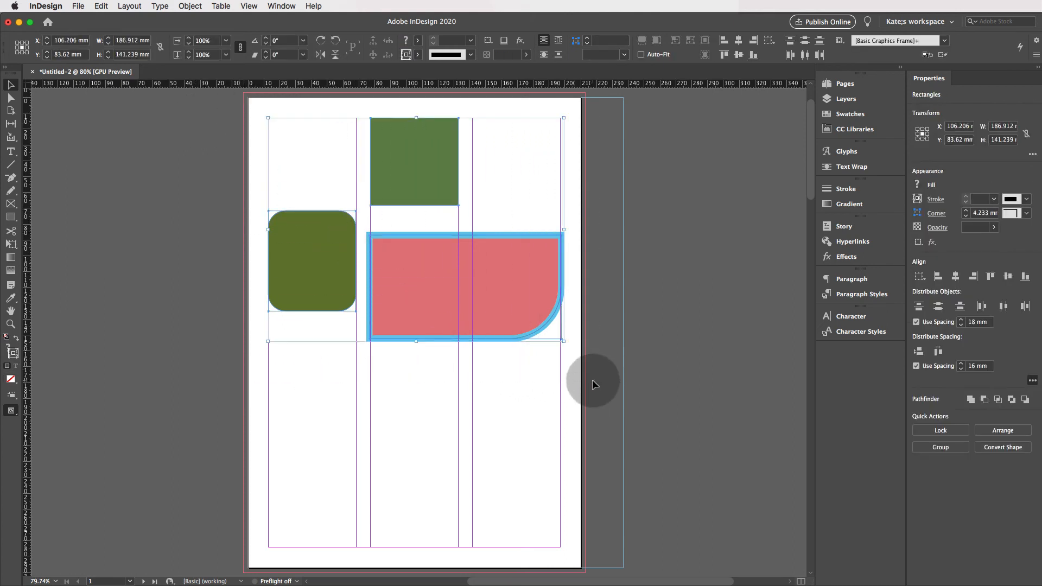
{"action": "key", "text": "Delete"}
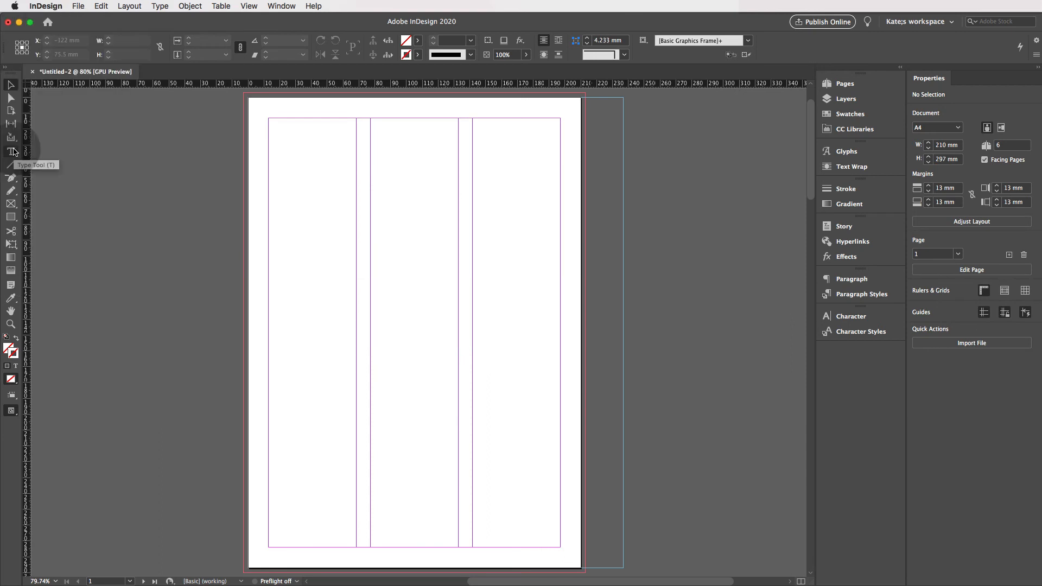
- Draw a text frame about 184 × 70 mm between the margins at the page's top and enter "hdhdshsddsdds"
{"action": "left_click", "coordinate": [12, 152]}
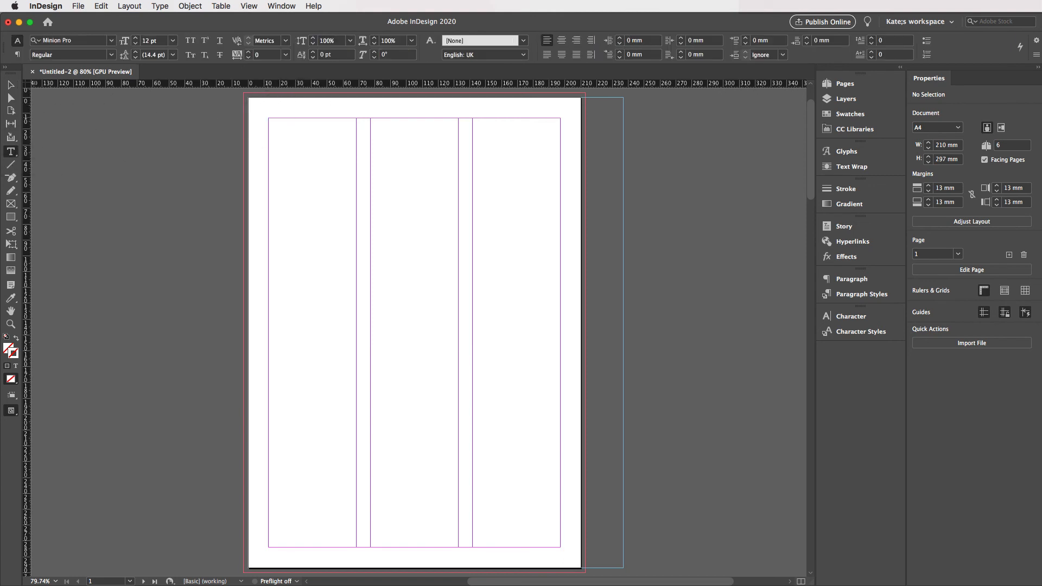
{"action": "left_click_drag", "start_coordinate": [269, 118], "coordinate": [560, 228]}
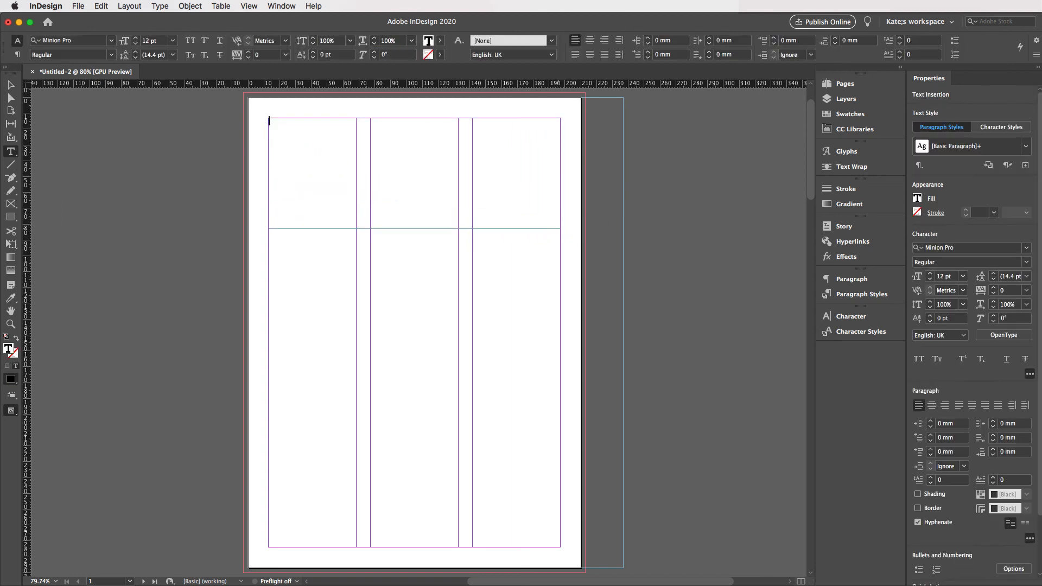
{"action": "type", "text": "hdhdshsddsdds"}
{"action": "left_click", "coordinate": [425, 167]}
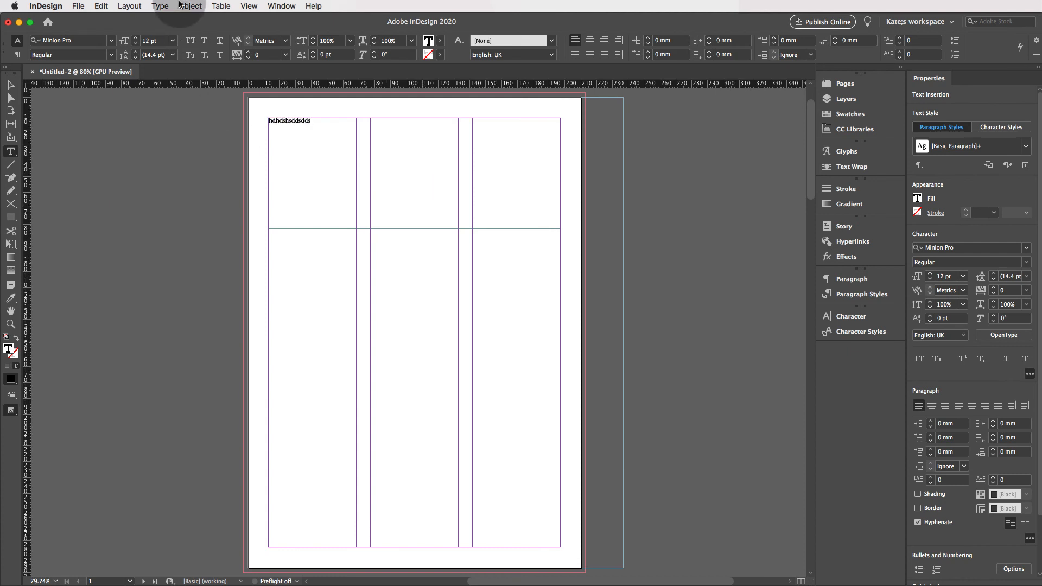
- Fill the rest of the text frame with placeholder text after the typed line
{"action": "left_click", "coordinate": [162, 8]}
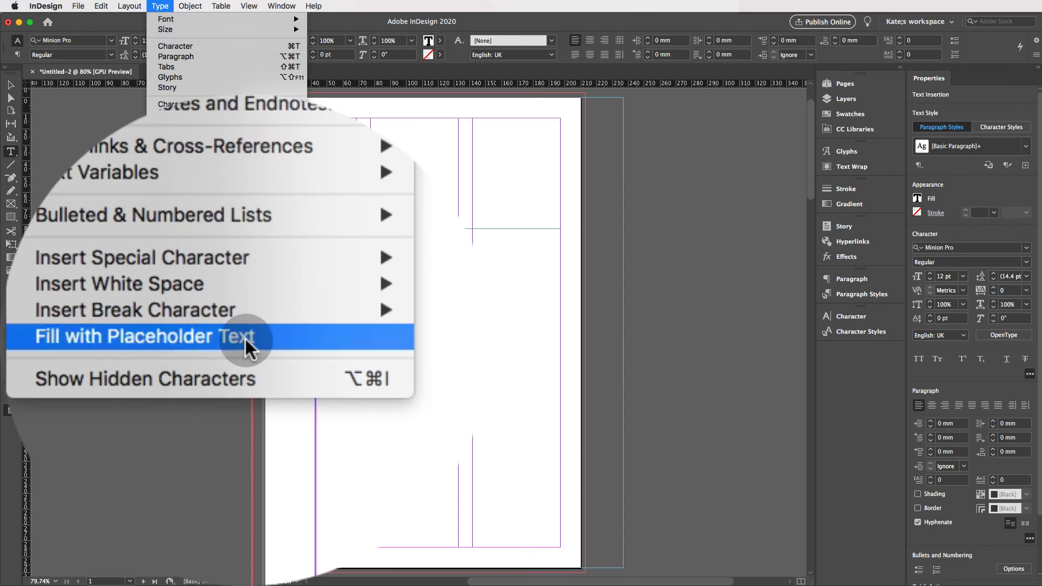
{"action": "left_click", "coordinate": [245, 337]}
{"action": "left_click", "coordinate": [507, 161]}
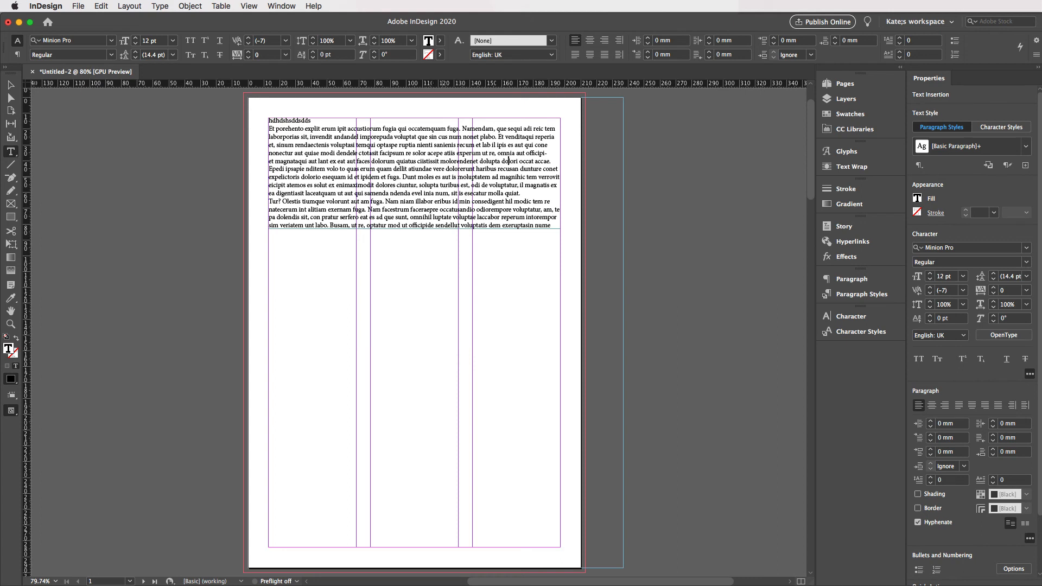
{"action": "left_click", "coordinate": [341, 169]}
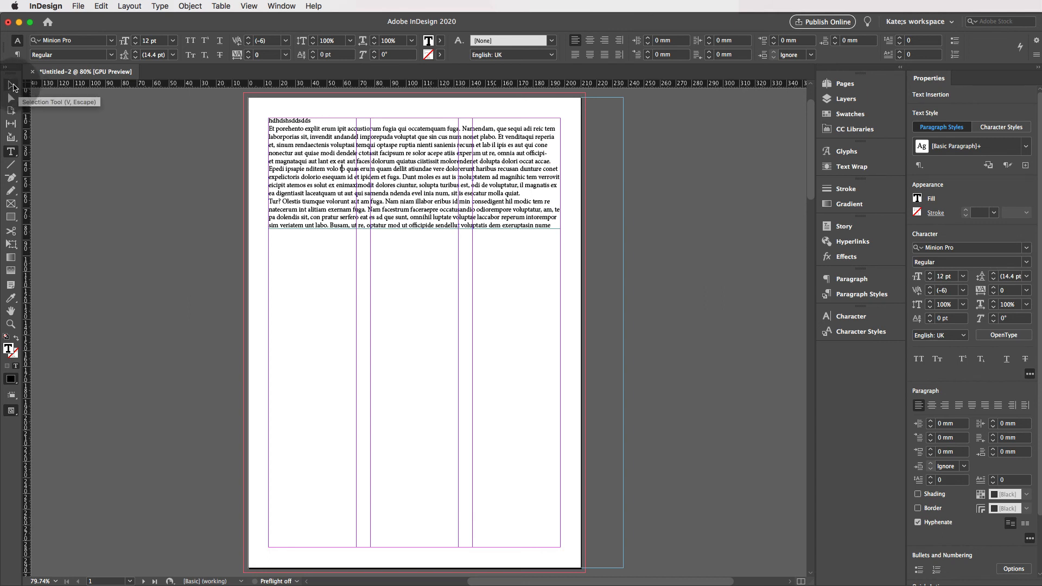
- Resize the text frame to 131 mm high and 55.333 mm wide so it spans only the first column
{"action": "left_click", "coordinate": [10, 85]}
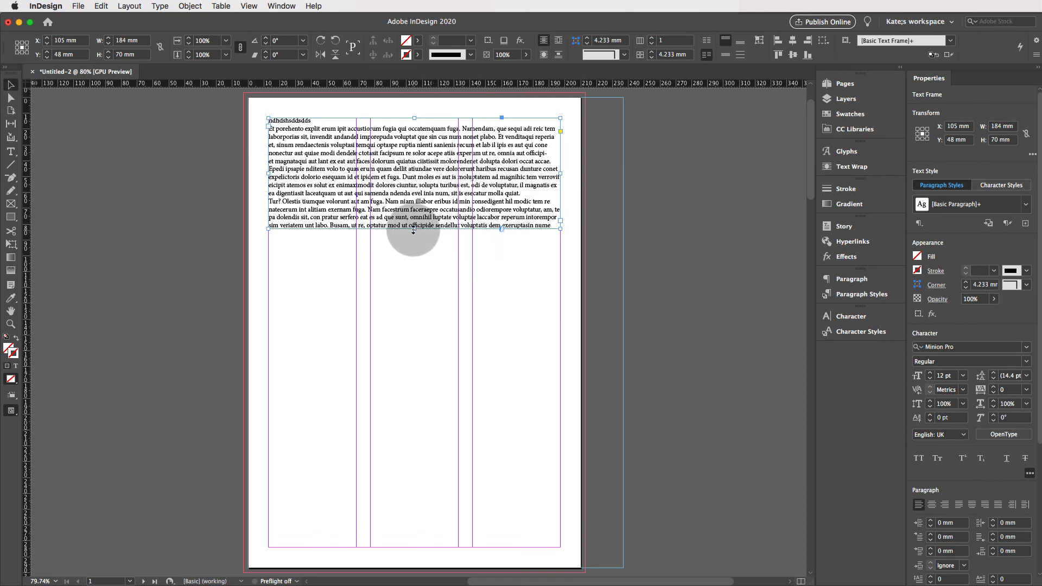
{"action": "left_click_drag", "start_coordinate": [413, 230], "coordinate": [445, 325]}
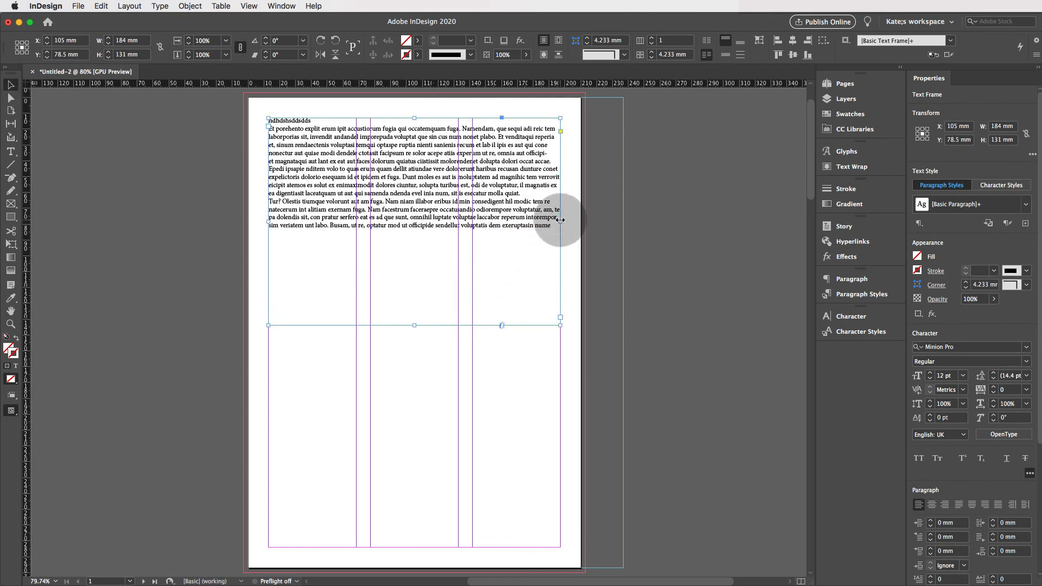
{"action": "left_click_drag", "start_coordinate": [560, 219], "coordinate": [357, 219]}
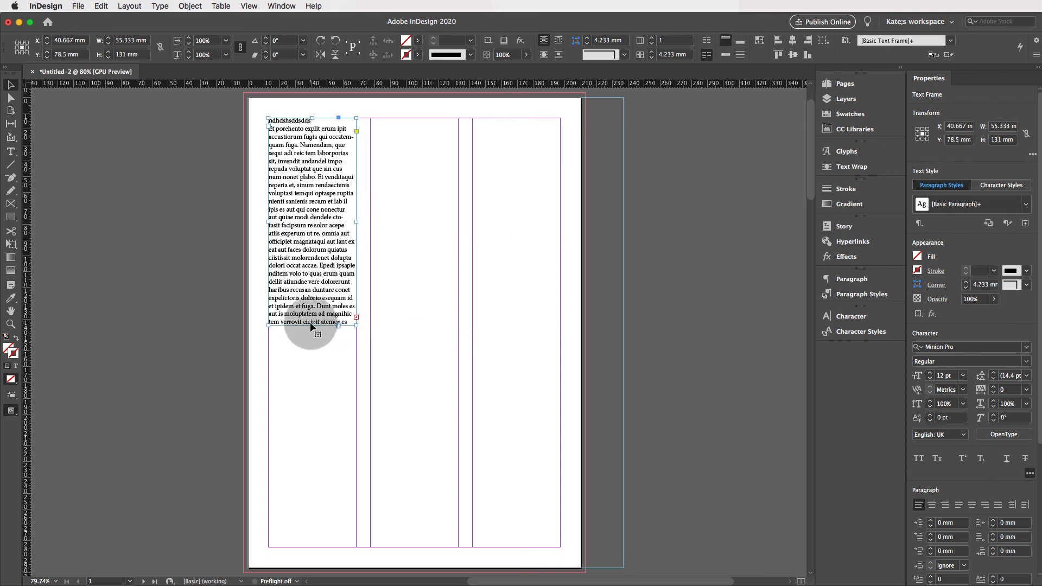
- Shorten the text frame in the first column to 73 mm high and round only its upper-right corner
{"action": "left_click_drag", "start_coordinate": [312, 325], "coordinate": [315, 234]}
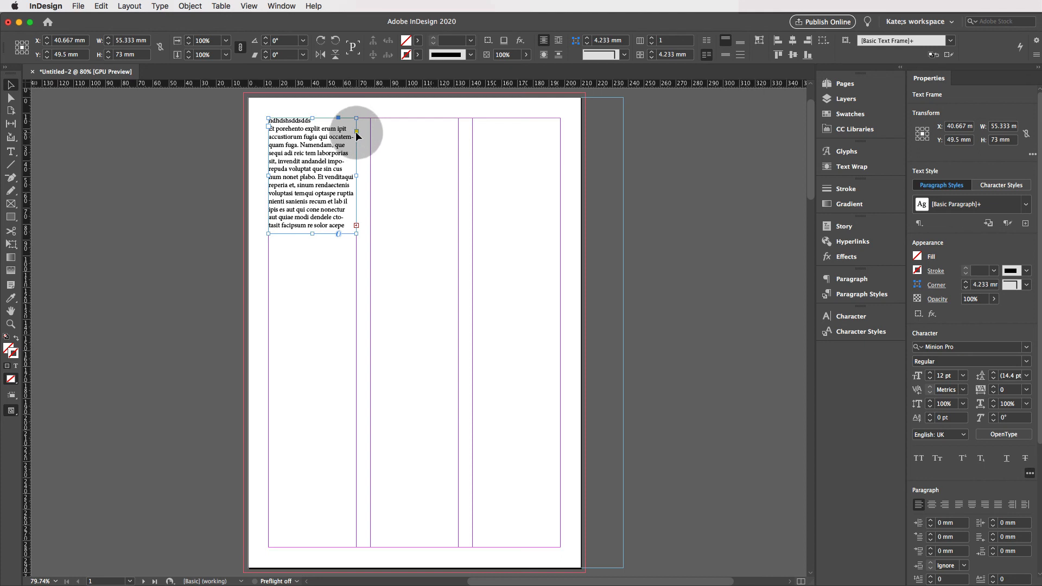
{"action": "left_click", "coordinate": [357, 148]}
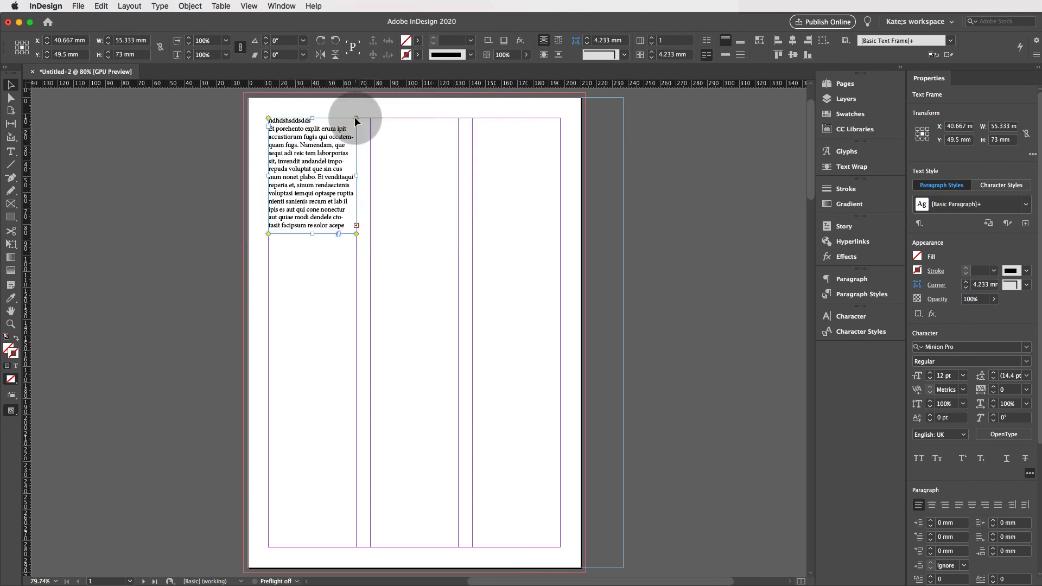
{"action": "left_click_drag", "start_coordinate": [354, 116], "coordinate": [327, 120]}
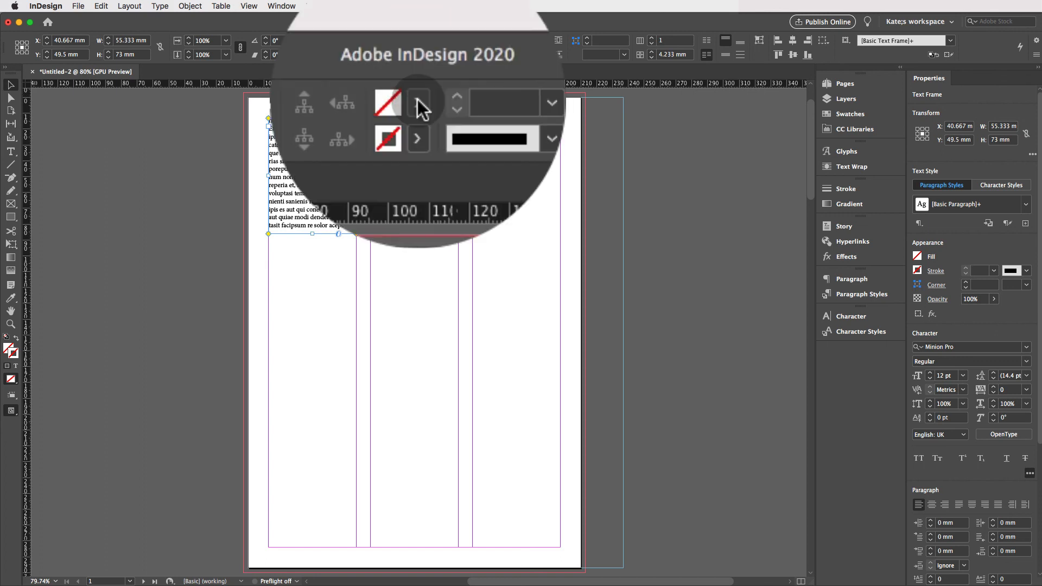
- Try the cyan swatch as the text frame's fill and replace it with the yellow swatch
{"action": "left_click", "coordinate": [418, 40]}
{"action": "left_click", "coordinate": [353, 122]}
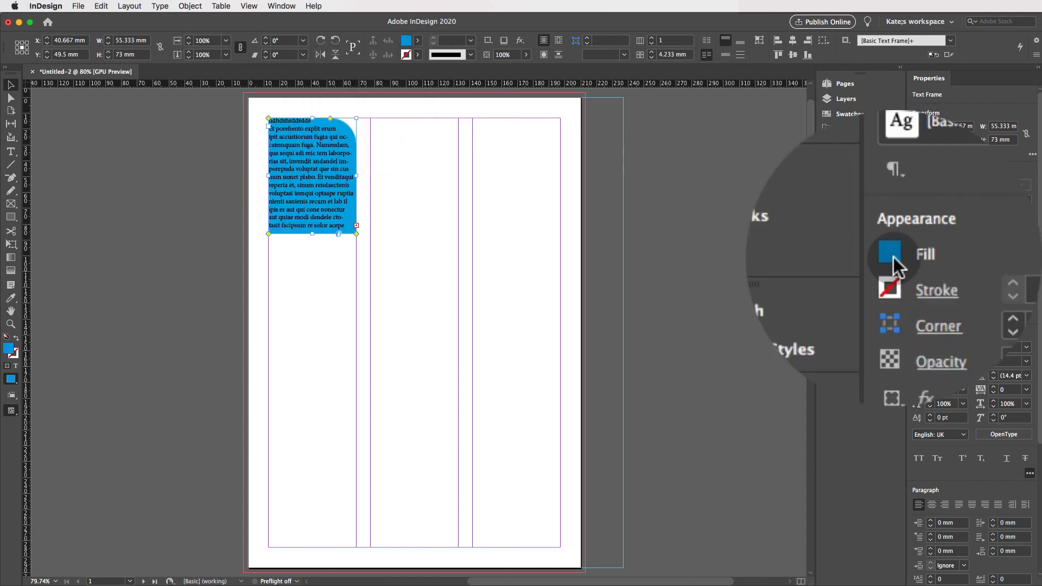
{"action": "left_click", "coordinate": [917, 256]}
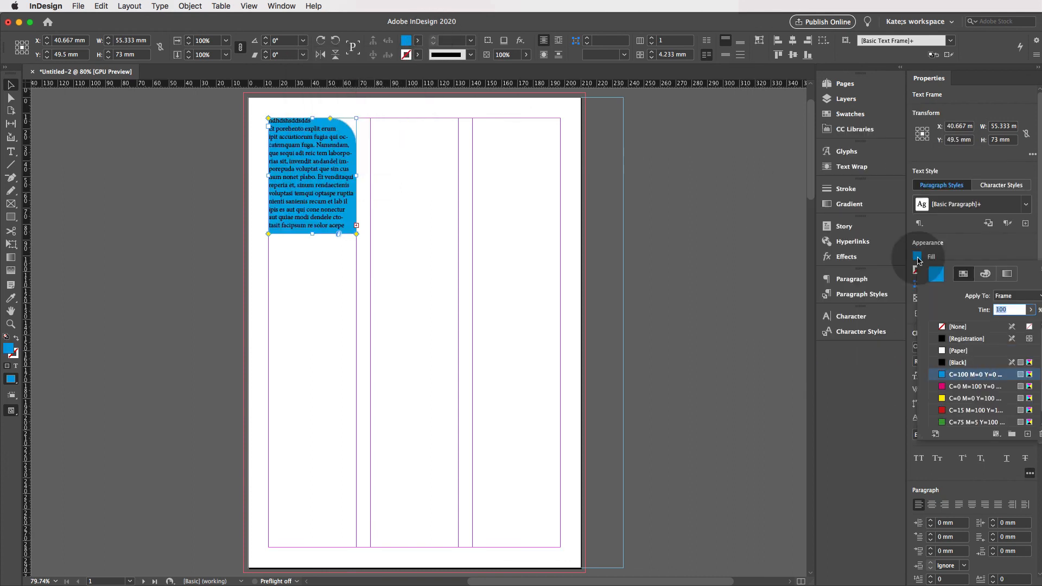
{"action": "left_click", "coordinate": [963, 398]}
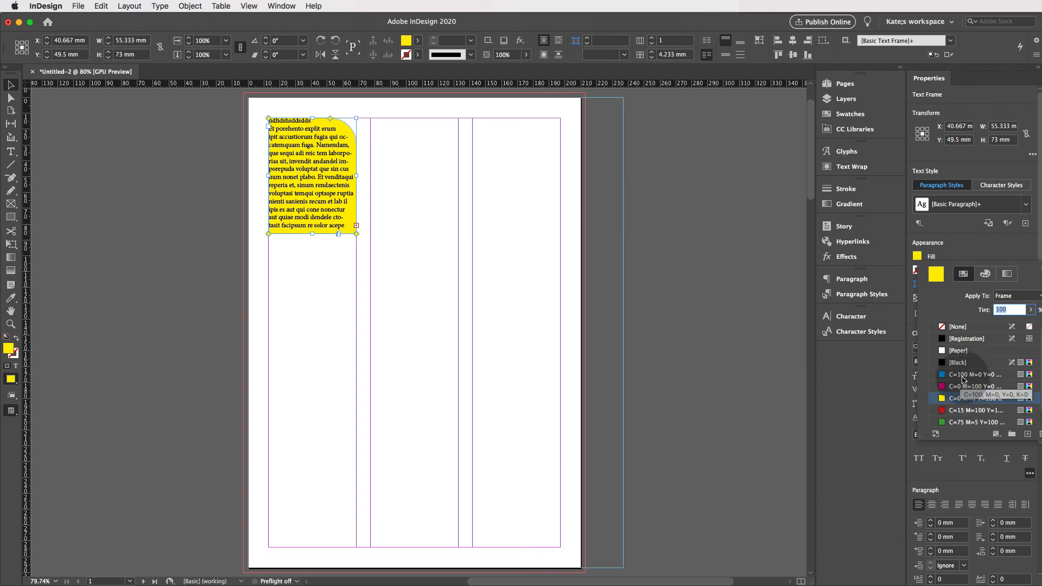
{"action": "left_click", "coordinate": [917, 258]}
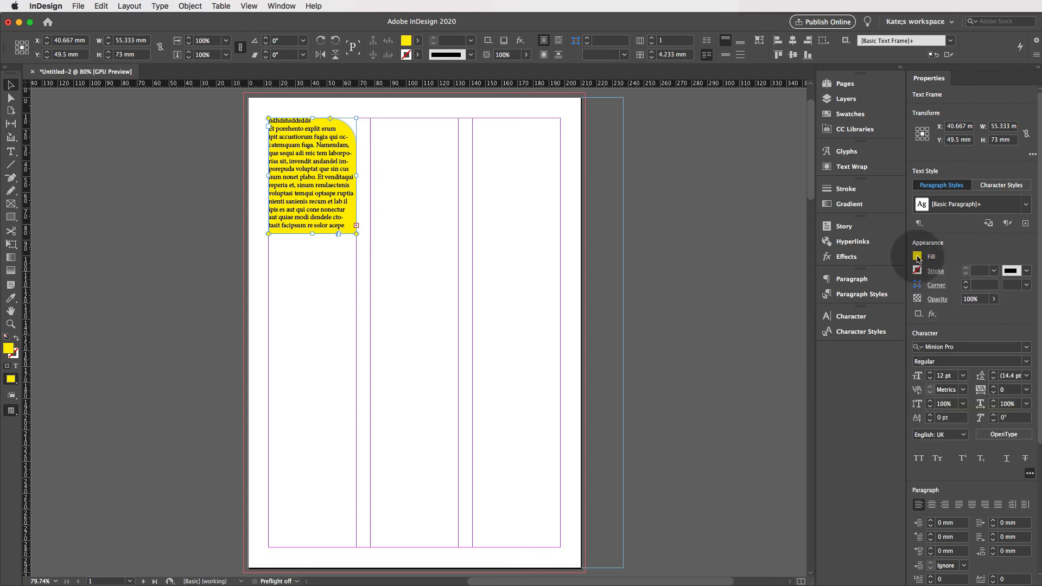
- Give the text frame a custom pale cream fill, colour fff5e8, in the Colour Picker
{"action": "left_click", "coordinate": [917, 256]}
{"action": "left_click", "coordinate": [936, 272]}
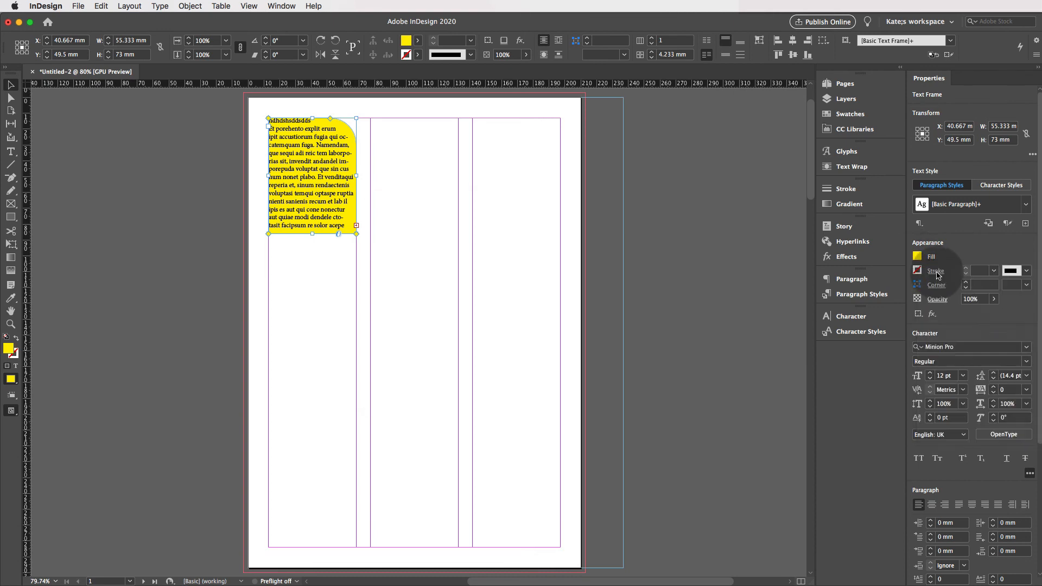
{"action": "mouse_move", "coordinate": [500, 255]}
{"action": "left_mouse_down"}
{"action": "mouse_move", "coordinate": [458, 255]}
{"action": "mouse_move", "coordinate": [504, 241]}
{"action": "left_mouse_up"}
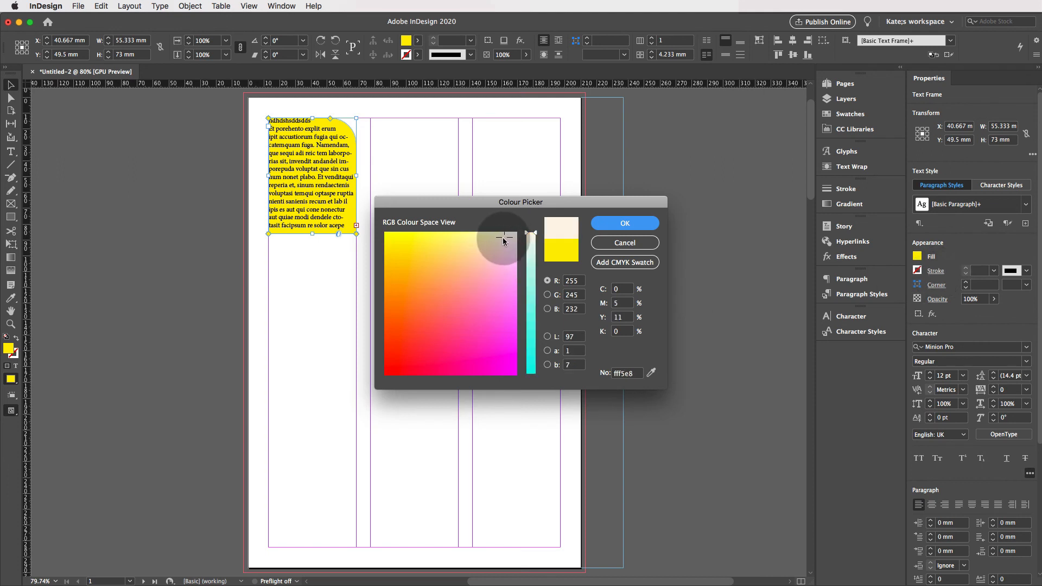
{"action": "left_click", "coordinate": [624, 223]}
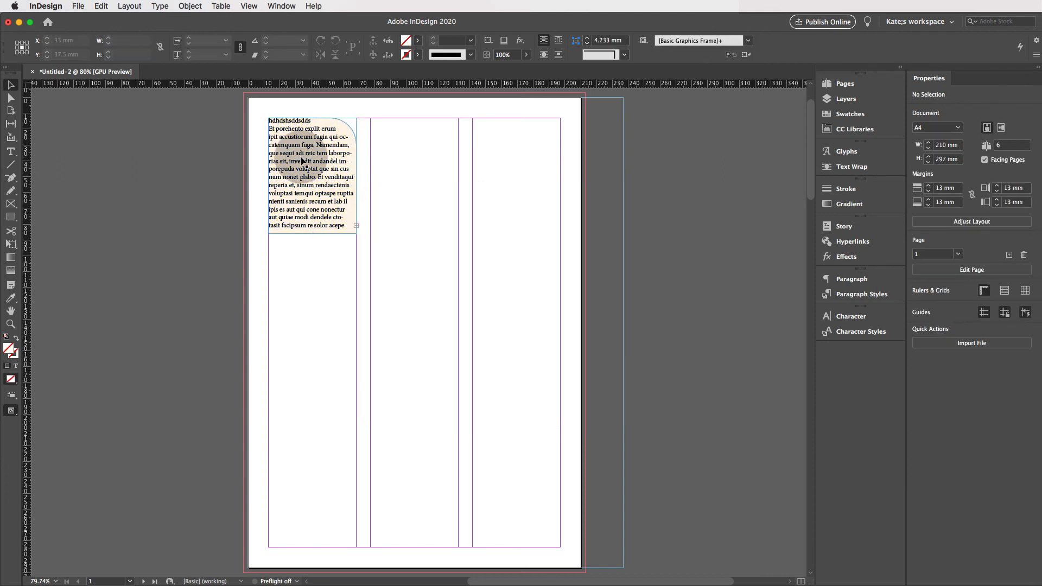
- Extend the cream text frame downward to a height of 80 mm
{"action": "left_click", "coordinate": [302, 161]}
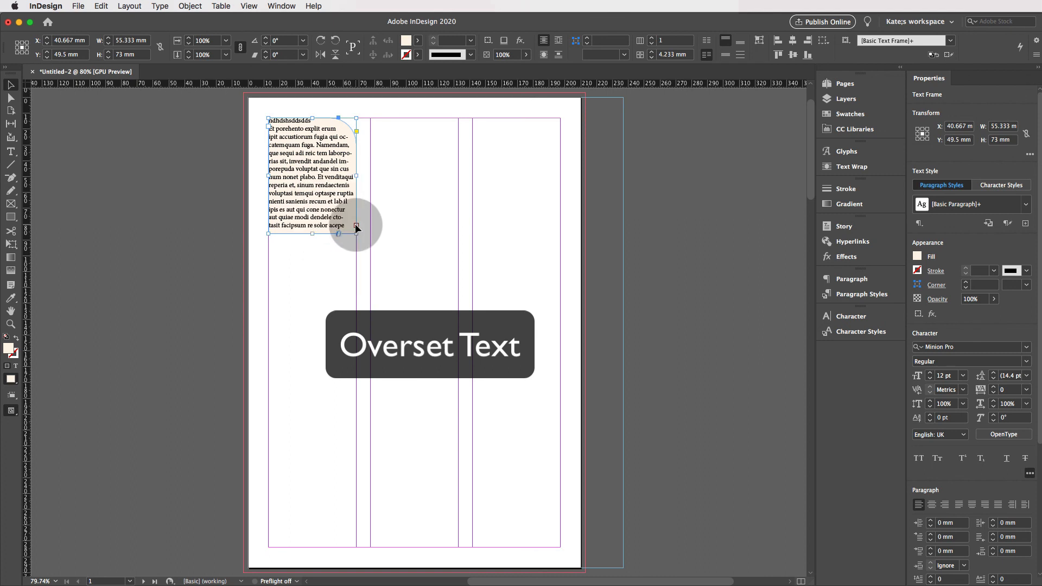
{"action": "left_click", "coordinate": [356, 225]}
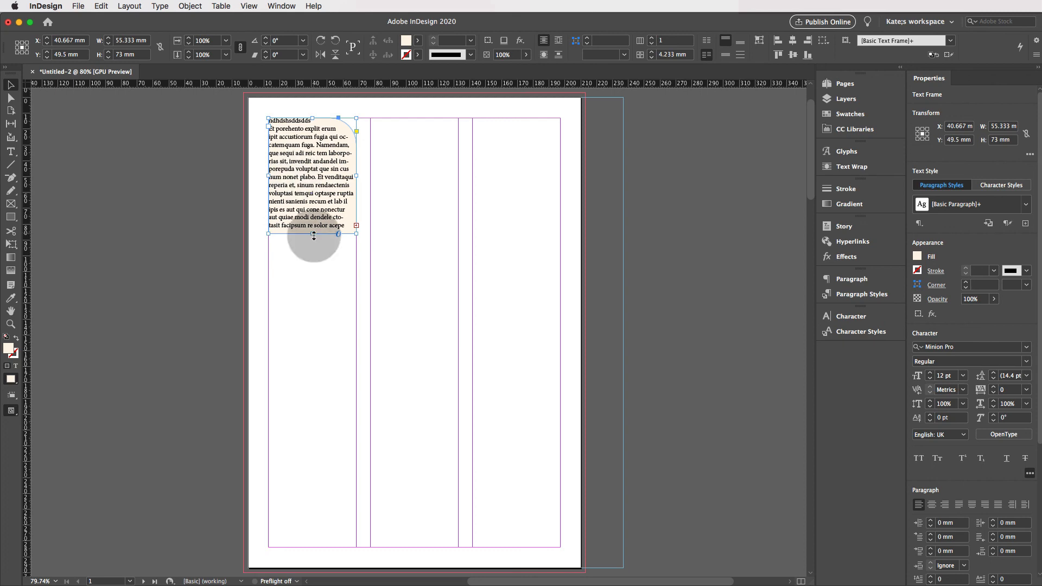
{"action": "mouse_move", "coordinate": [314, 244]}
{"action": "left_mouse_down"}
{"action": "mouse_move", "coordinate": [315, 543]}
{"action": "mouse_move", "coordinate": [326, 241]}
{"action": "mouse_move", "coordinate": [315, 247]}
{"action": "left_mouse_up"}
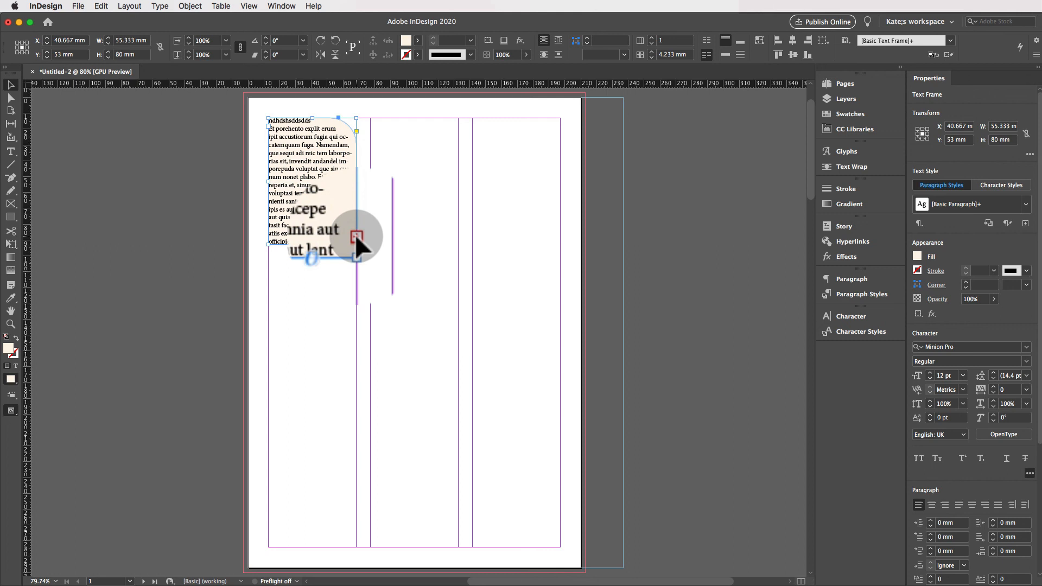
- Thread the overset text into two new frames, each 55.333 × 80 mm, in the second and third columns
{"action": "left_click", "coordinate": [355, 236]}
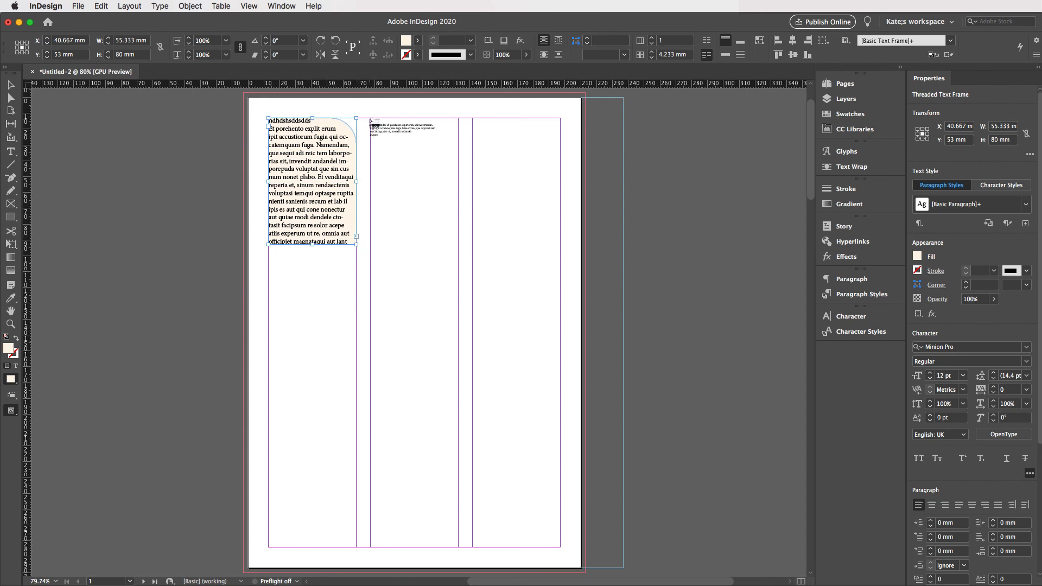
{"action": "left_click_drag", "start_coordinate": [370, 119], "coordinate": [456, 245]}
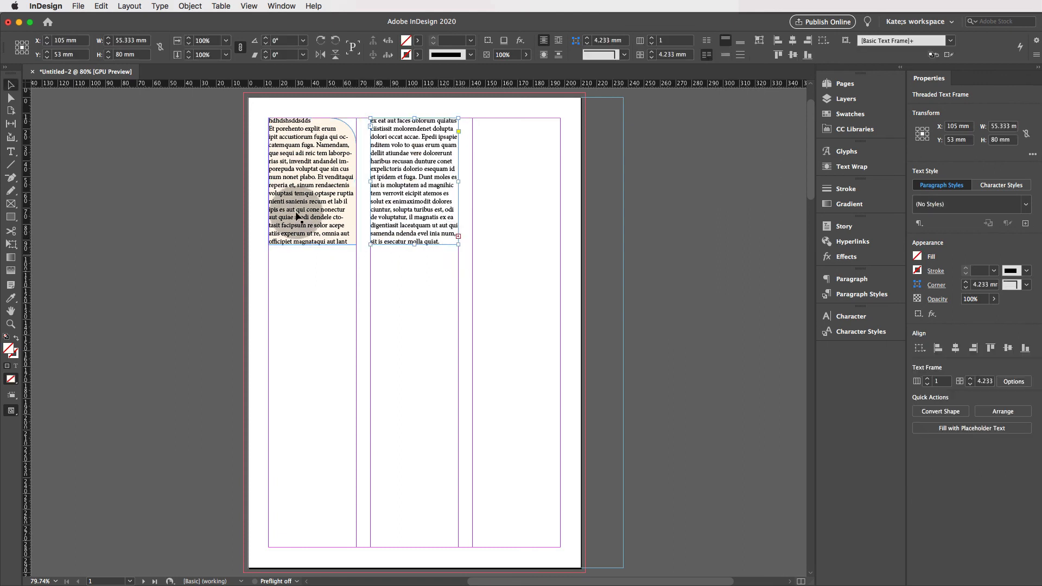
{"action": "left_click", "coordinate": [458, 237]}
{"action": "left_click_drag", "start_coordinate": [472, 118], "coordinate": [560, 246]}
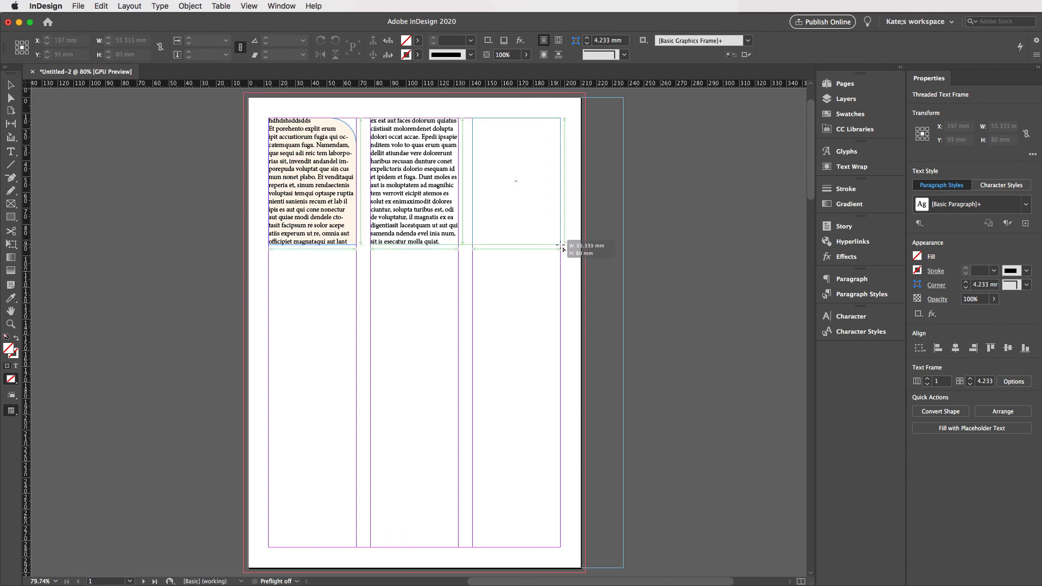
{"action": "left_click_drag", "start_coordinate": [560, 245], "coordinate": [559, 245]}
{"action": "left_click", "coordinate": [490, 234]}
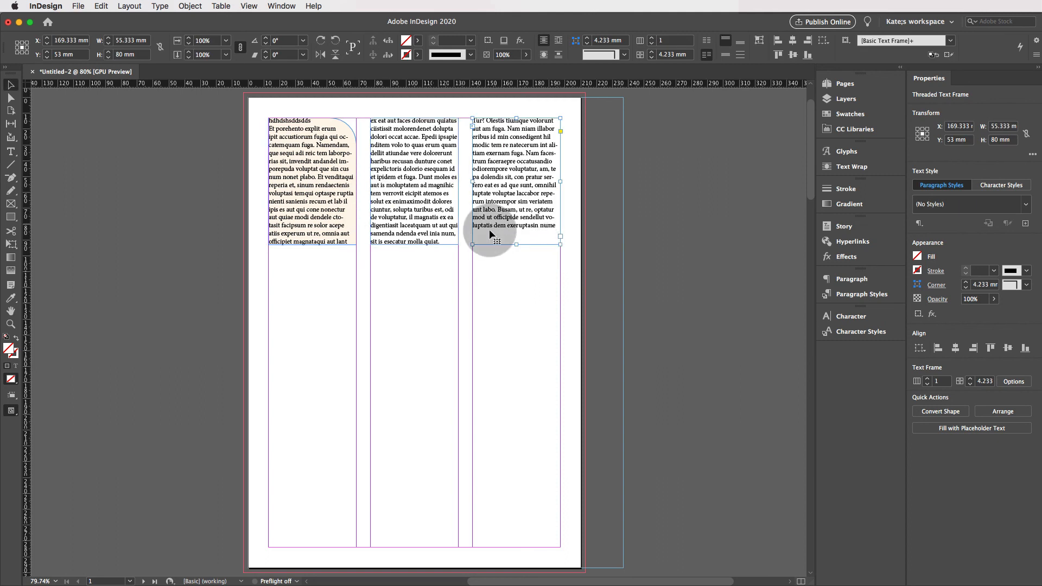
{"action": "left_click", "coordinate": [506, 245]}
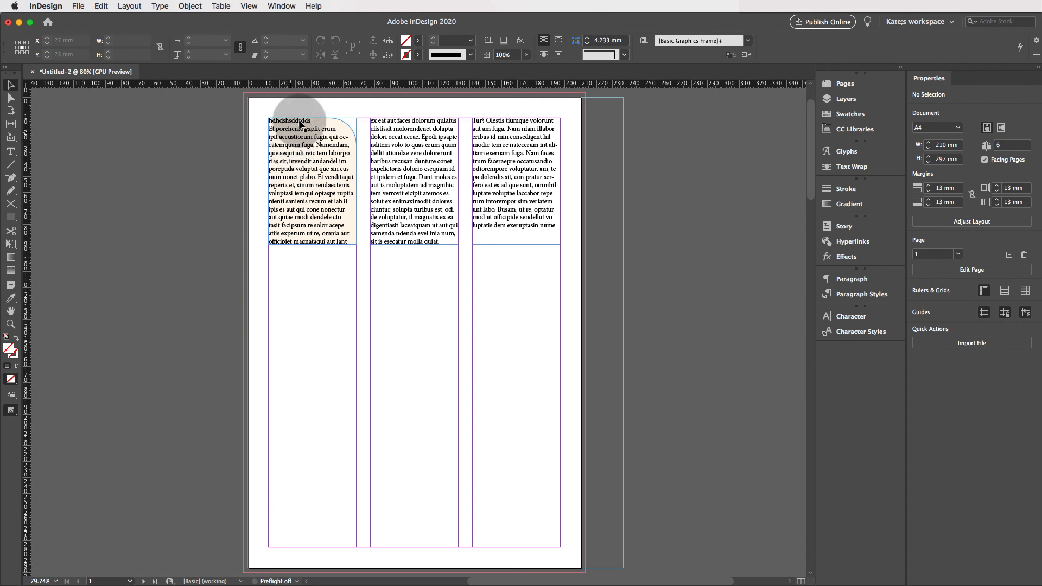
- Insert two blank lines after the first line of text in the first frame
{"action": "left_click", "coordinate": [10, 151]}
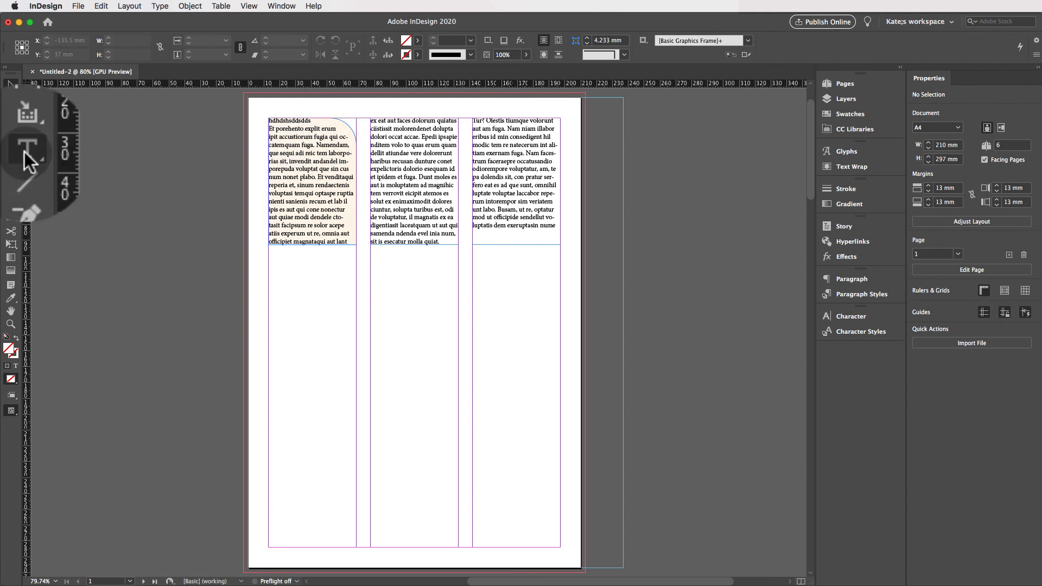
{"action": "left_click", "coordinate": [315, 119]}
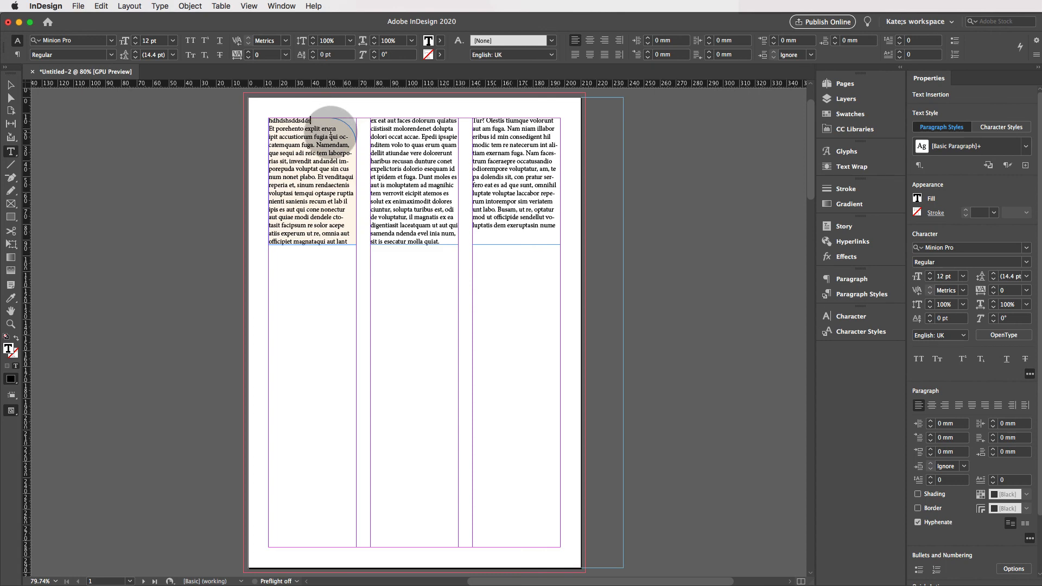
{"action": "key", "text": "Return"}
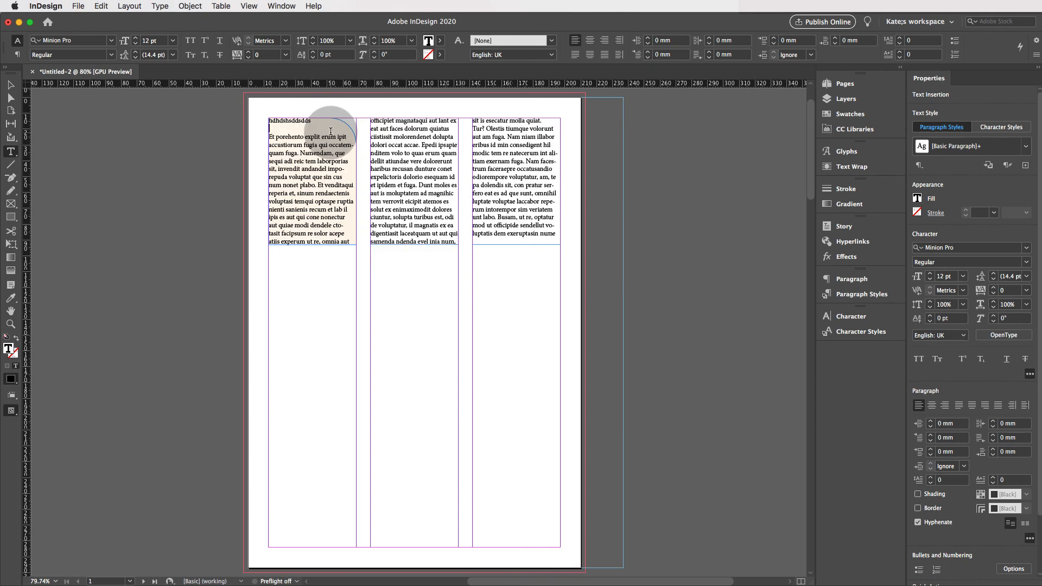
{"action": "key", "text": "Return"}
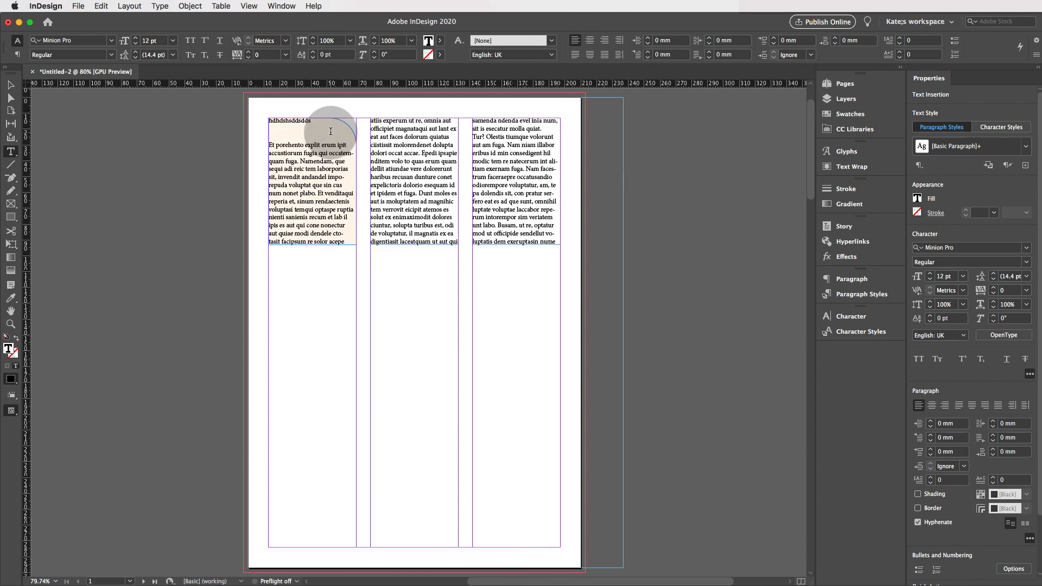